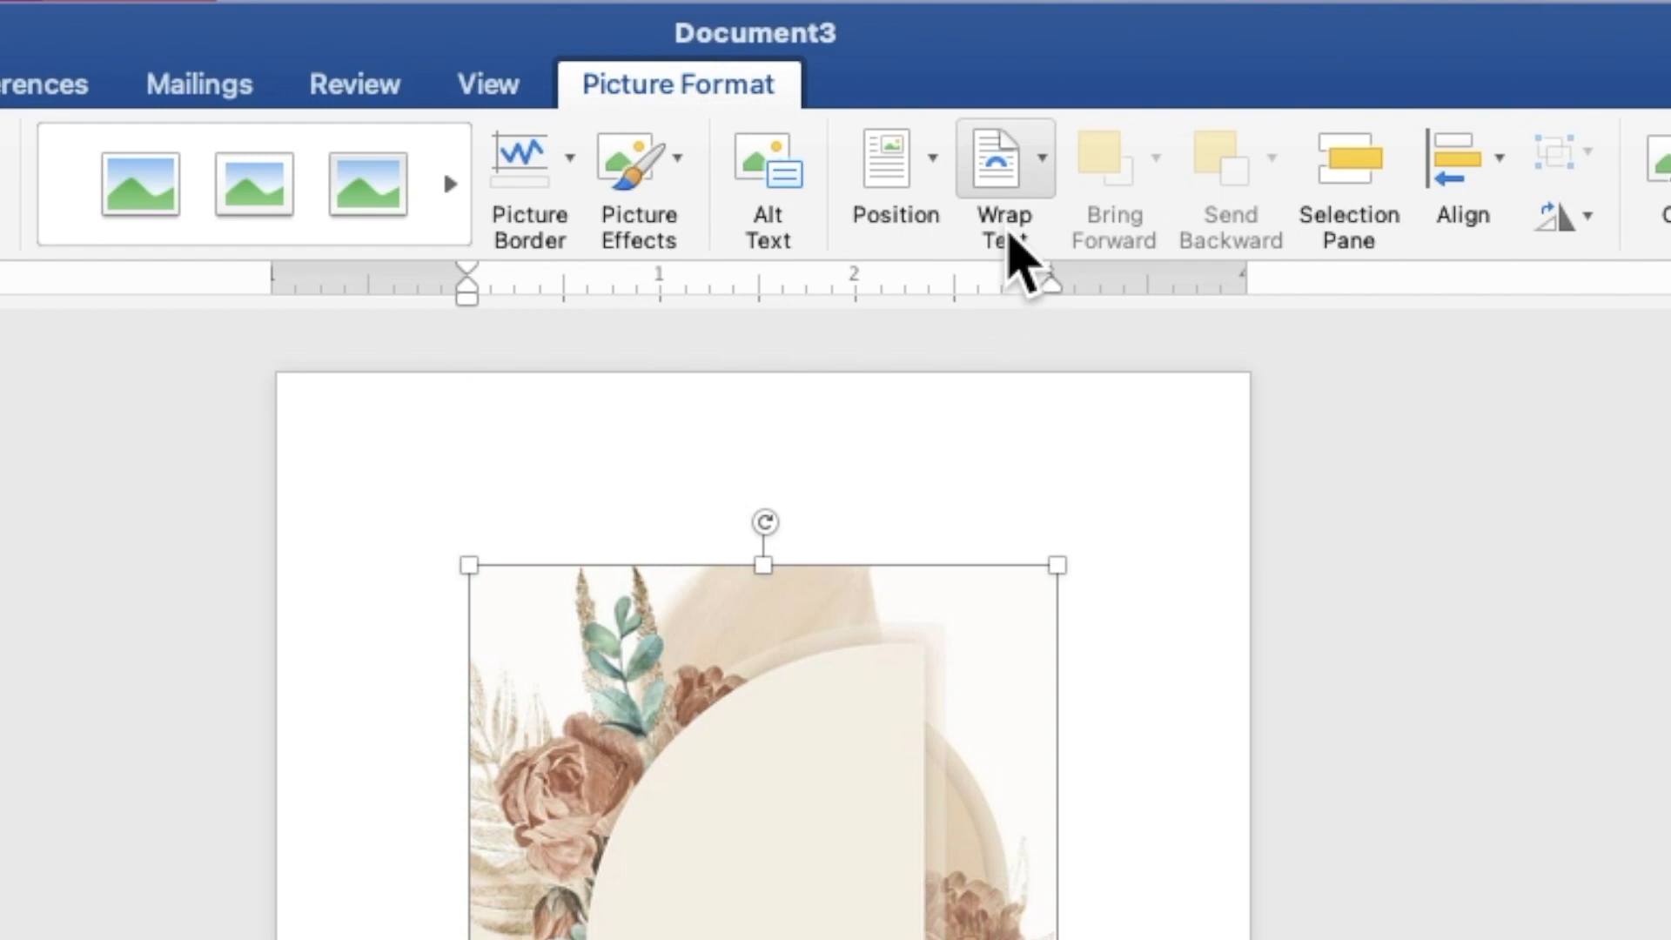
# Put the floral arch picture behind text and stretch it to about 5.01" by 7.23" to fill the page.
pyautogui.click(968, 85)
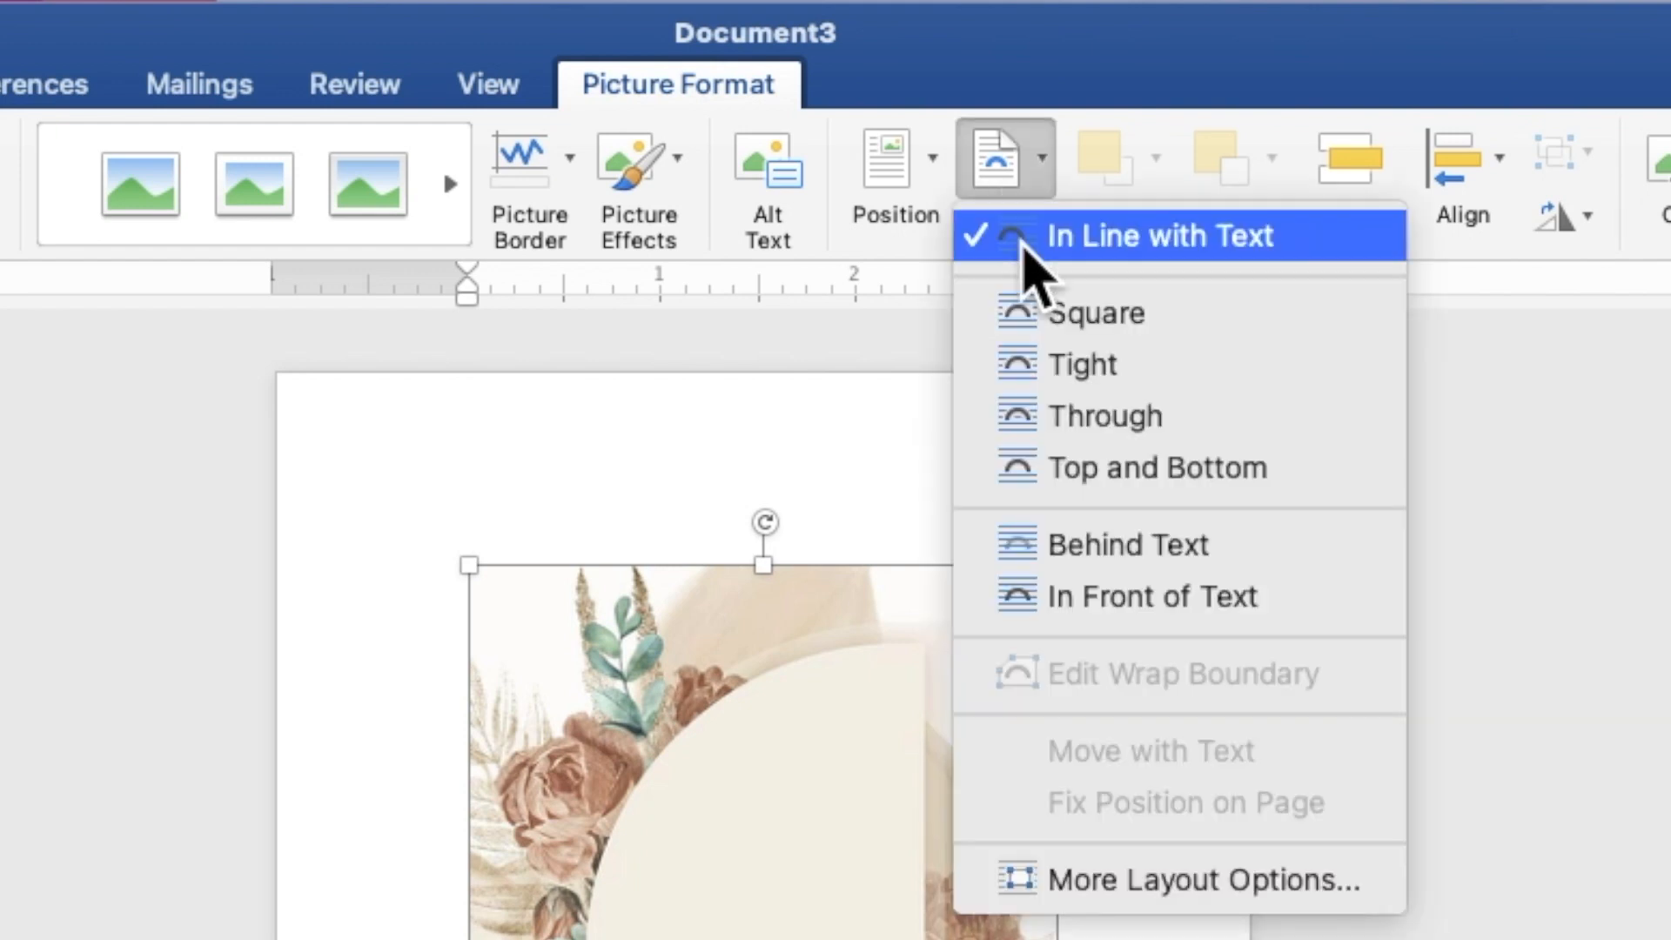
pyautogui.click(1098, 547)
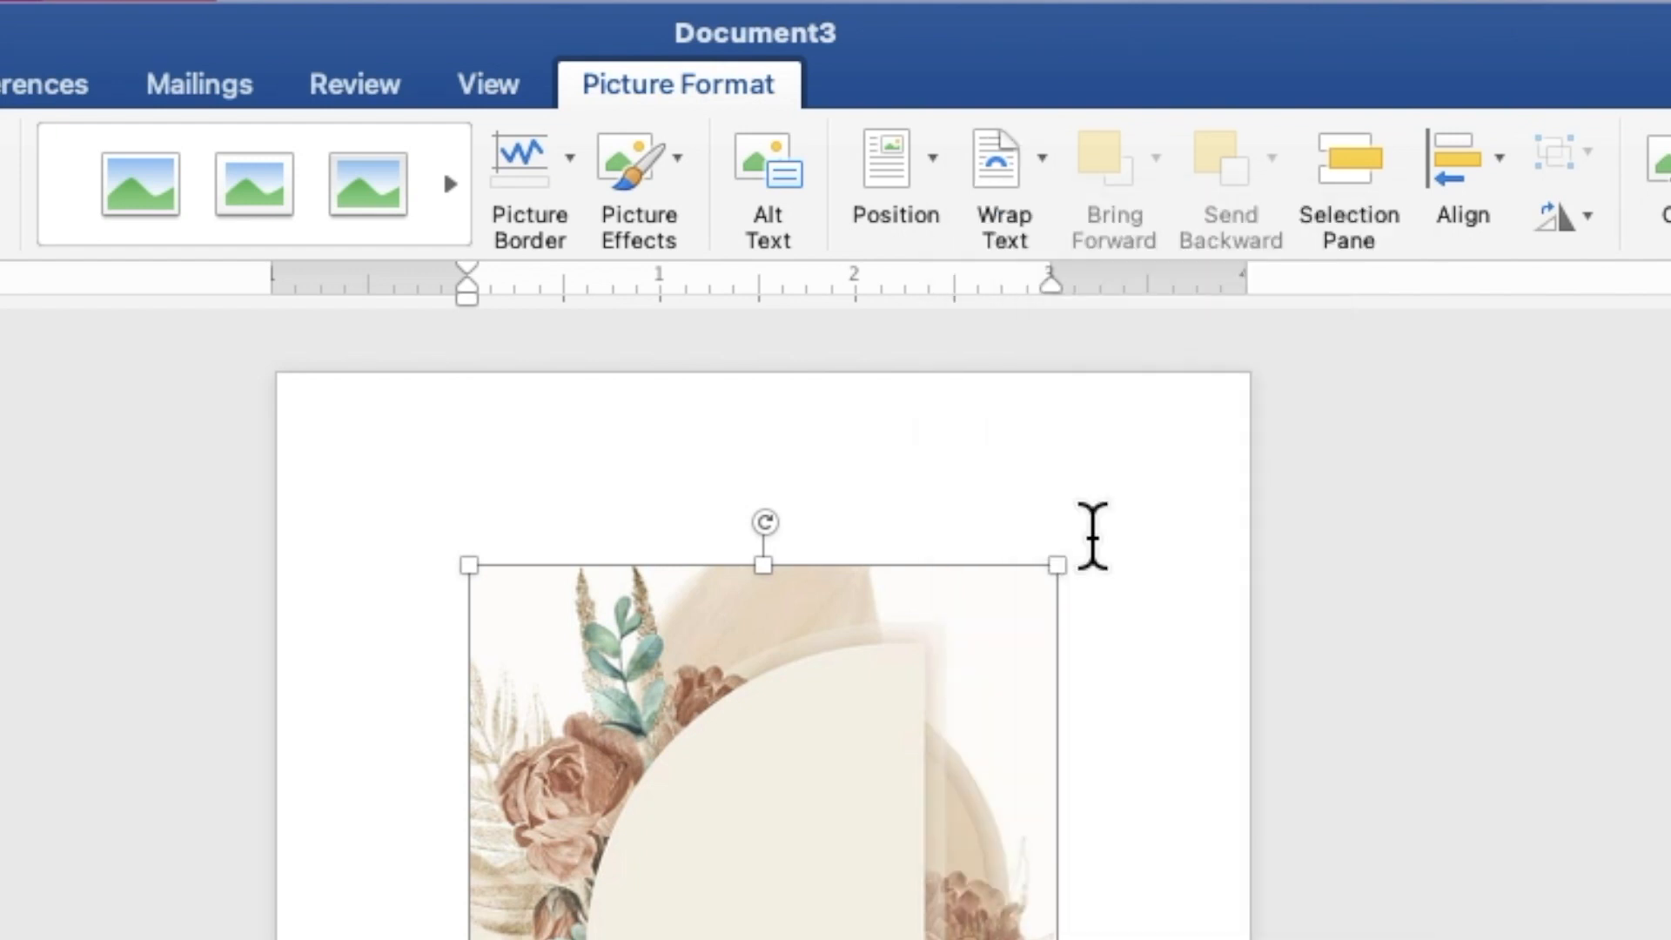
pyautogui.moveTo(924, 415); pyautogui.dragTo(818, 307)
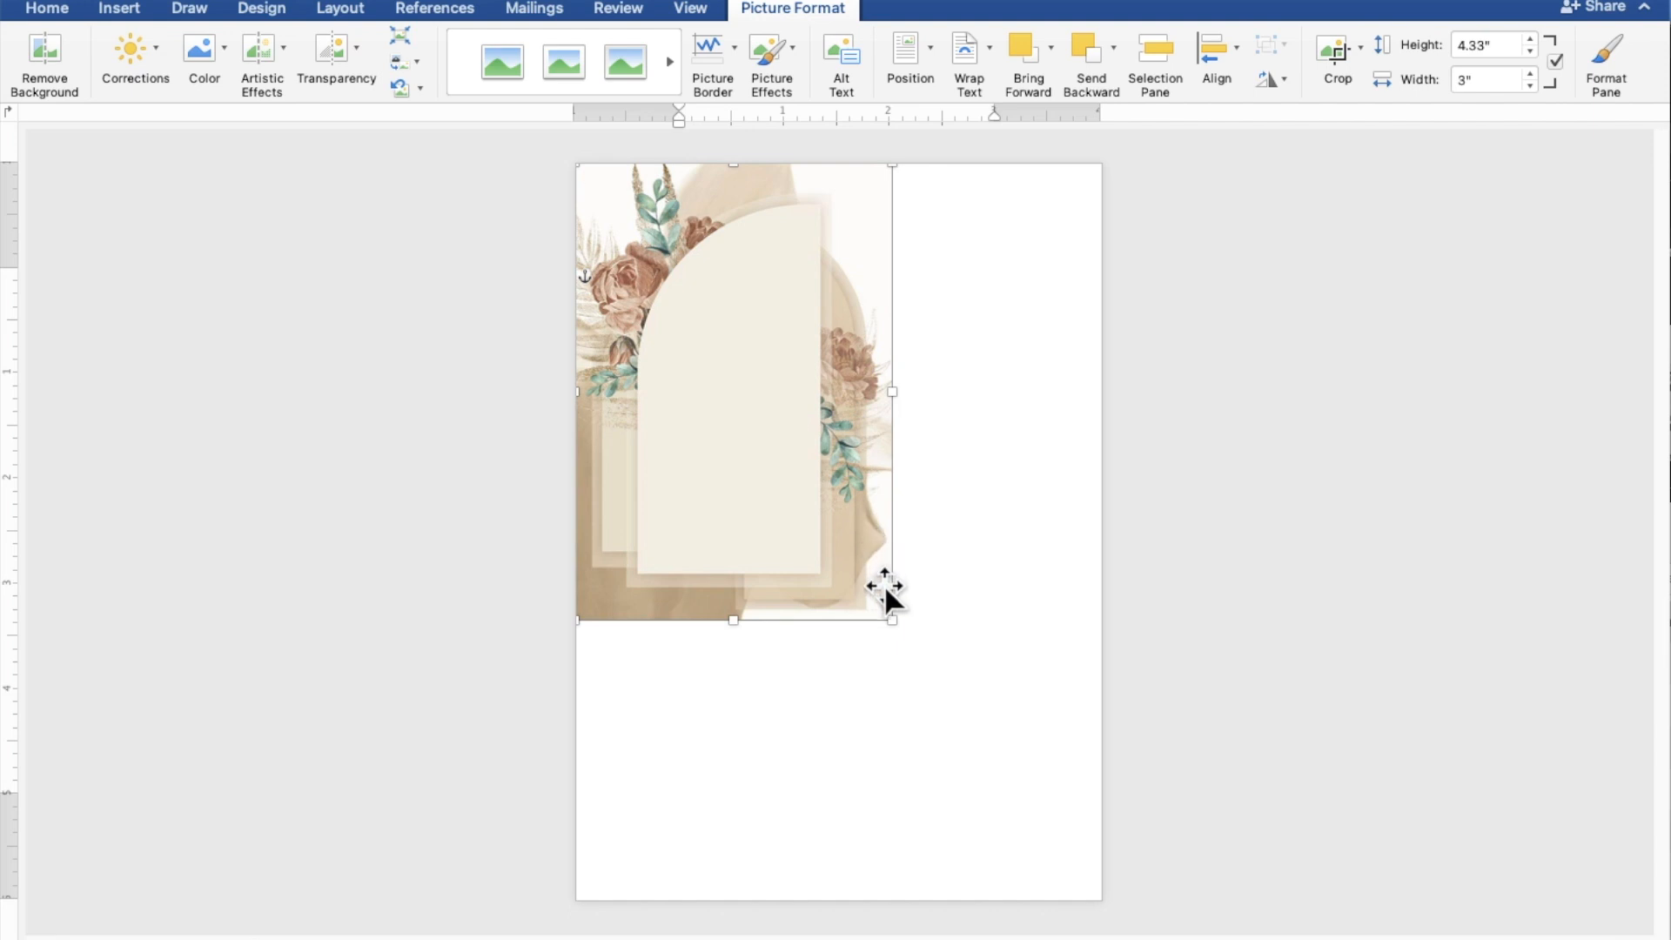
pyautogui.moveTo(890, 616); pyautogui.dragTo(1104, 903)
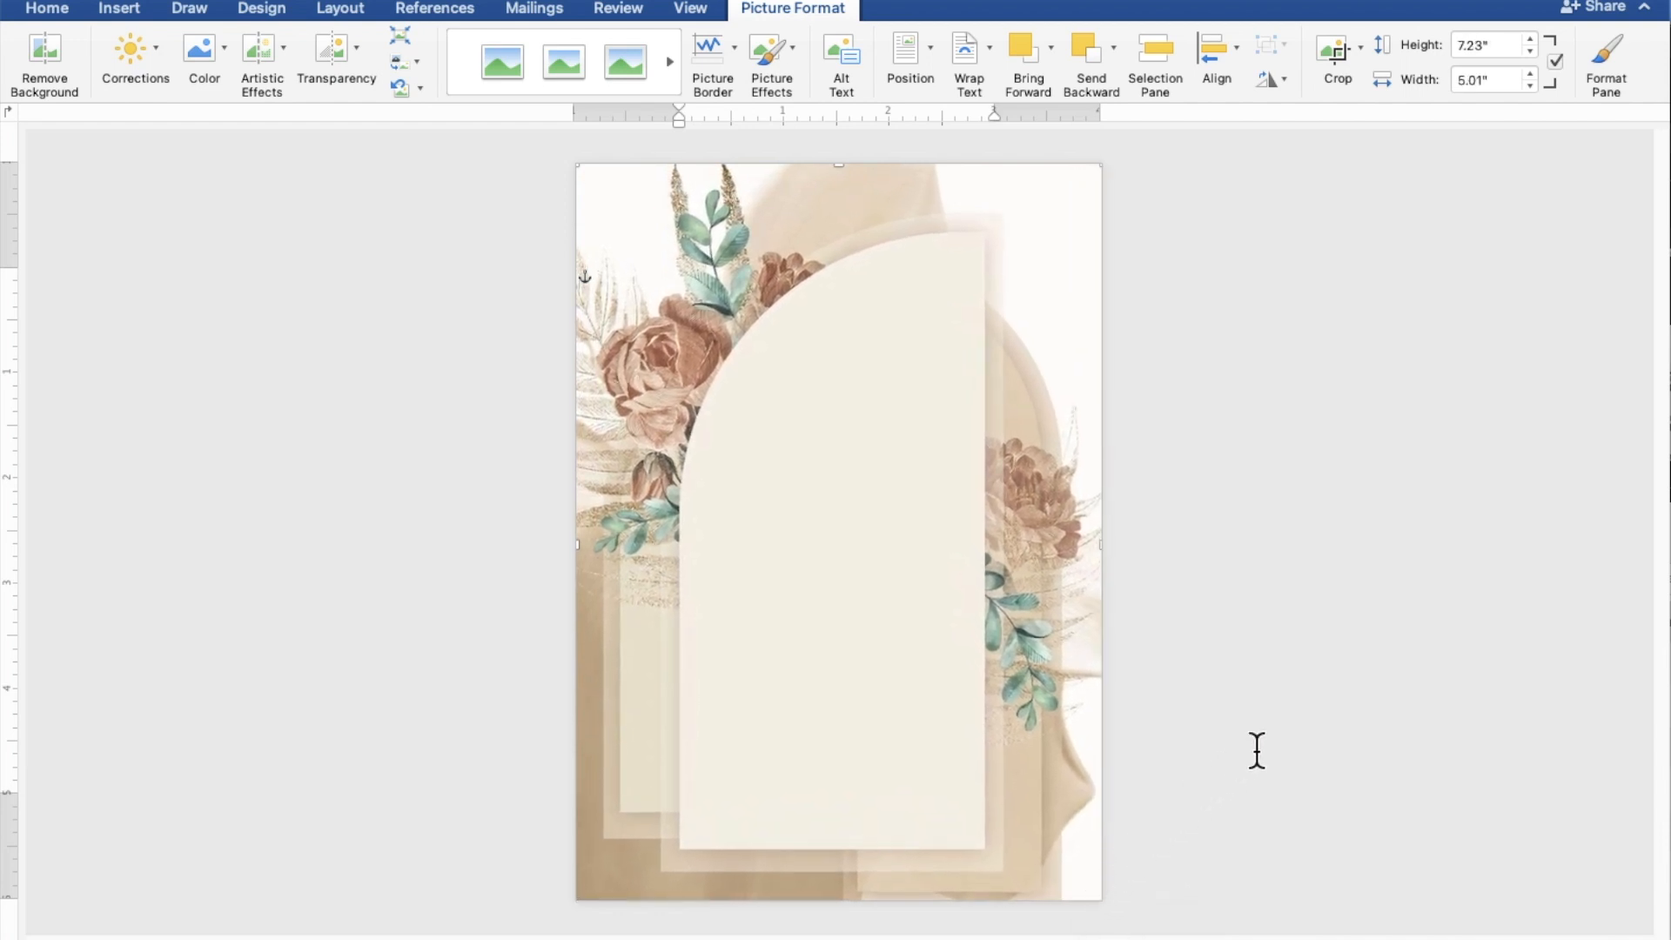
pyautogui.click(1349, 673)
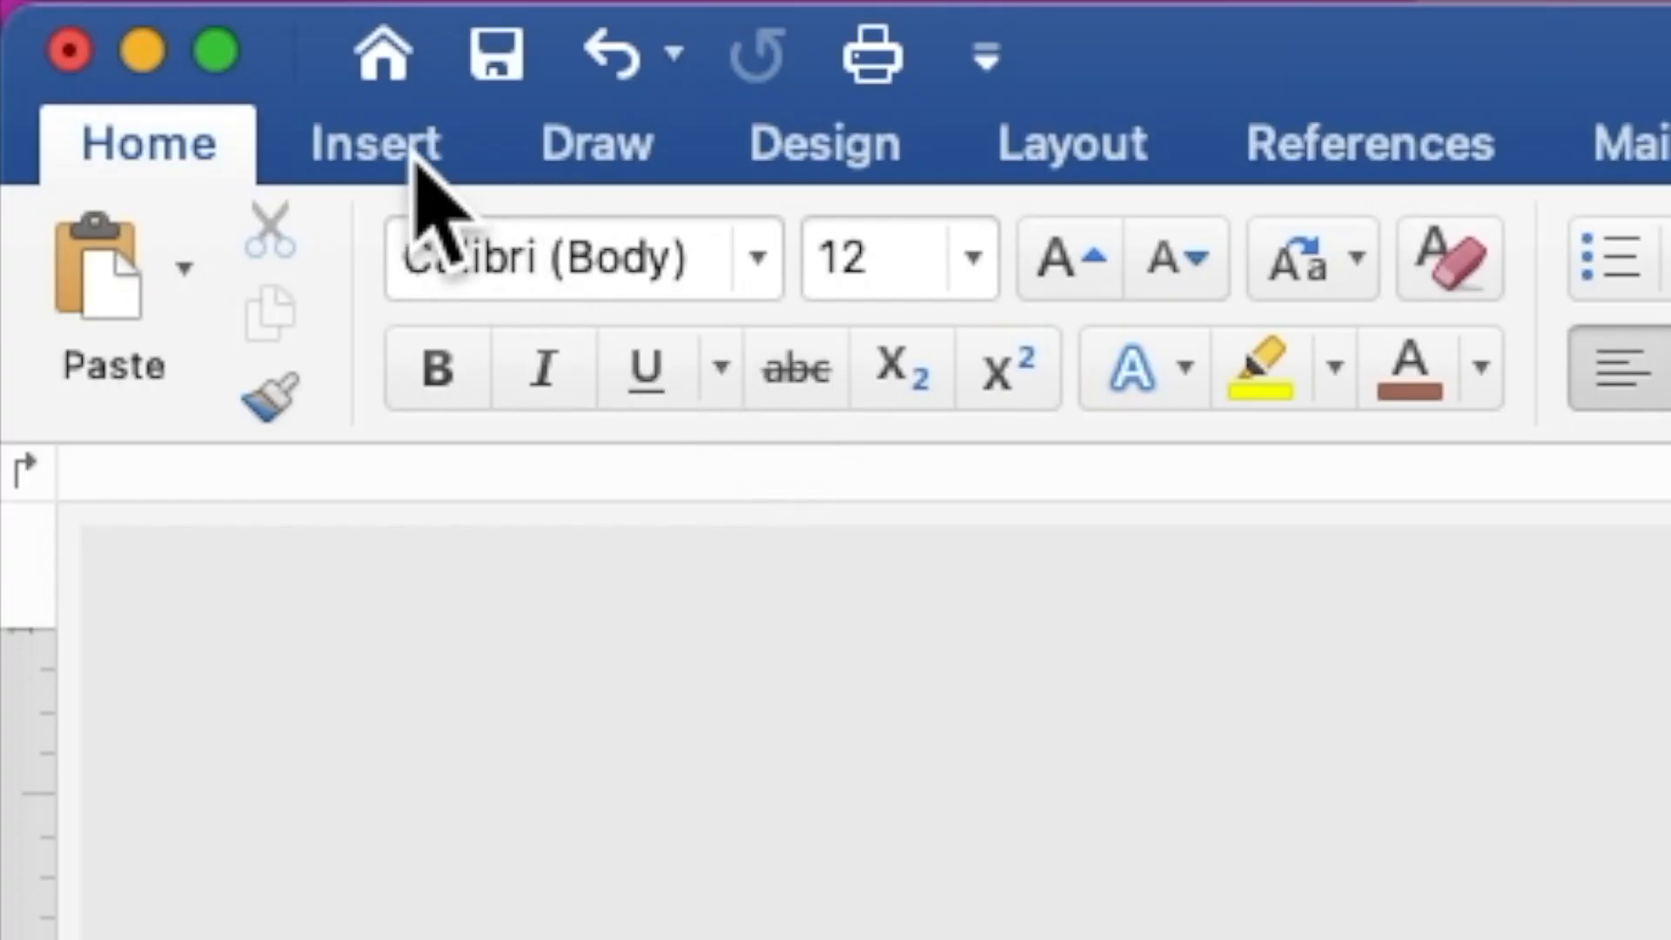
# Draw a rectangle shape near the top of the floral arch.
pyautogui.click(416, 159)
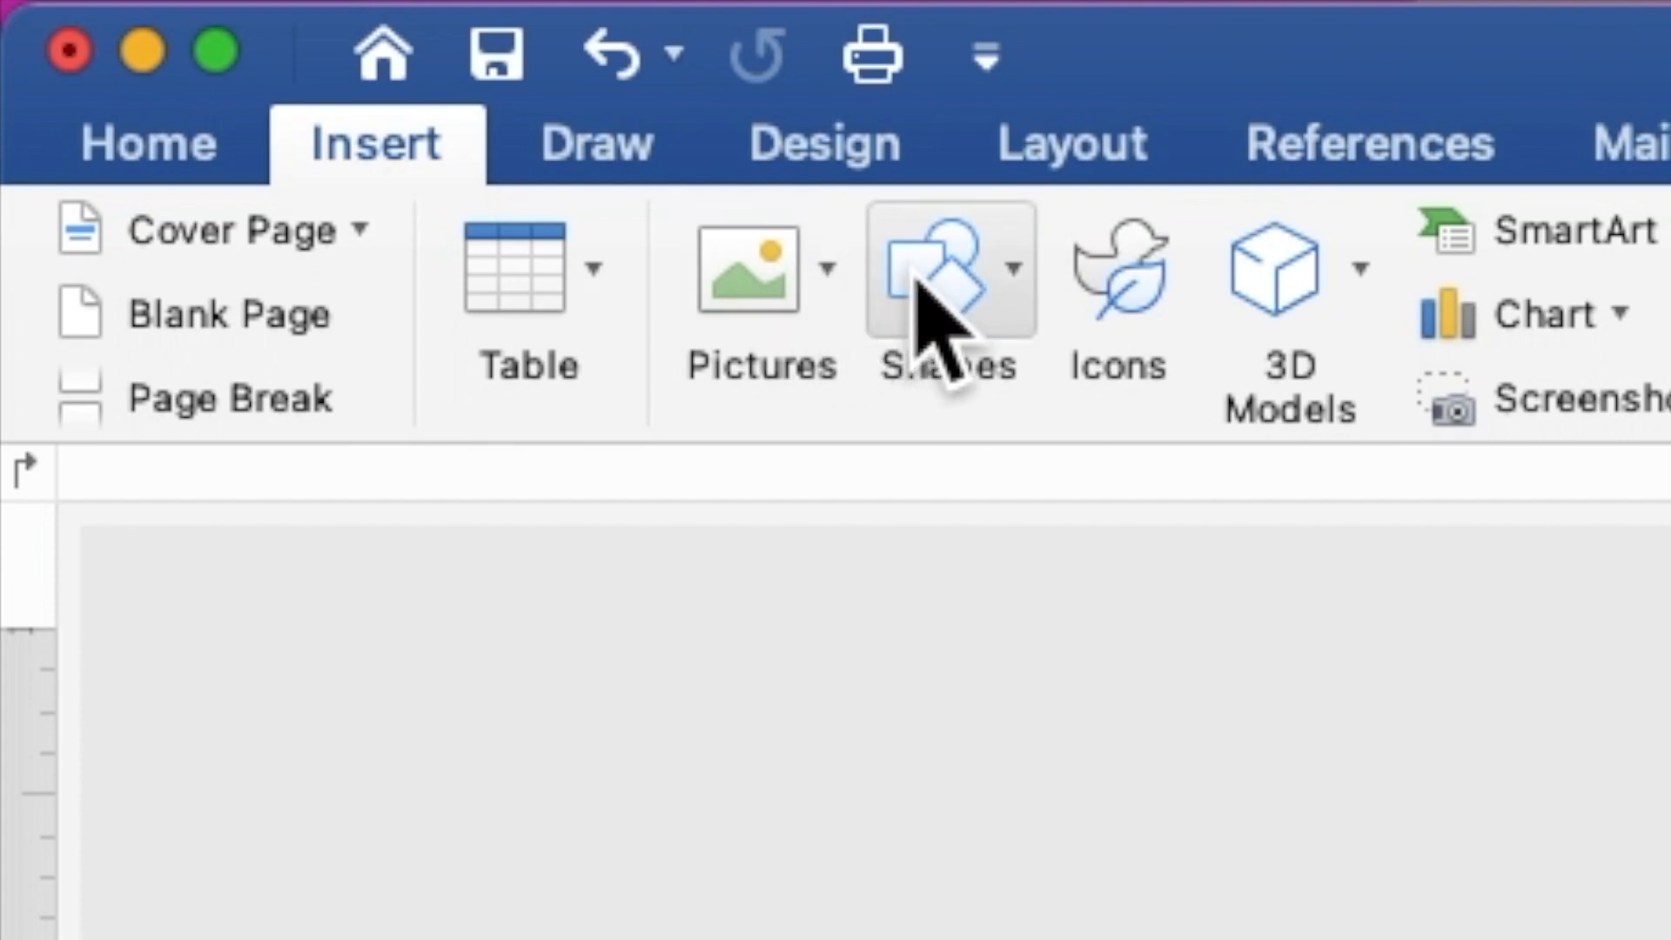
pyautogui.click(936, 322)
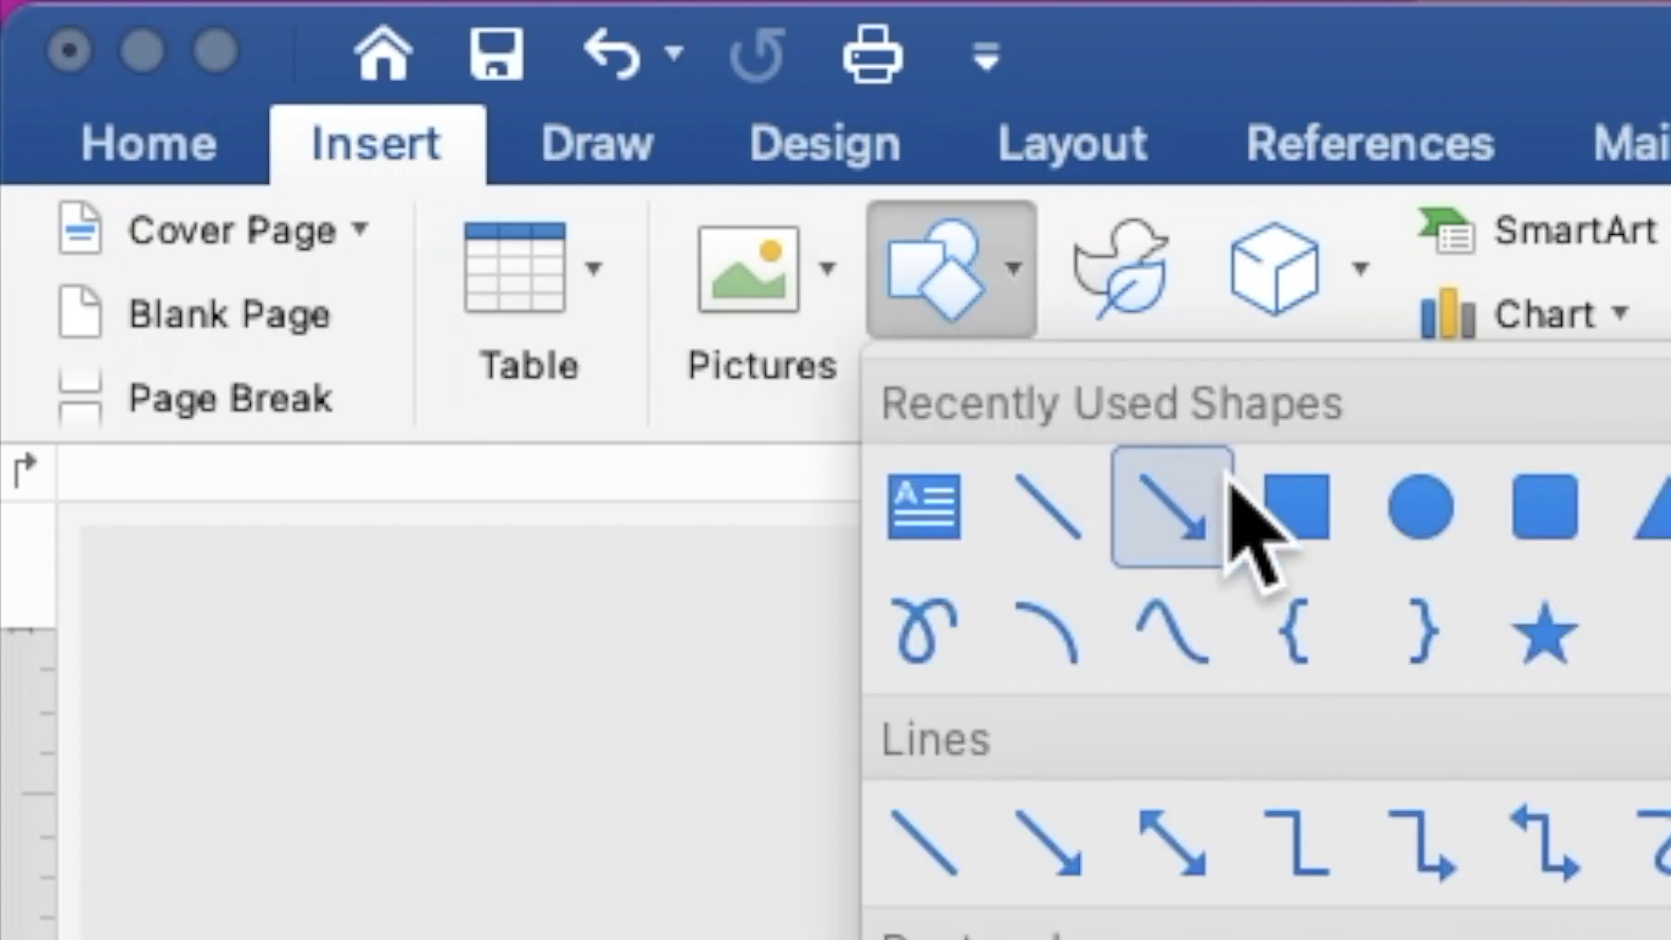
pyautogui.click(1294, 514)
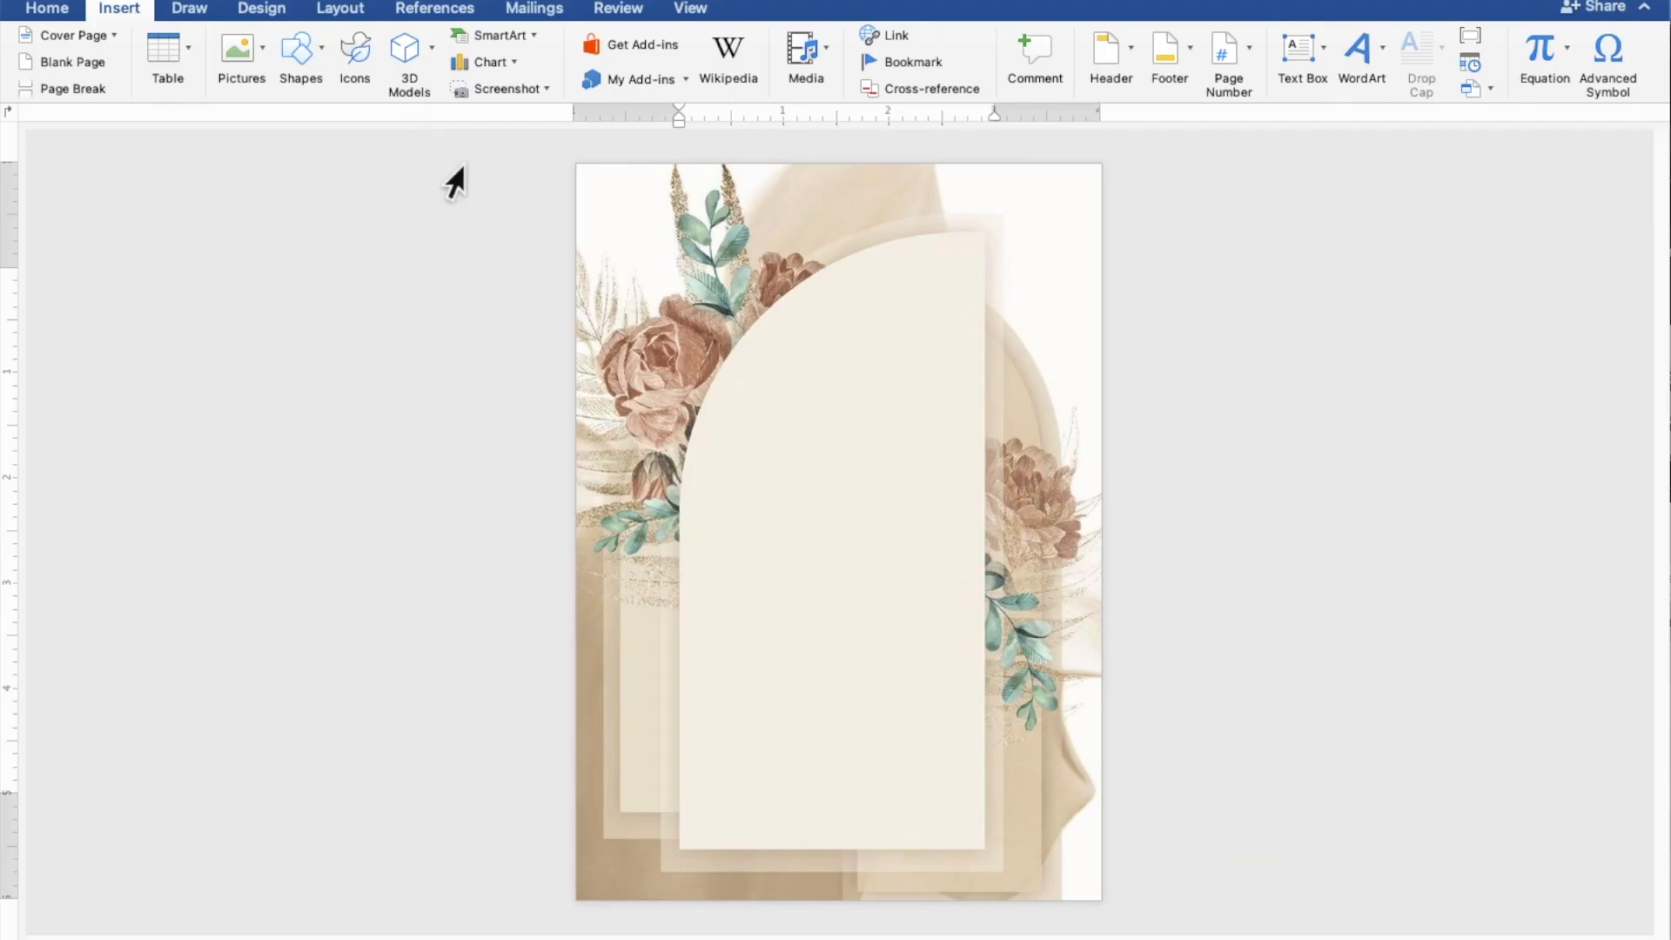
pyautogui.moveTo(733, 344); pyautogui.dragTo(1045, 410)
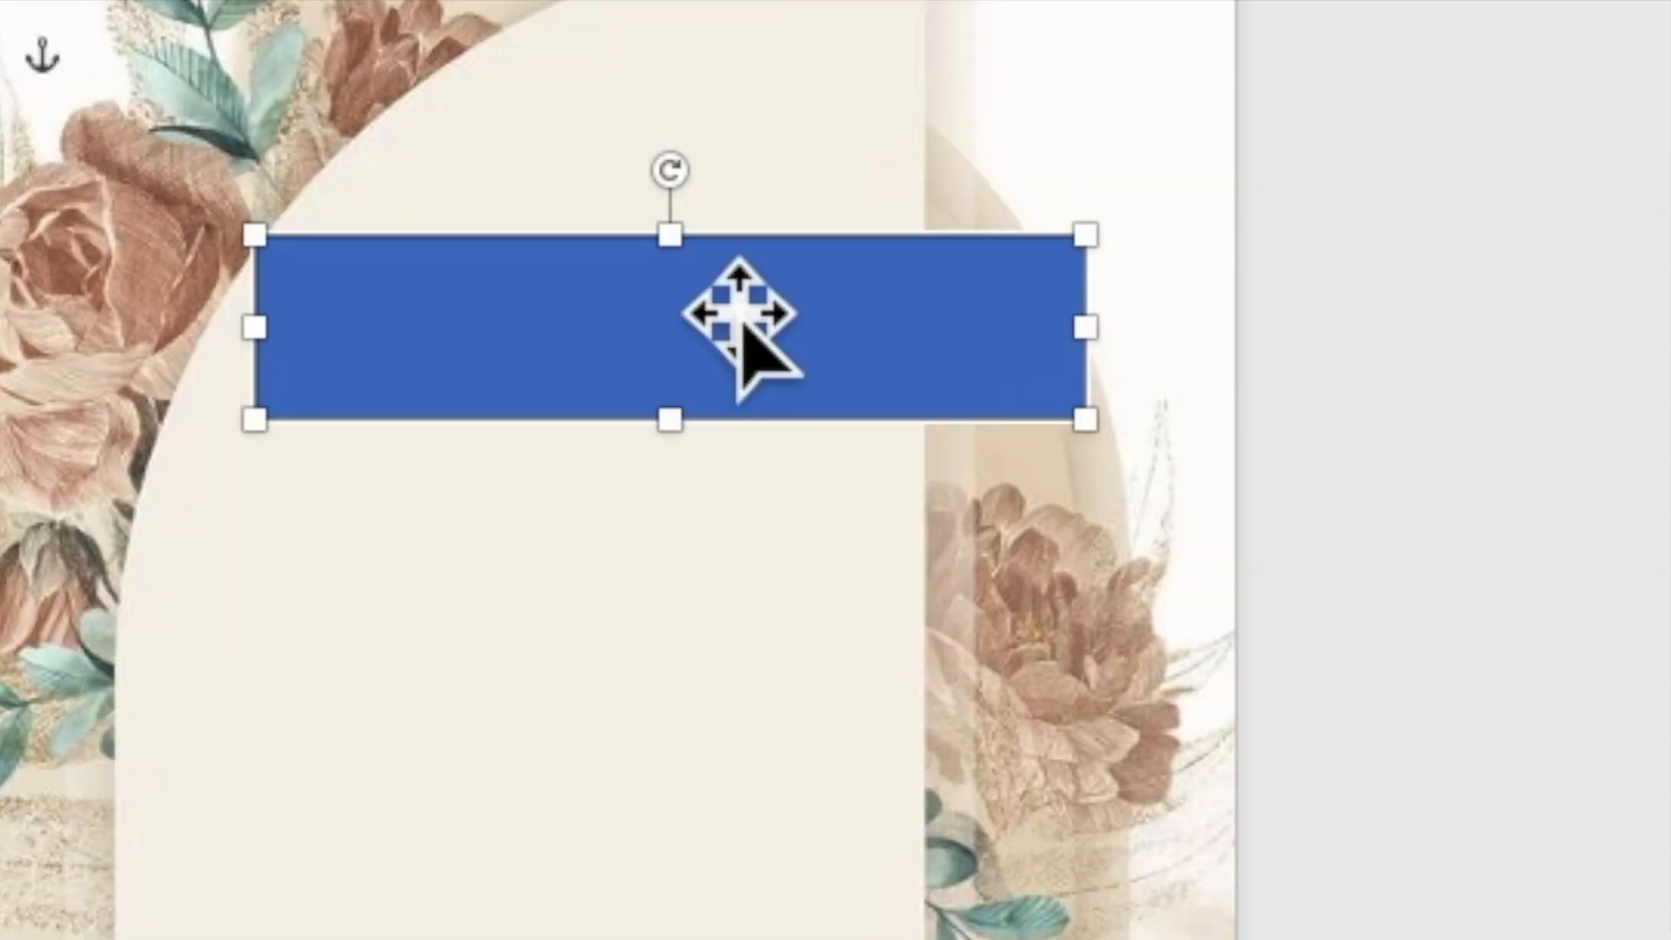
# Add the text 'TOGETHER WITH THEIR FAMILY' inside the rectangle.
pyautogui.rightClick(915, 369)
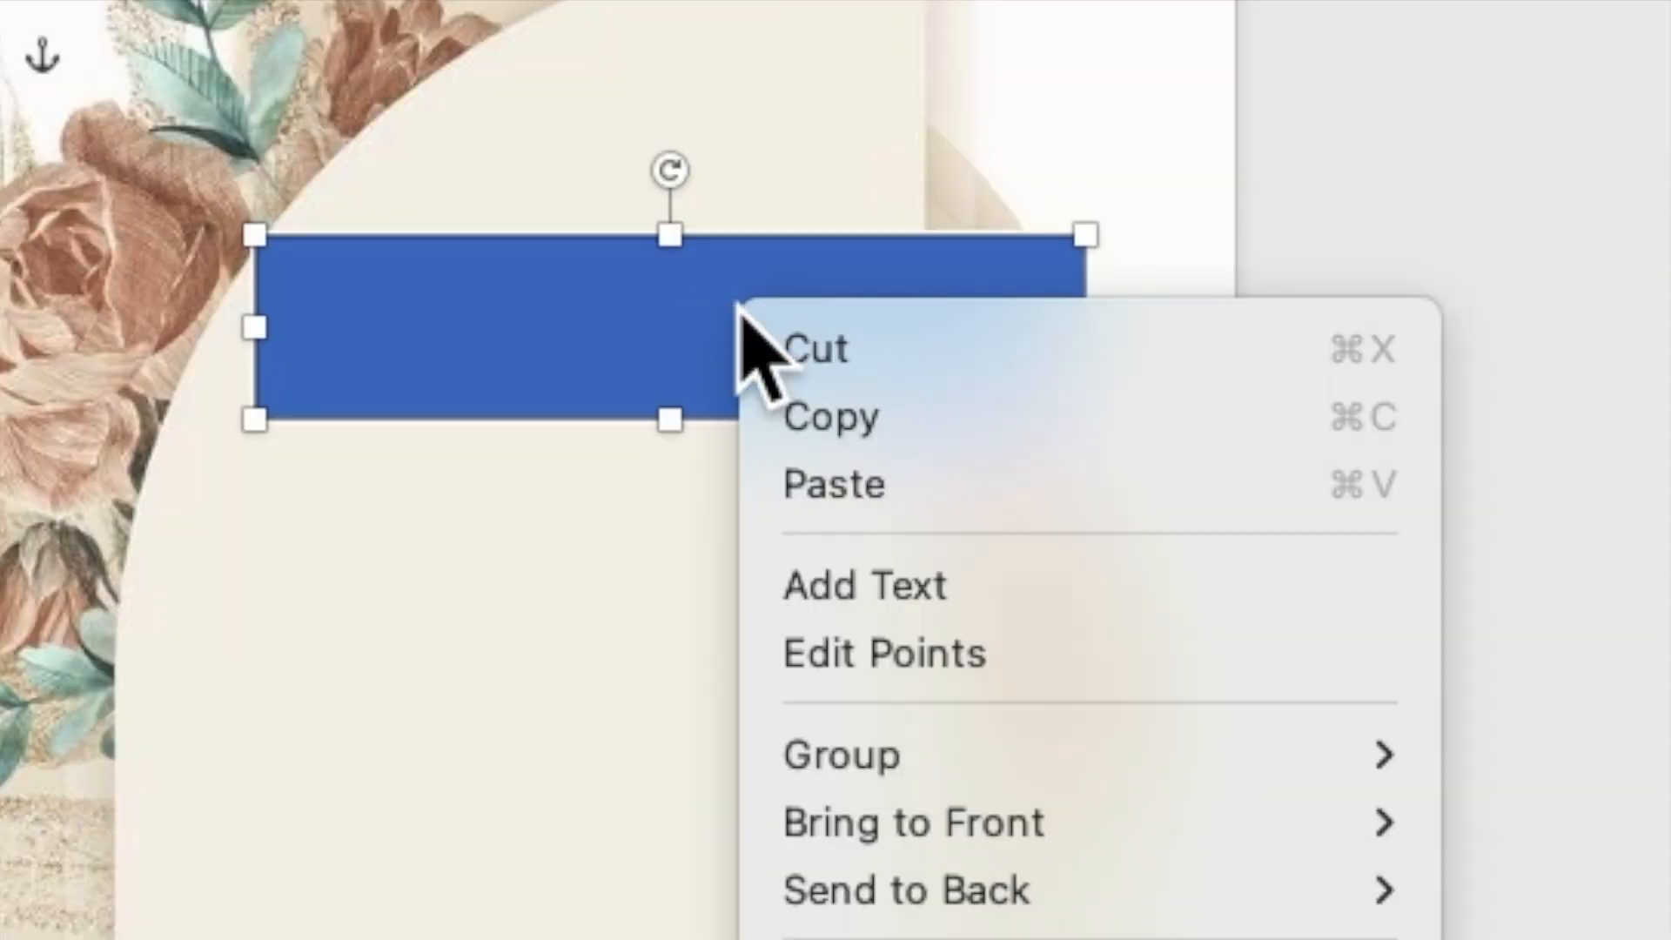
pyautogui.click(858, 587)
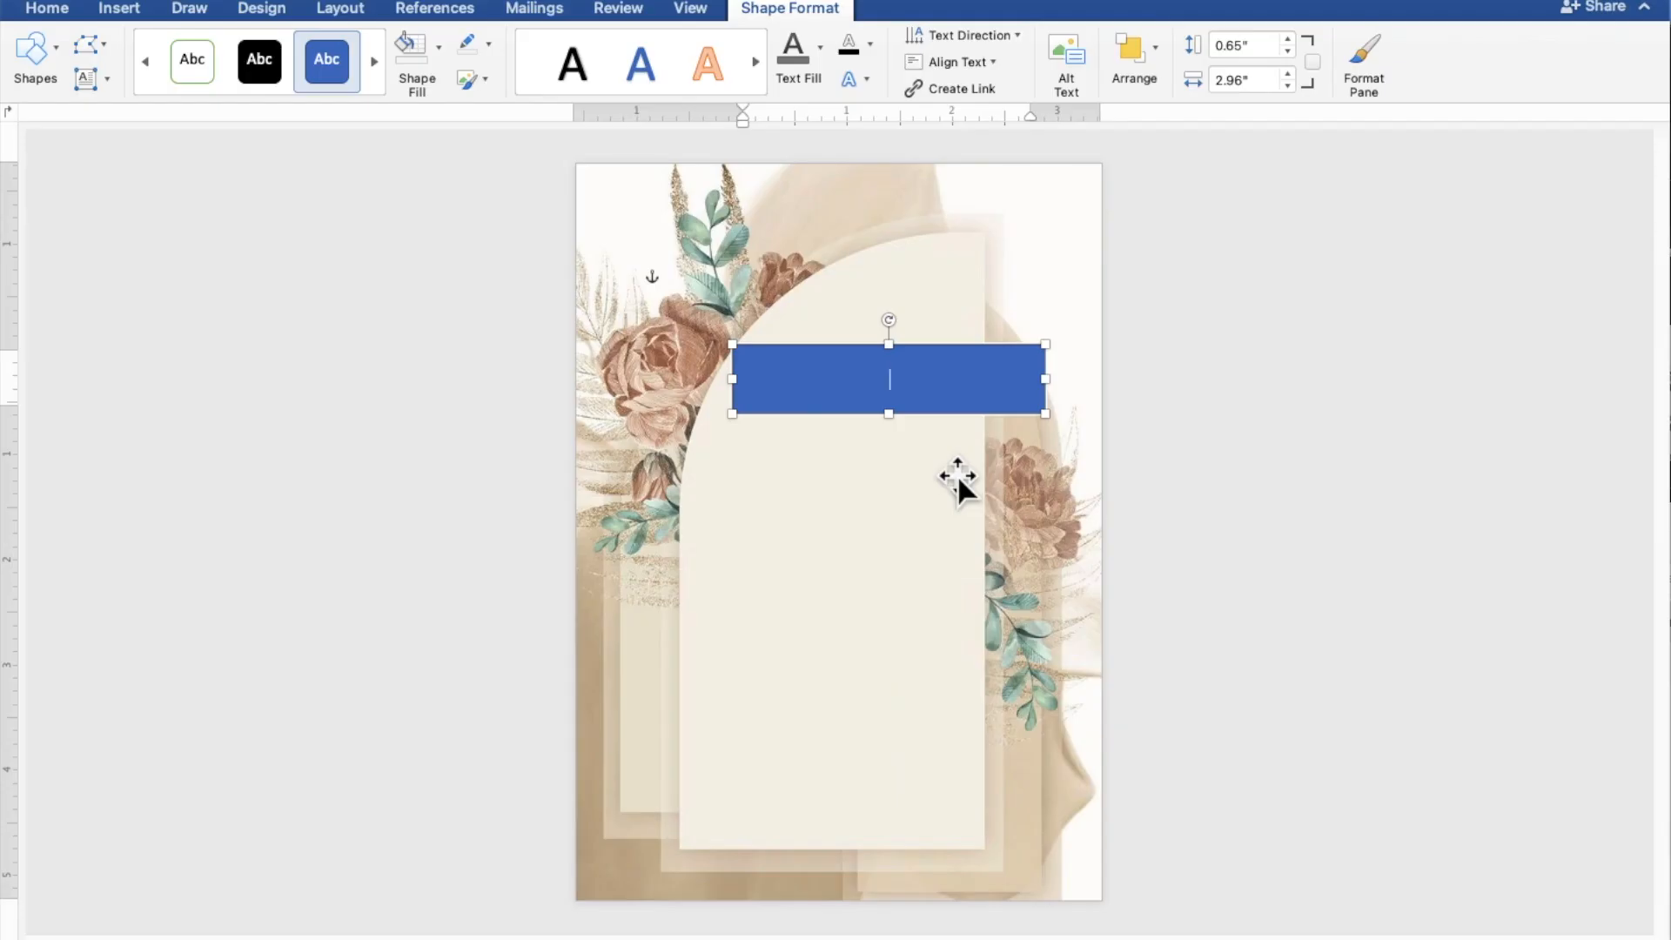
pyautogui.scroll(8, 957, 476)
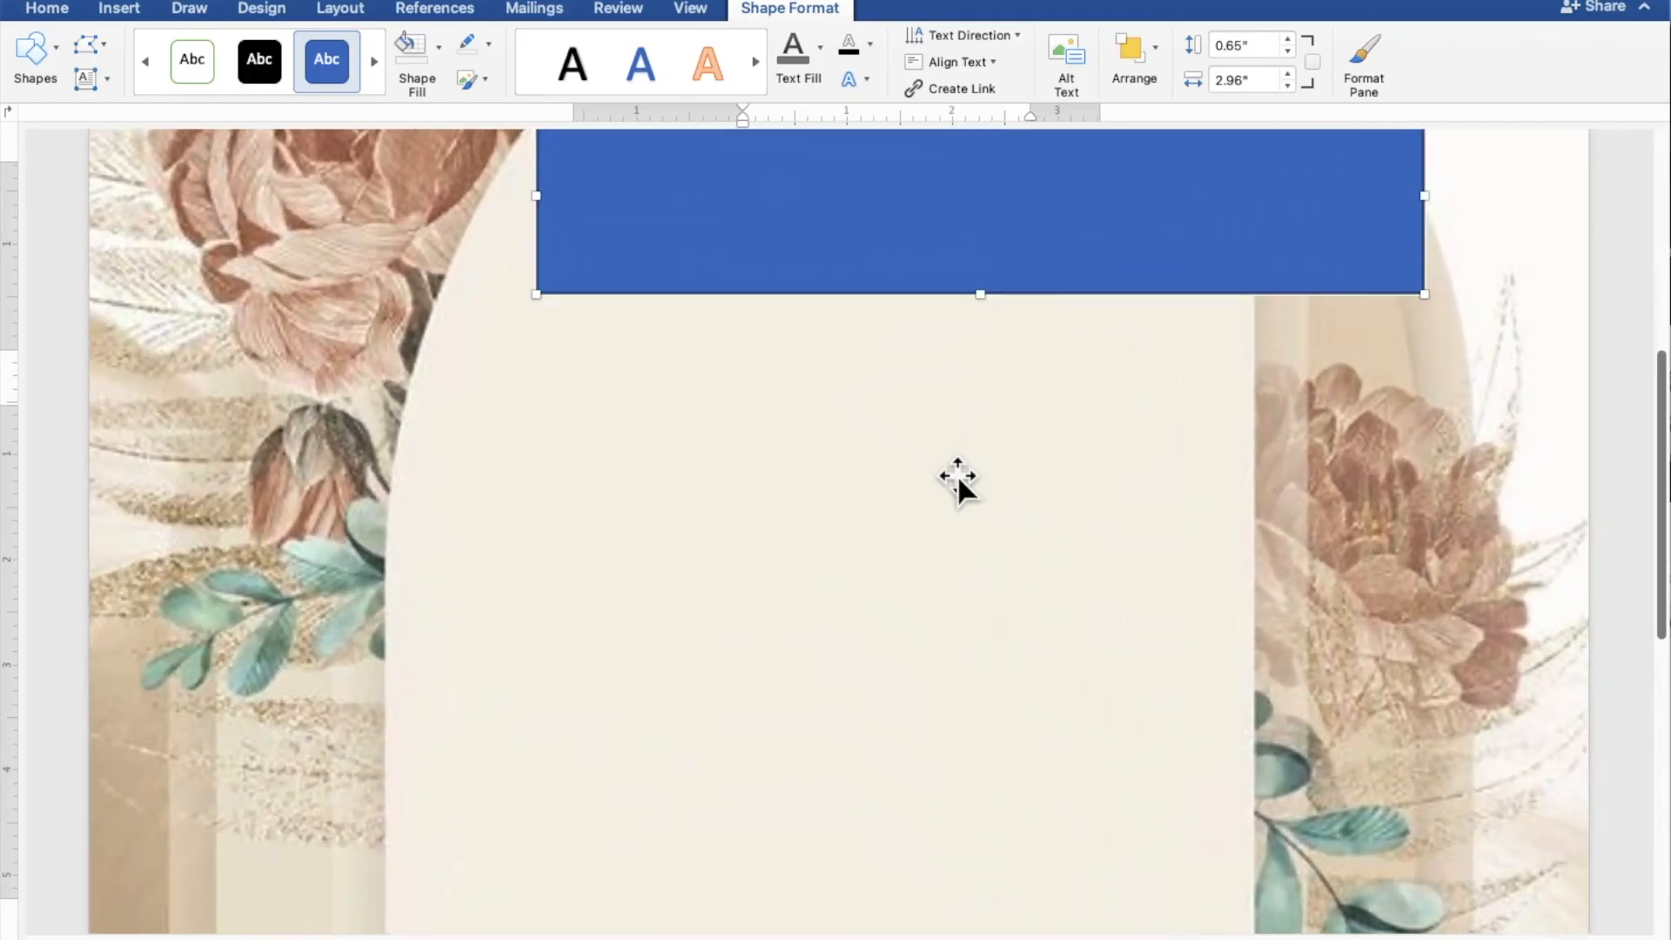
pyautogui.scroll(5, 958, 477)
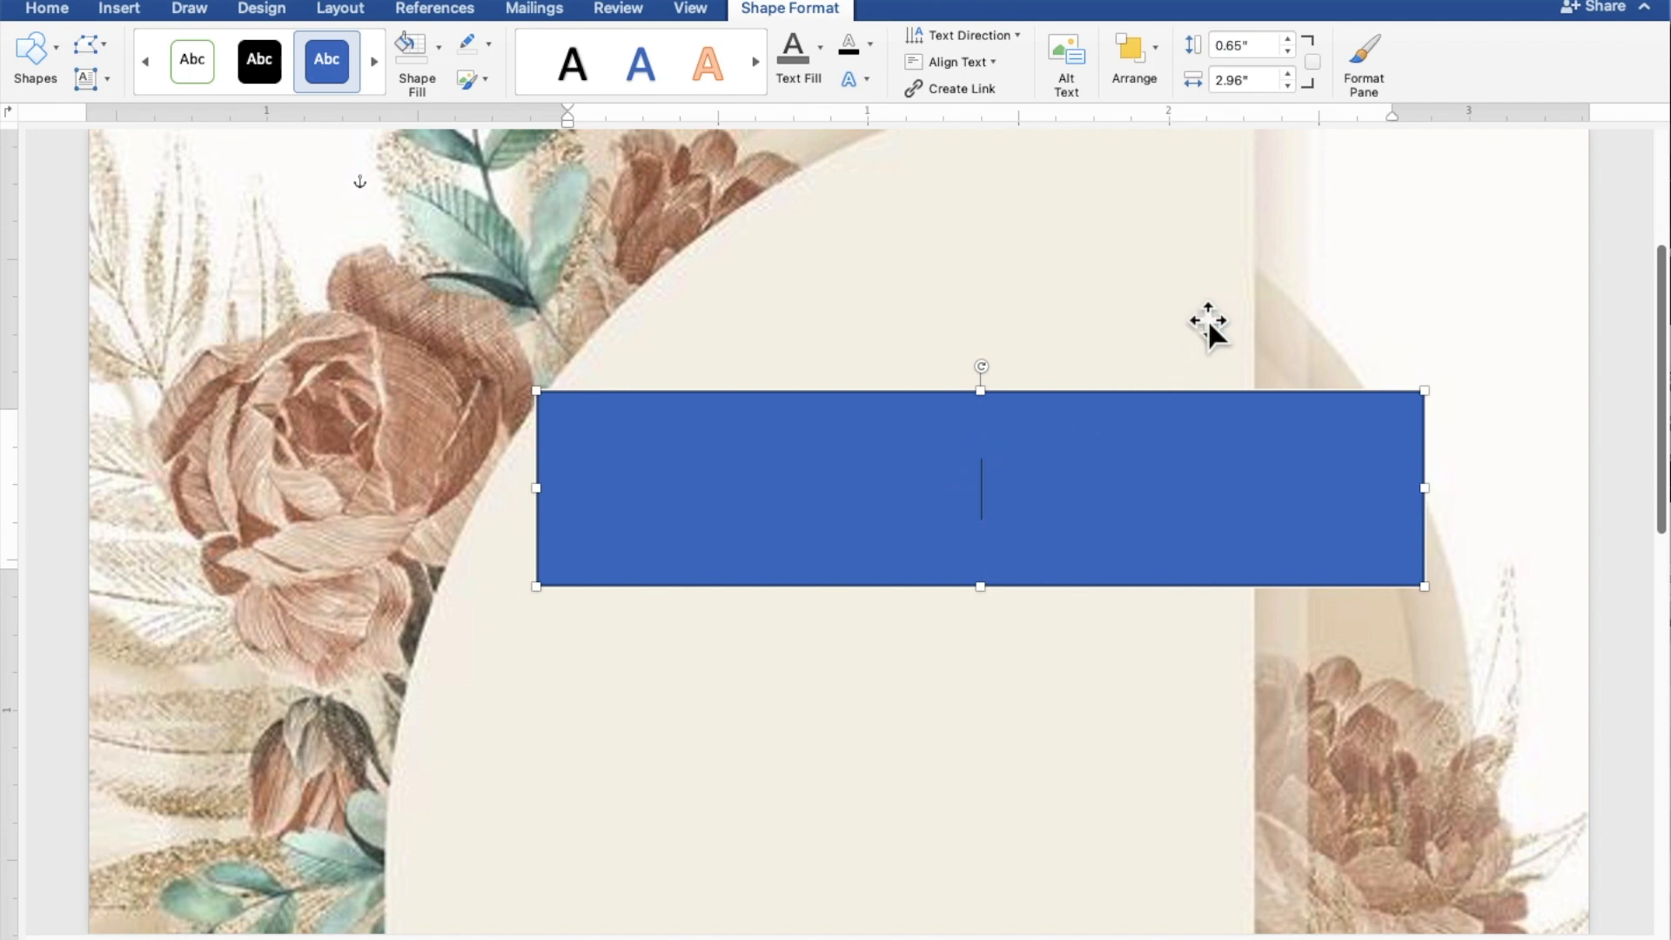
pyautogui.write('t')
pyautogui.press('BackSpace')
pyautogui.write('TOGETH')
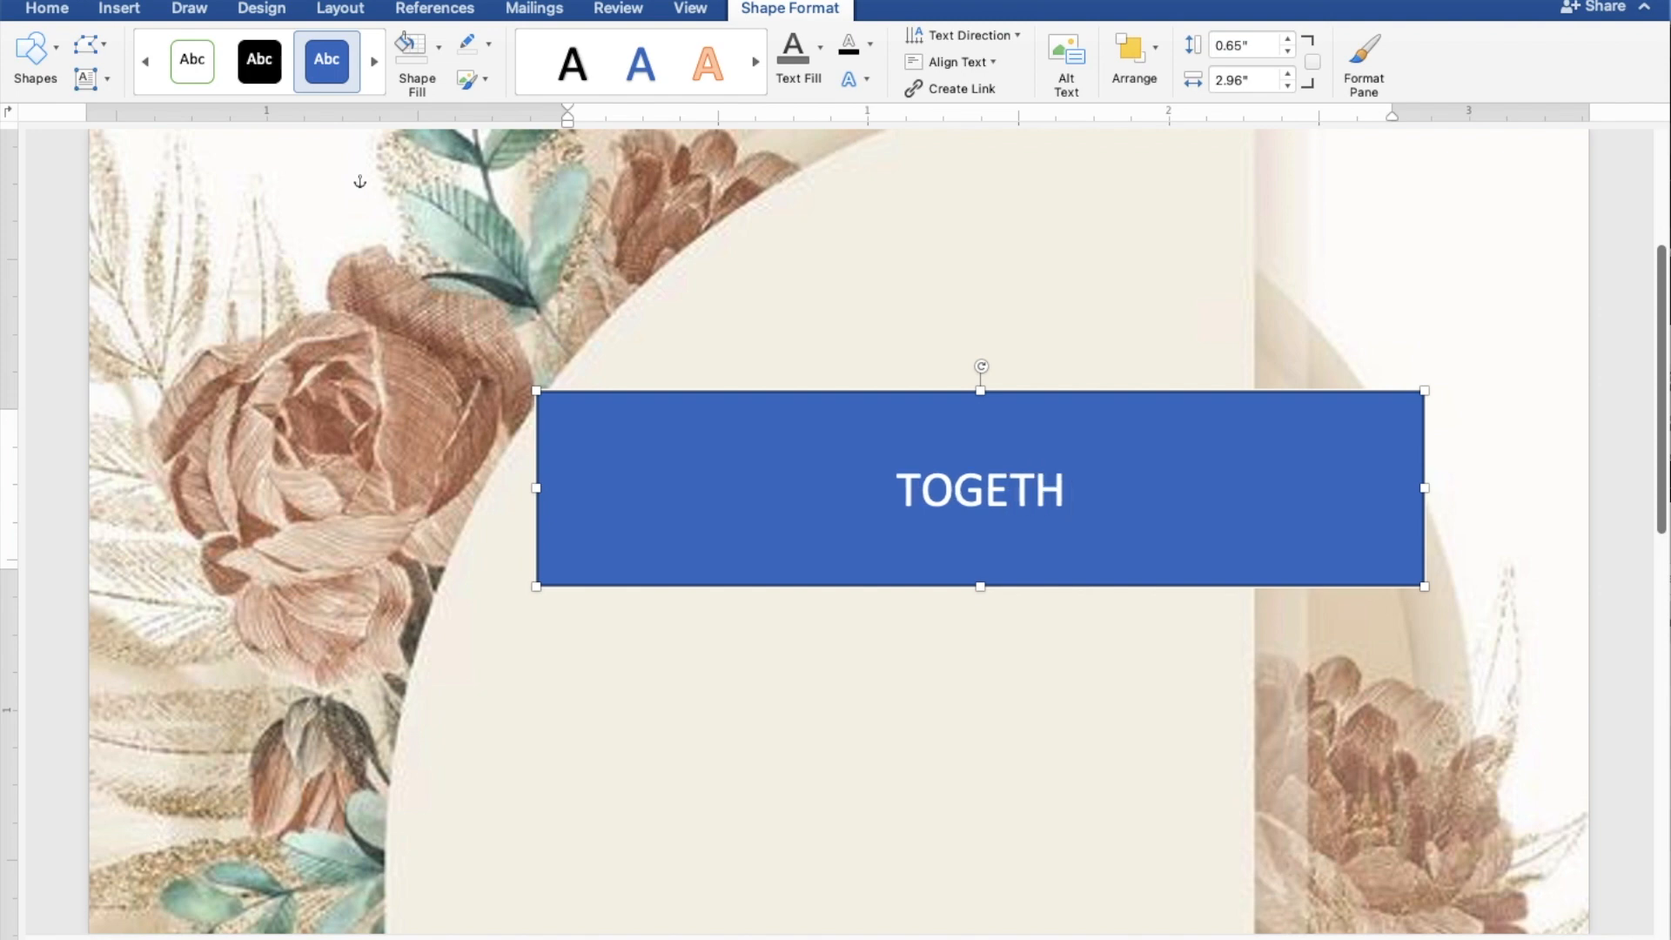
pyautogui.write('ER WI')
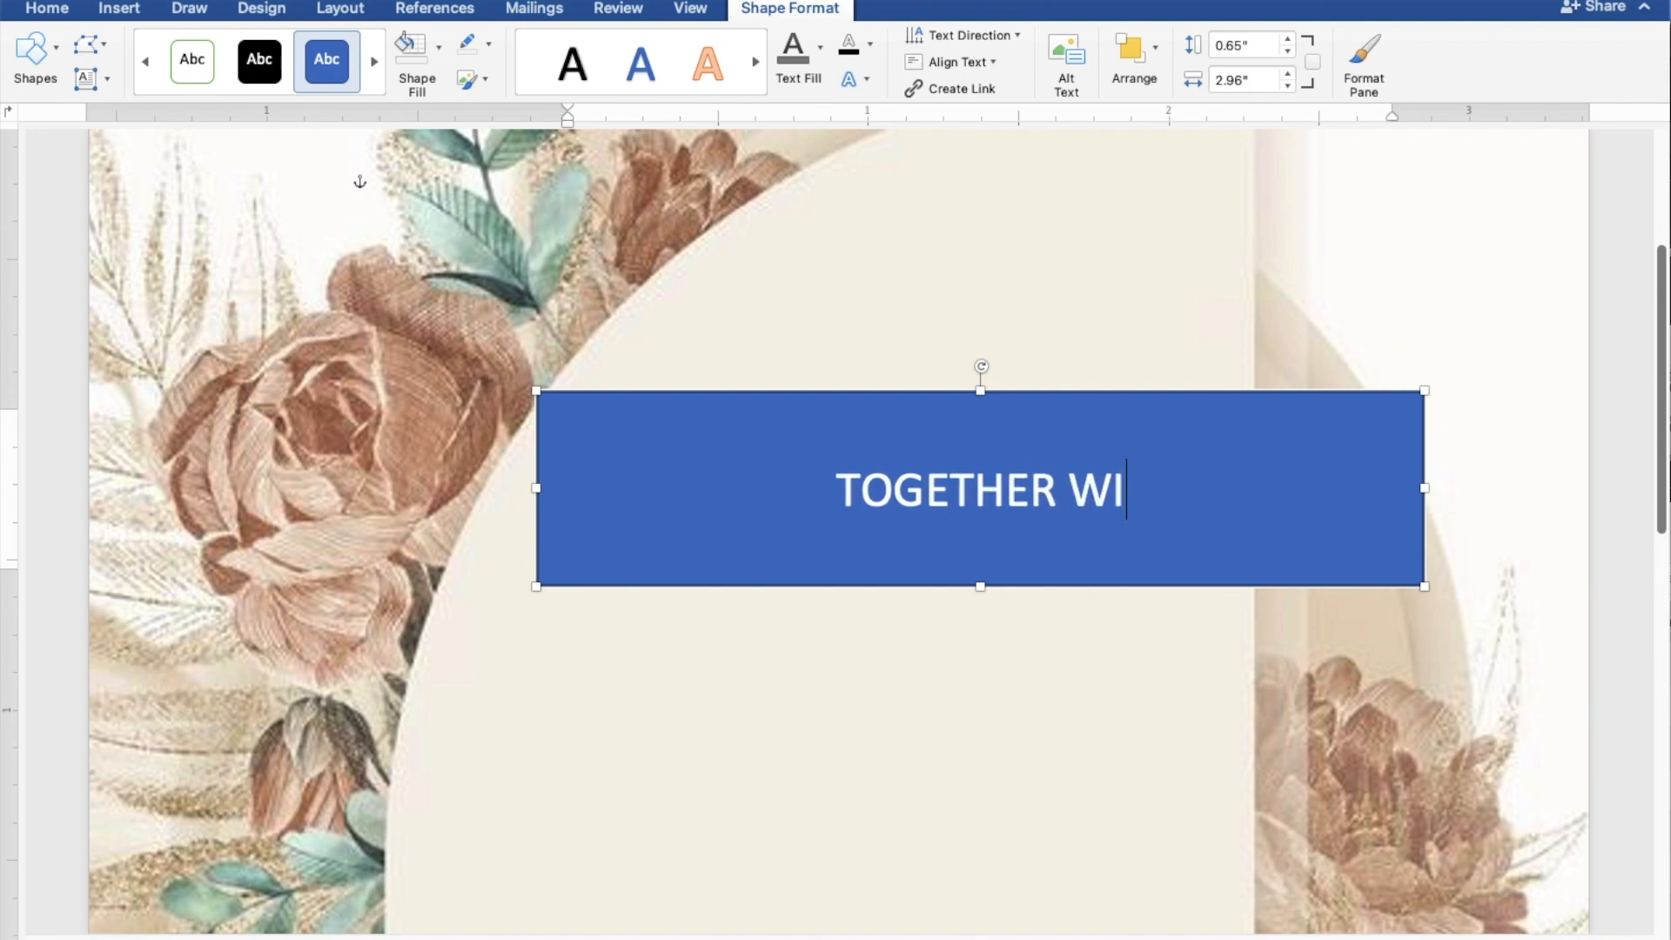
pyautogui.write('TH THE')
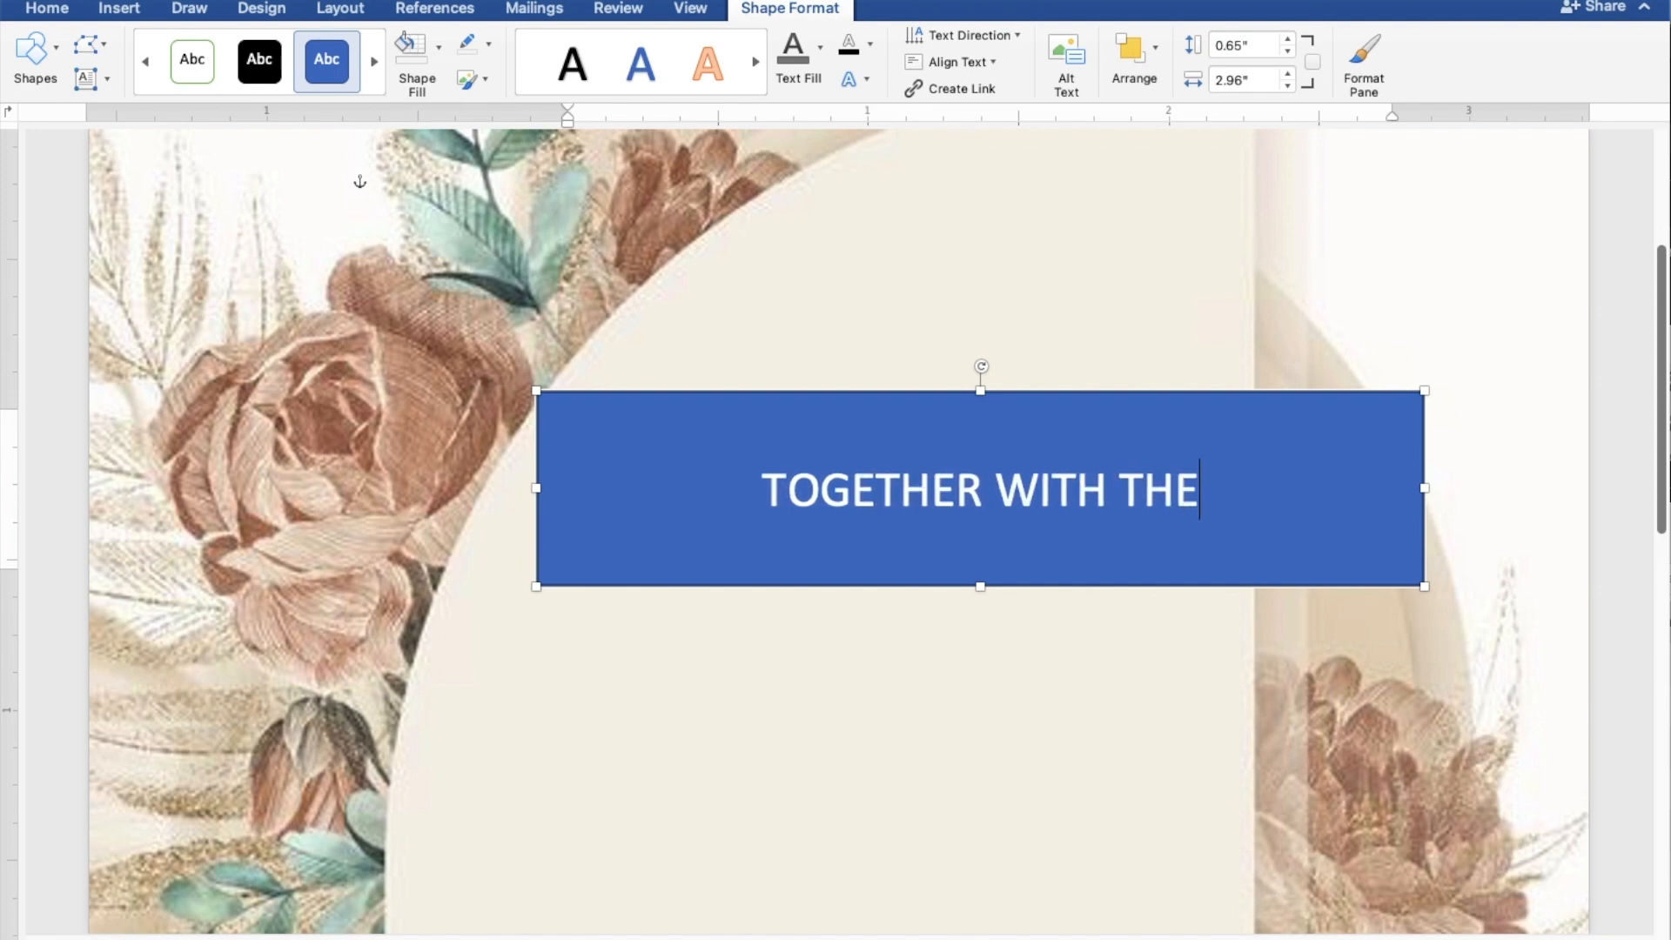
pyautogui.write('IR FAMILY')
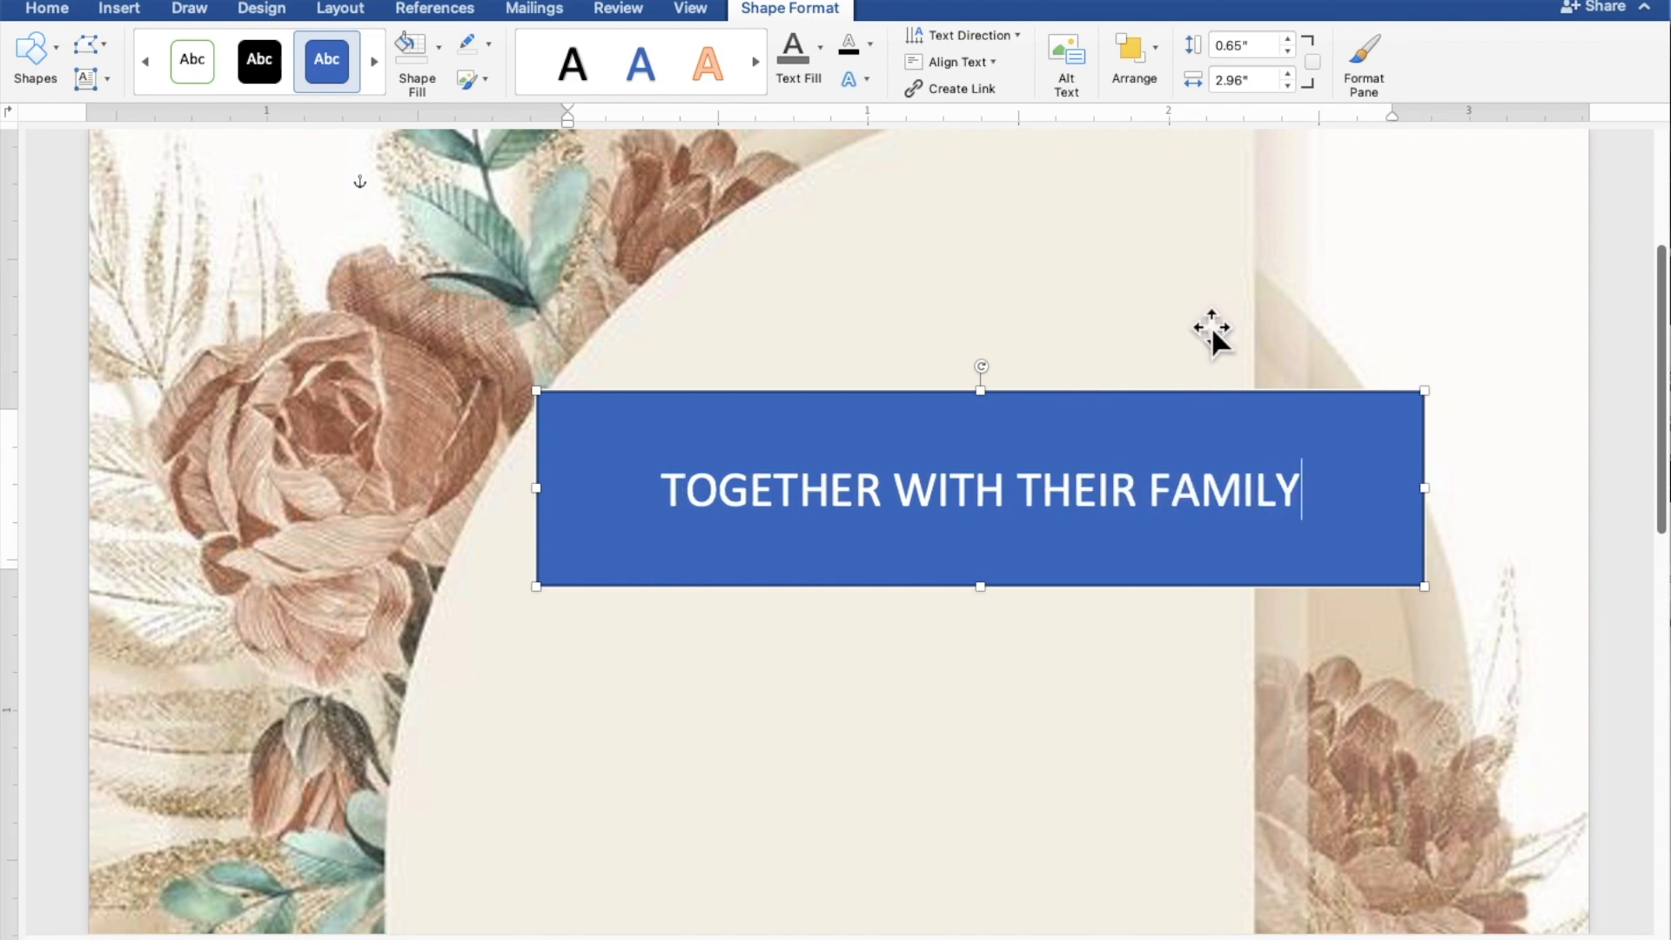
# Give the rectangle no fill and no outline, and colour its TOGETHER WITH THEIR FAMILY text grey.
pyautogui.moveTo(1343, 474); pyautogui.dragTo(762, 476)
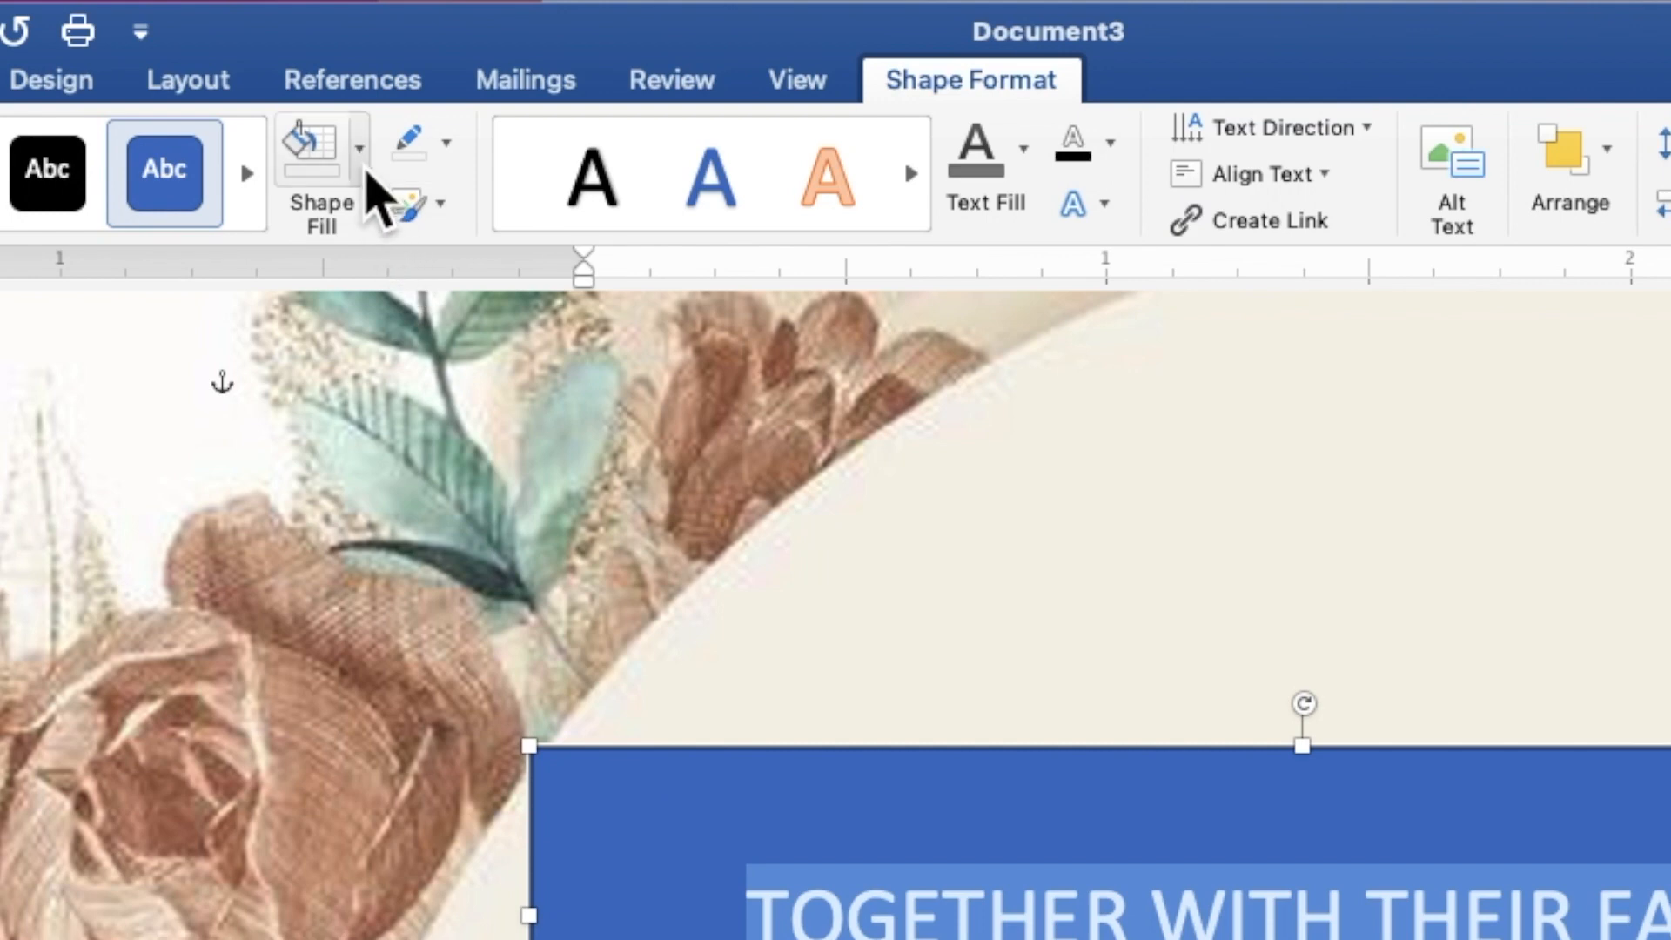
pyautogui.click(359, 153)
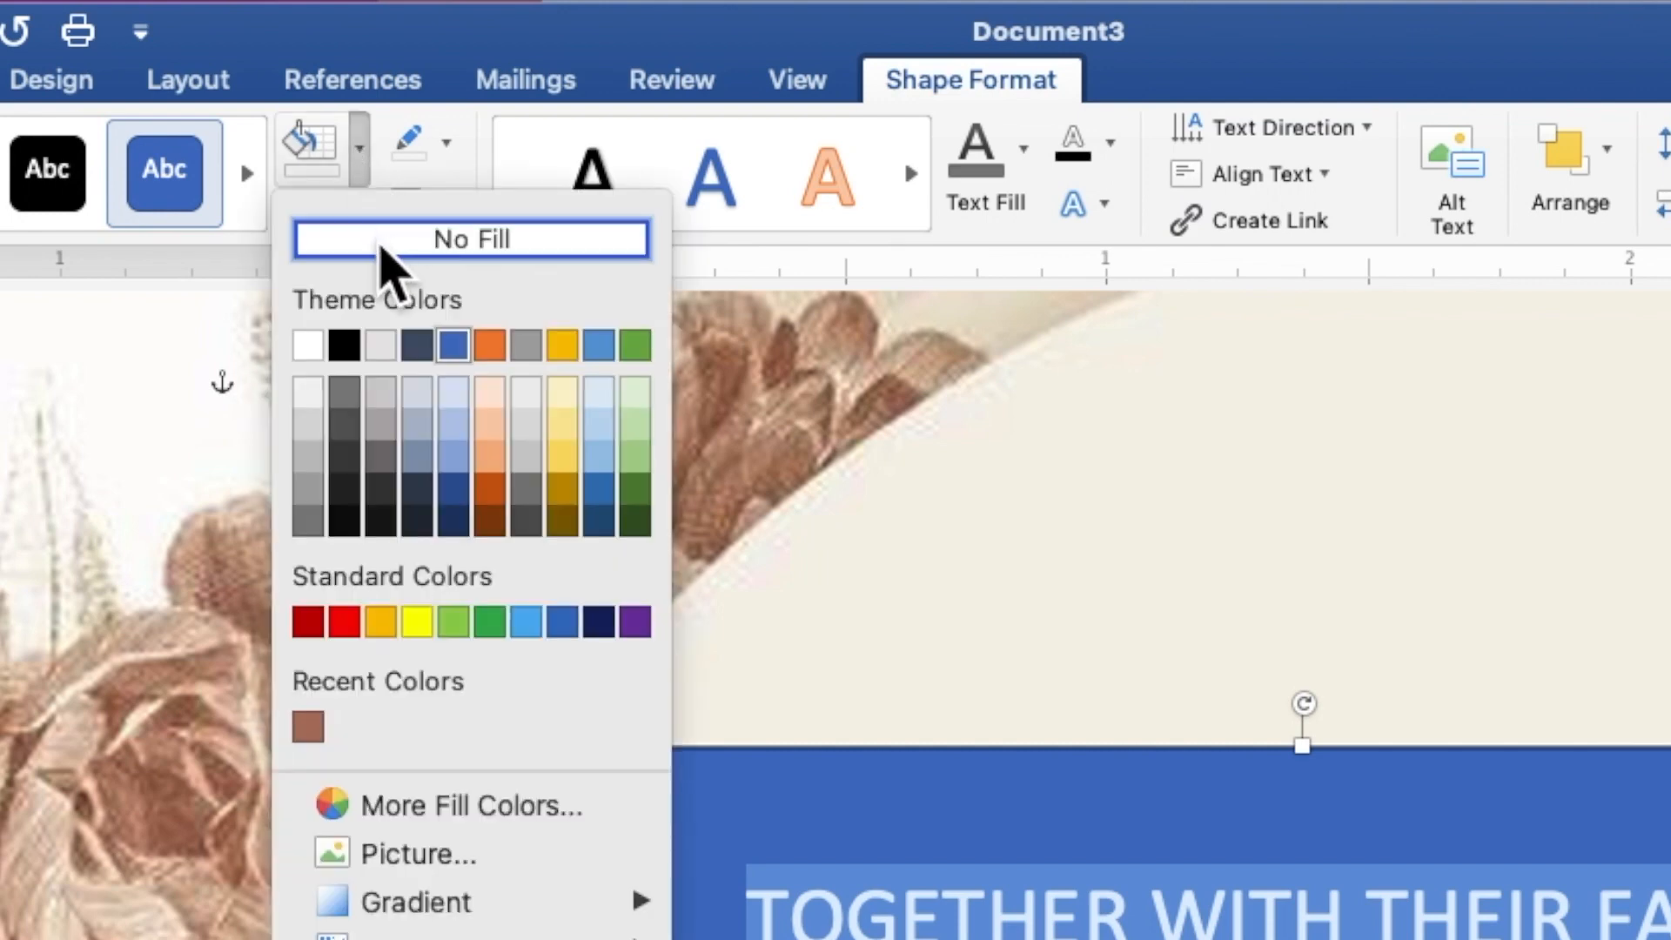
pyautogui.click(383, 246)
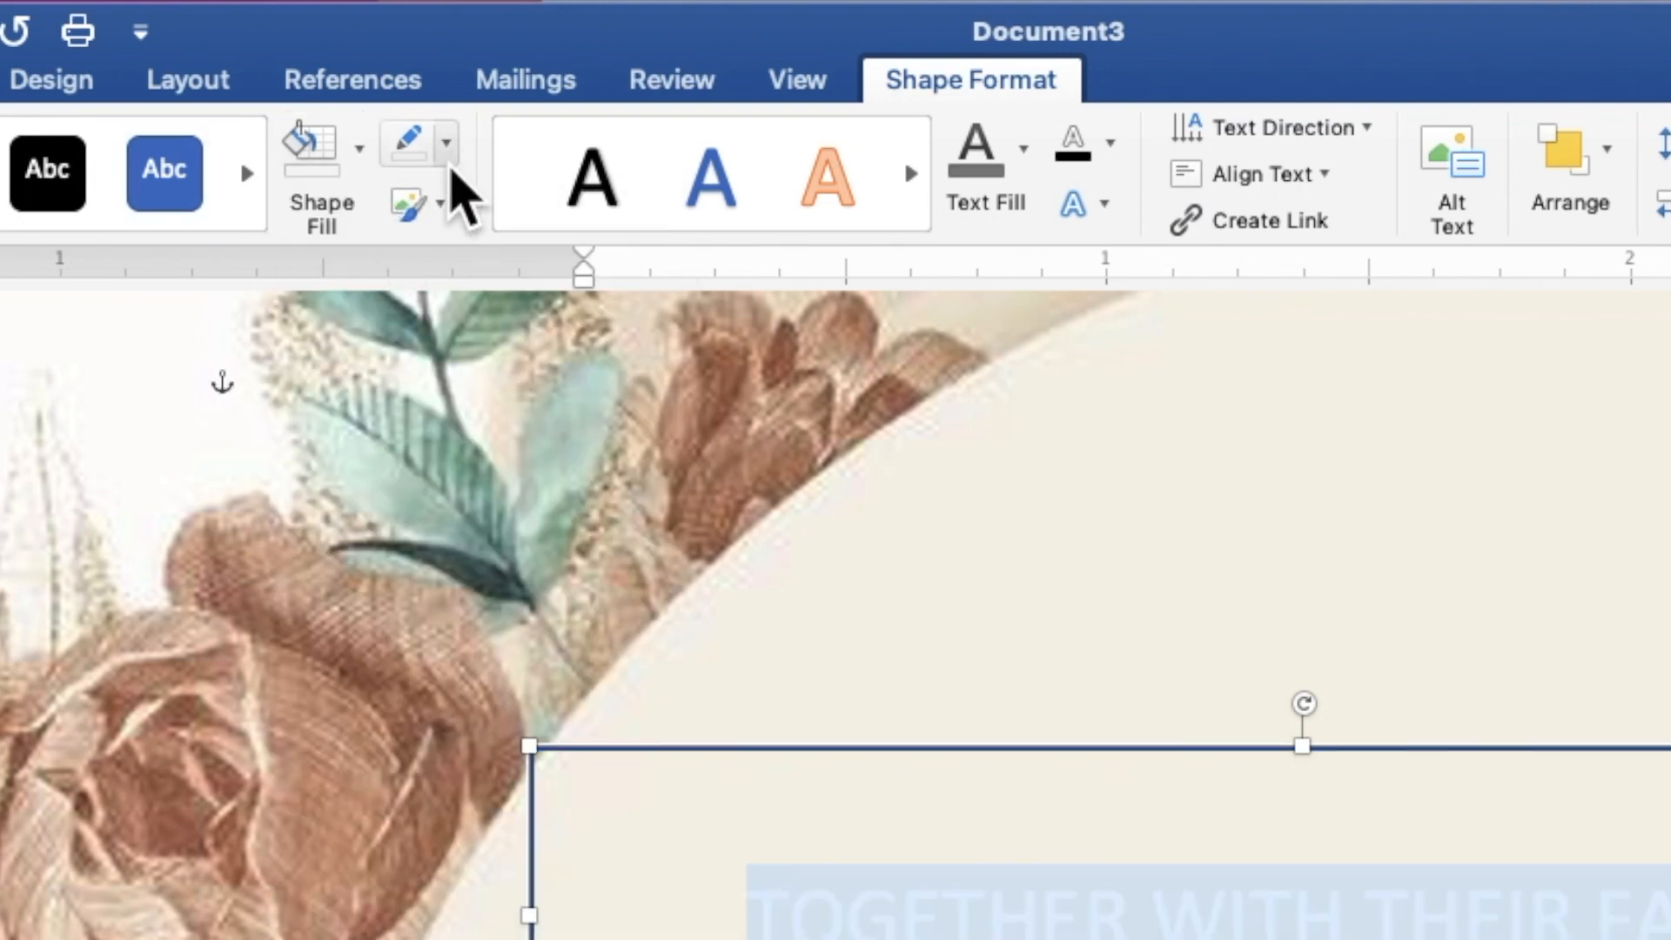
pyautogui.click(448, 141)
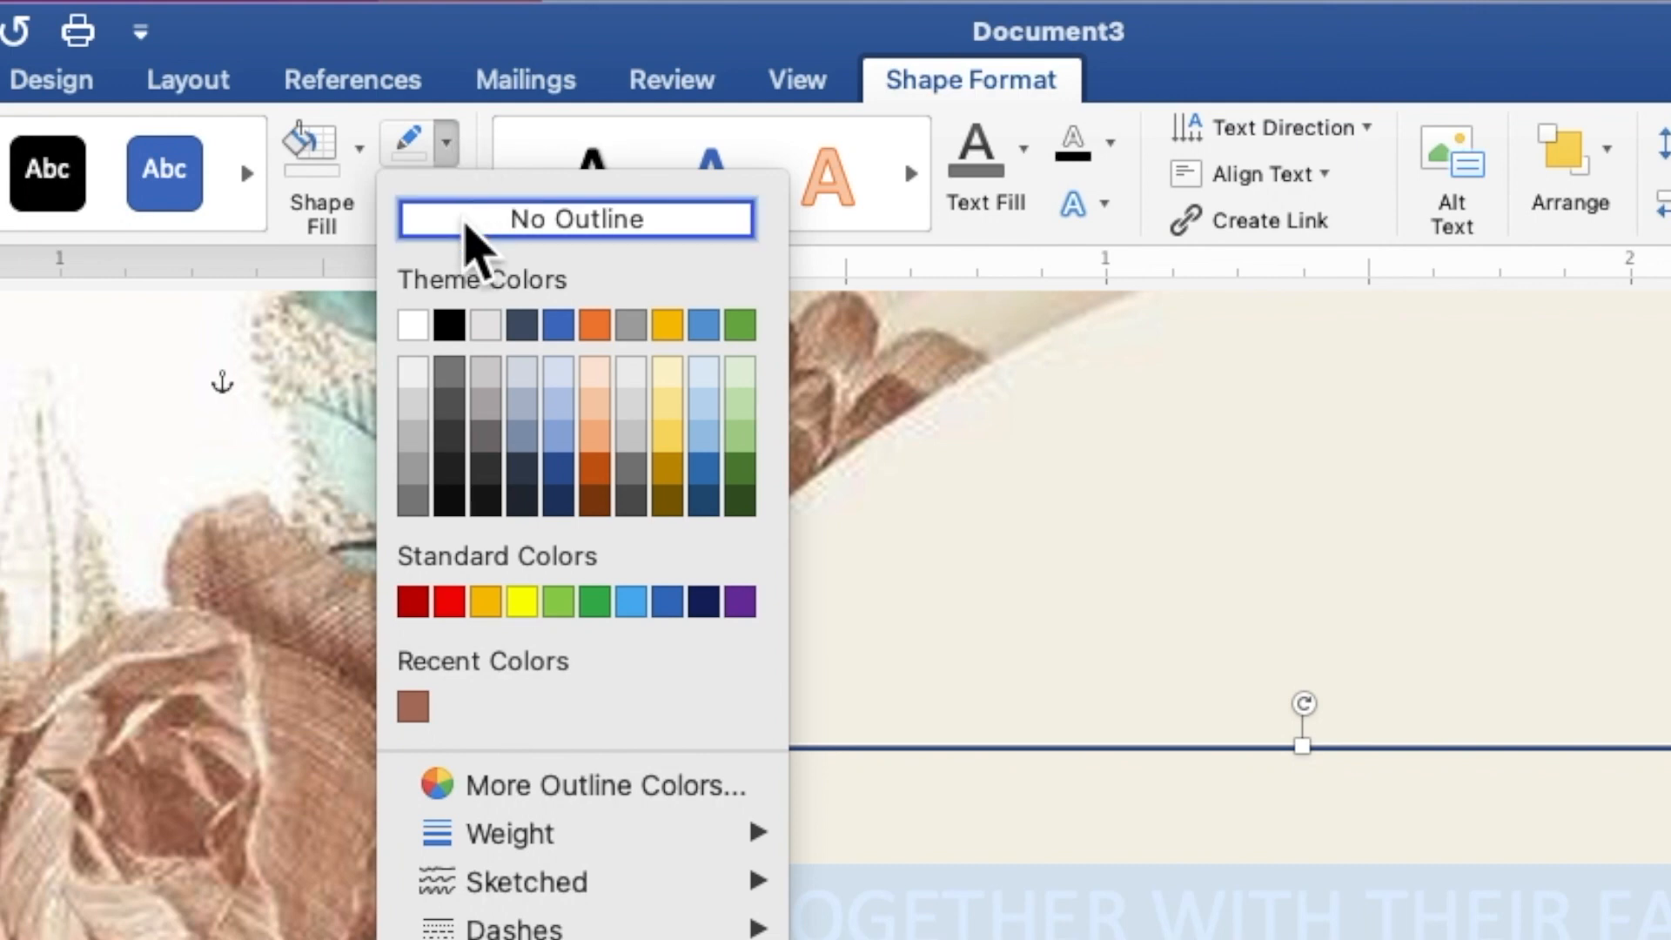
pyautogui.click(466, 224)
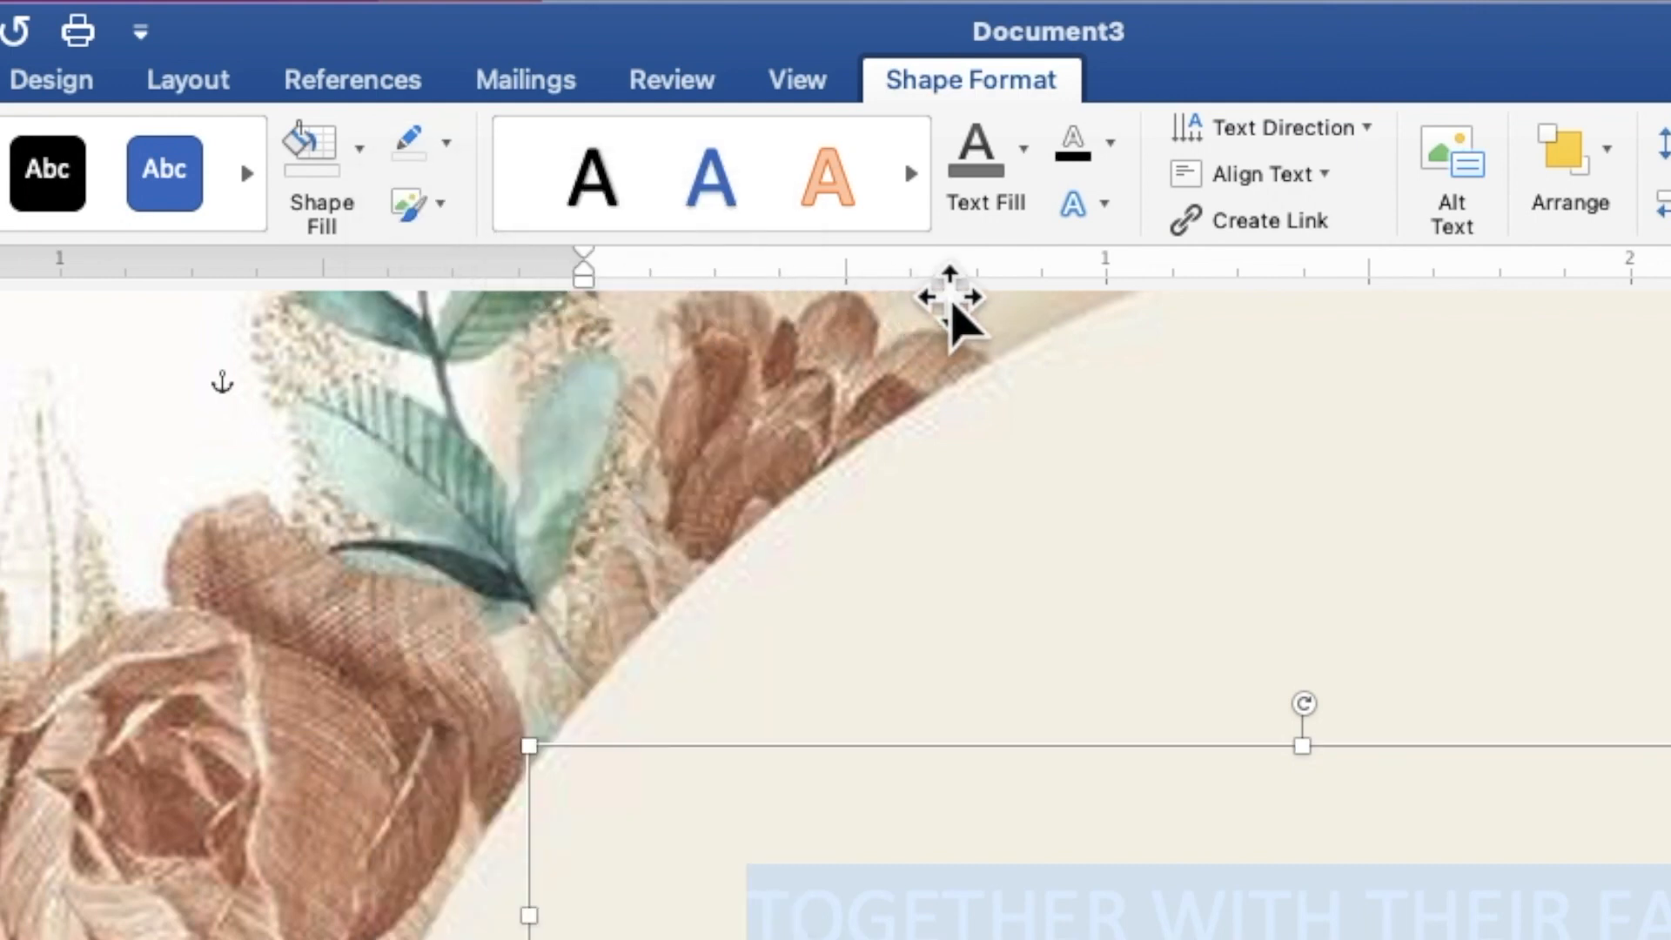
pyautogui.click(1024, 155)
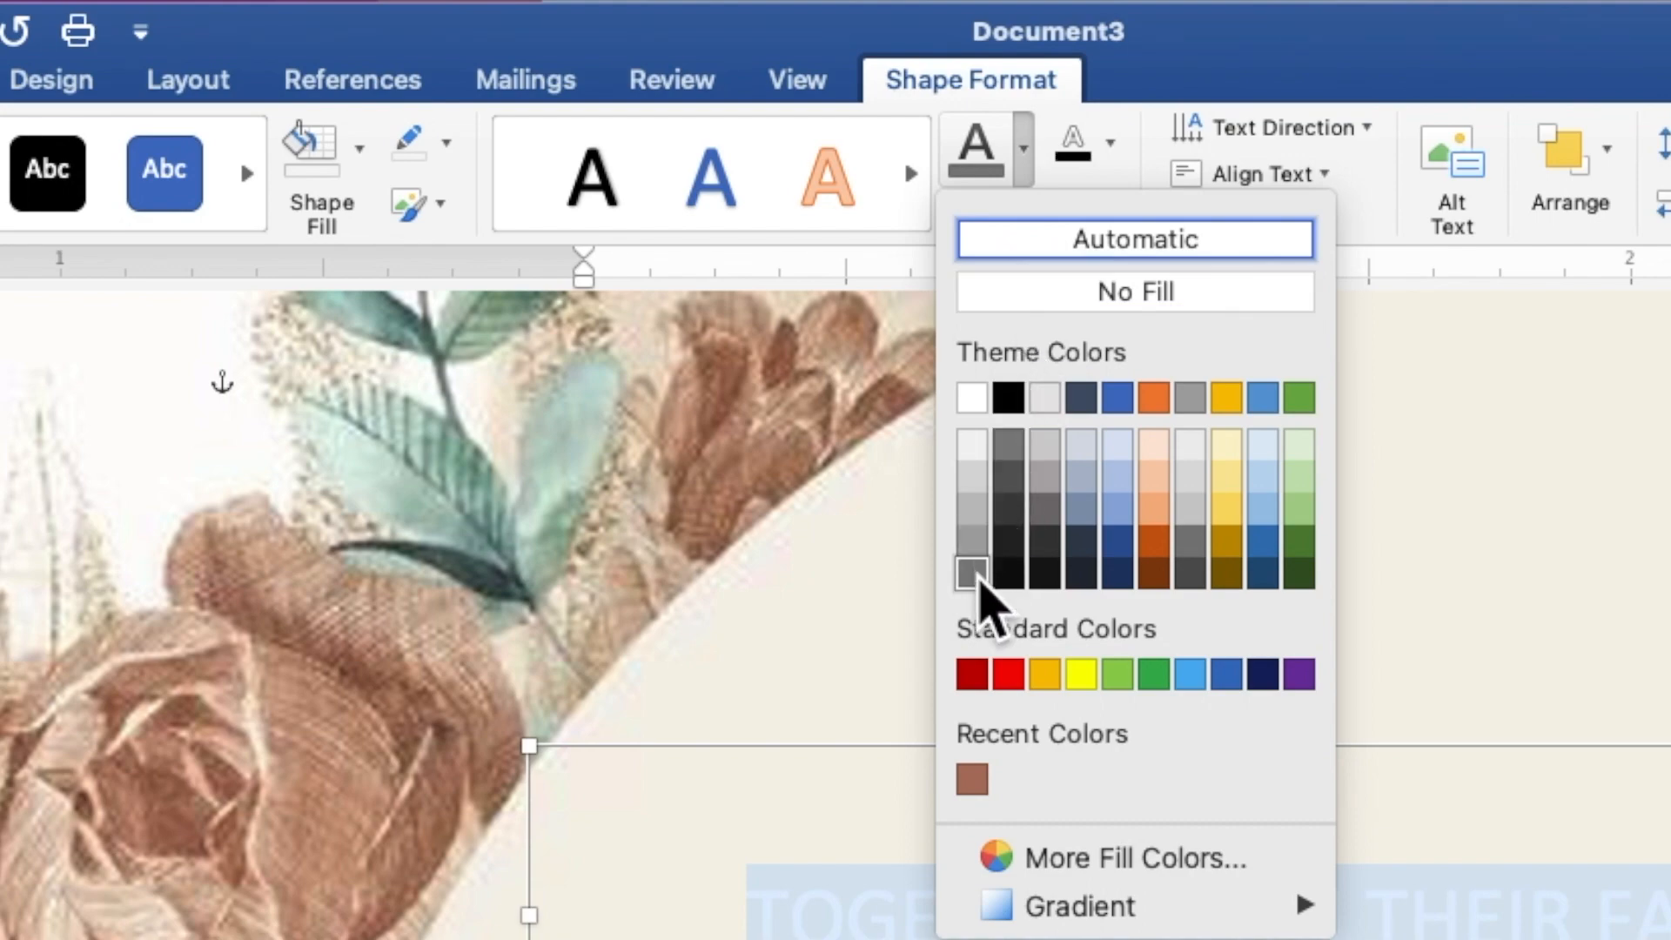
pyautogui.click(979, 582)
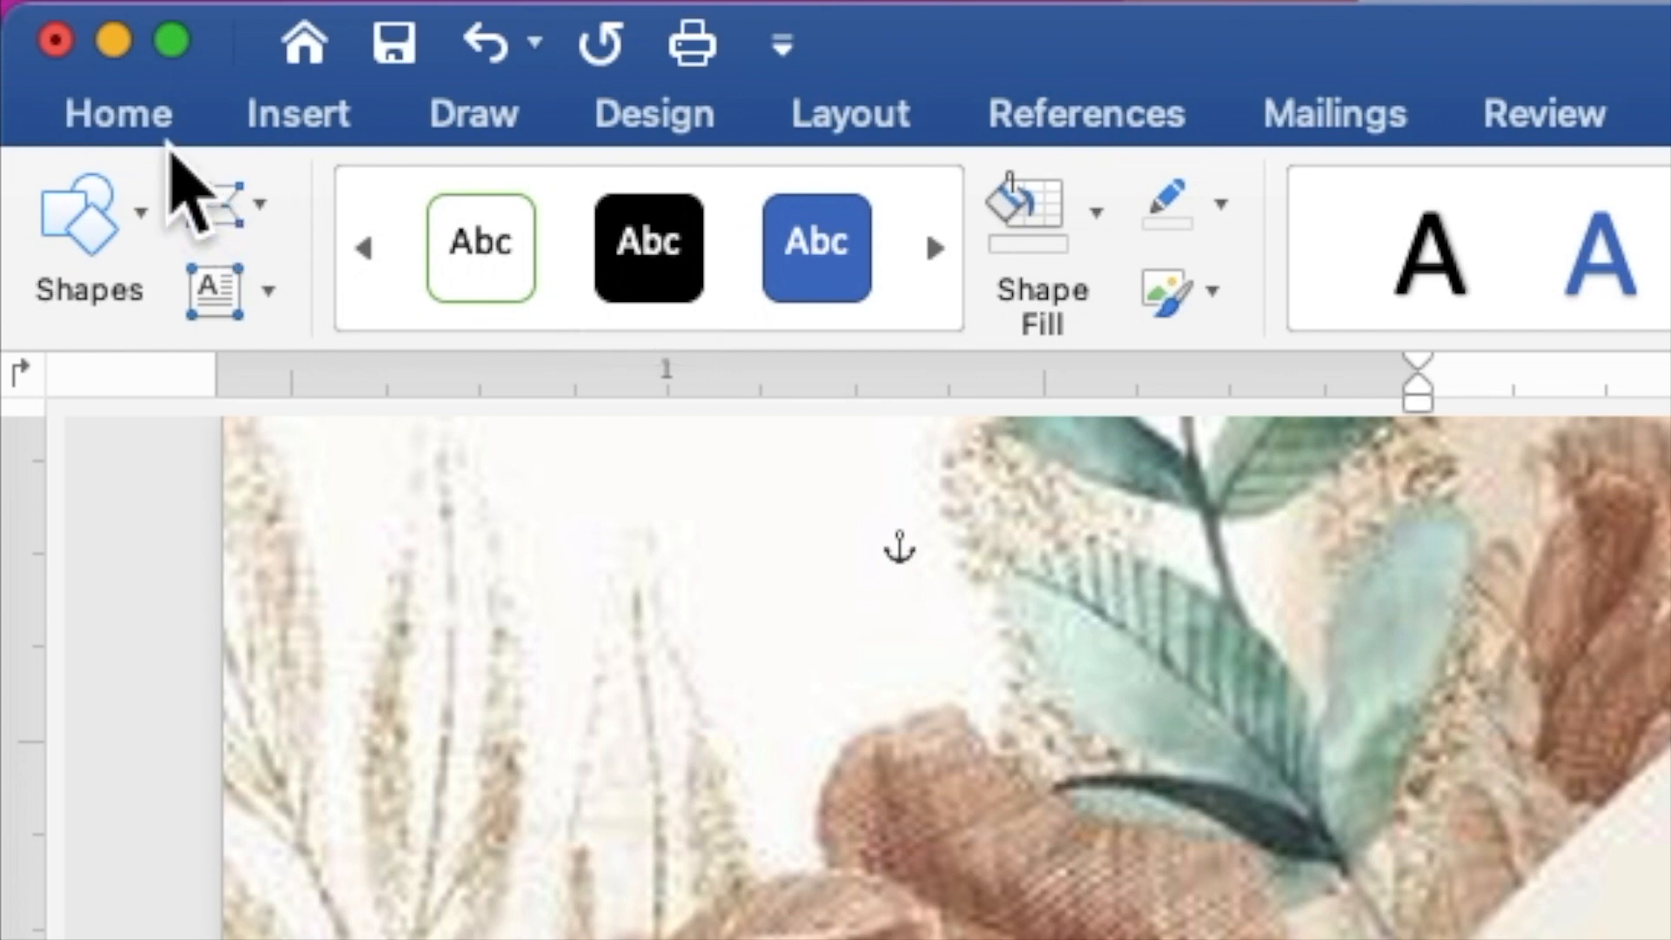
# Format the TOGETHER WITH THEIR FAMILY line as Times New Roman, size 9.
pyautogui.click(116, 118)
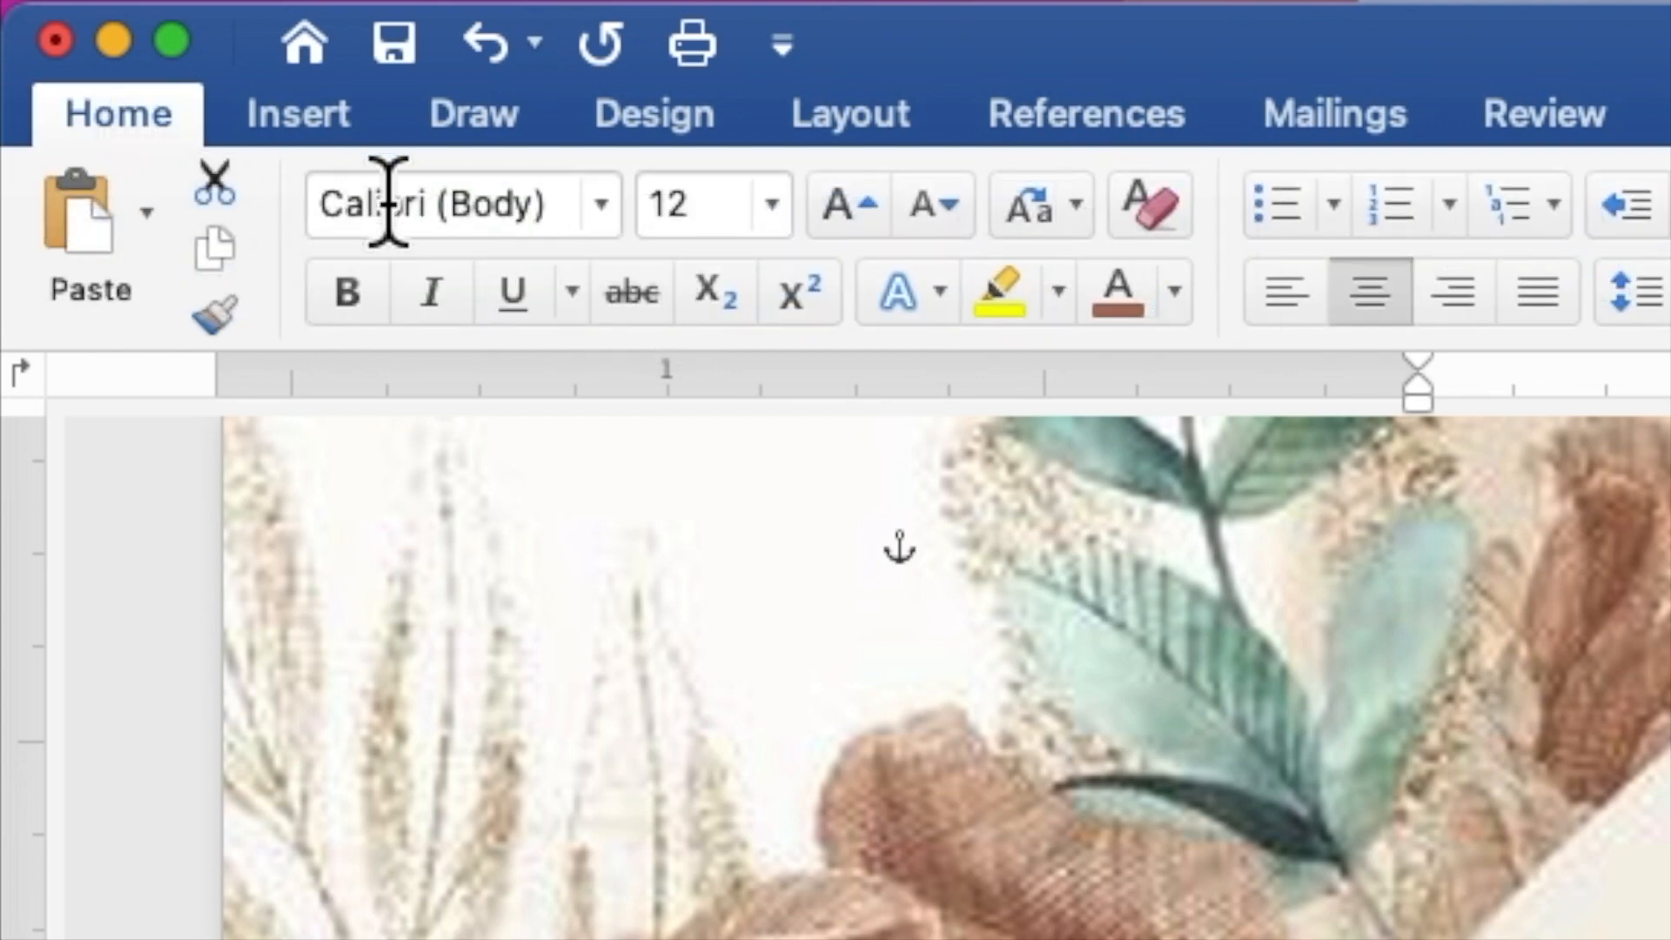
pyautogui.click(602, 207)
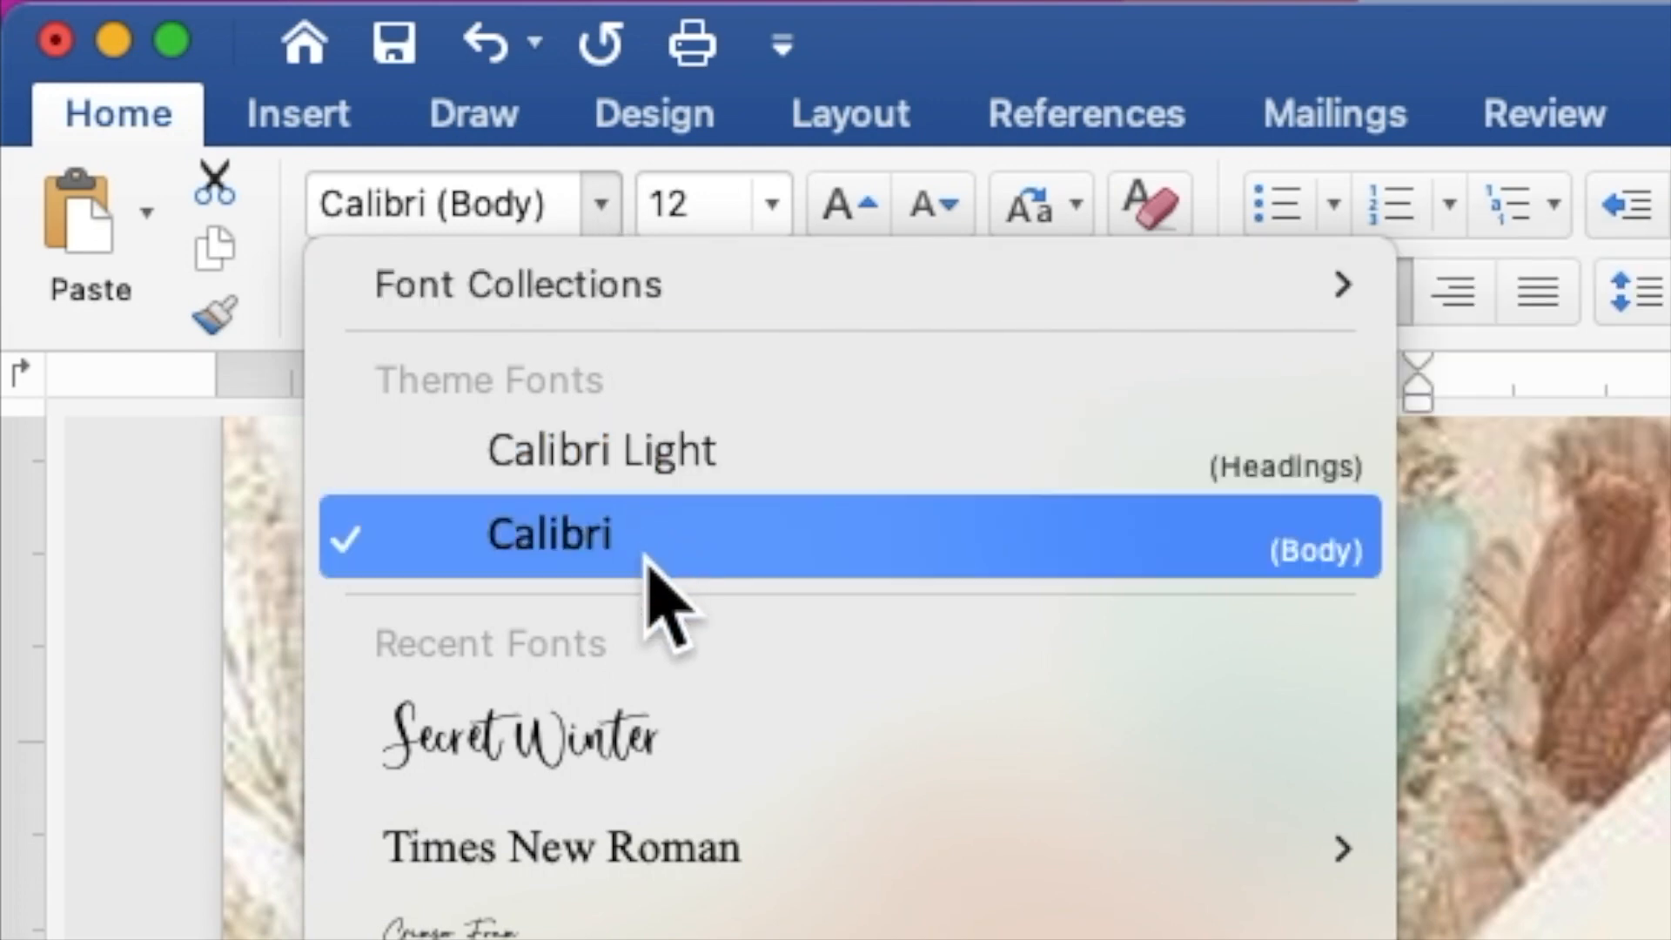
pyautogui.click(651, 851)
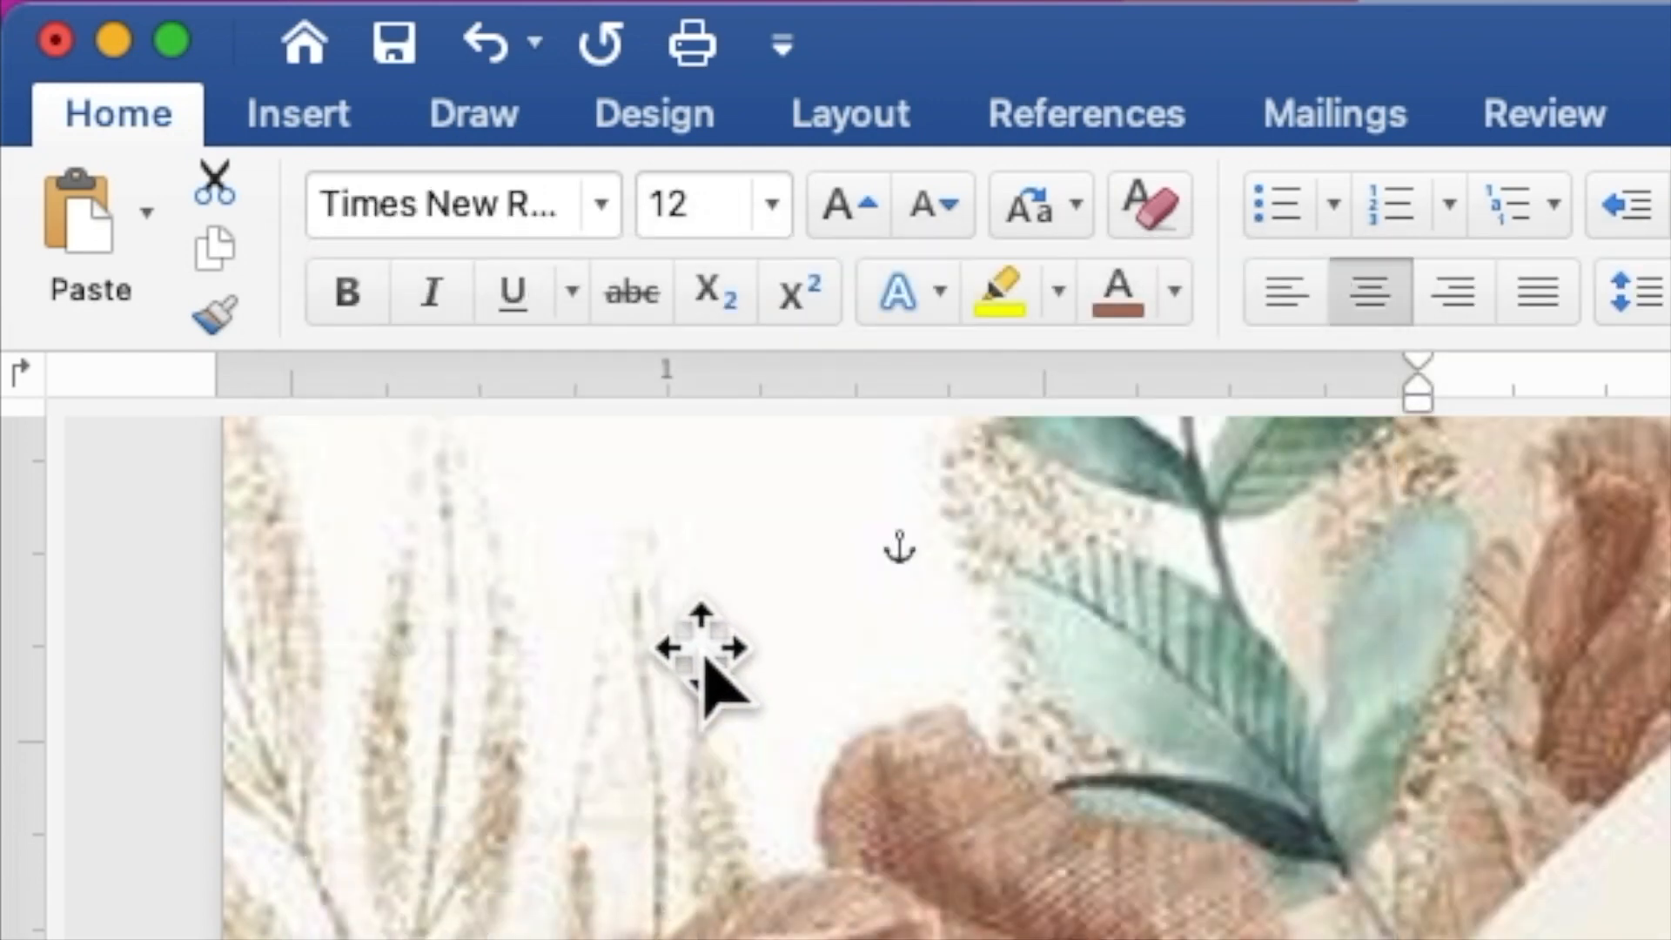
pyautogui.click(664, 198)
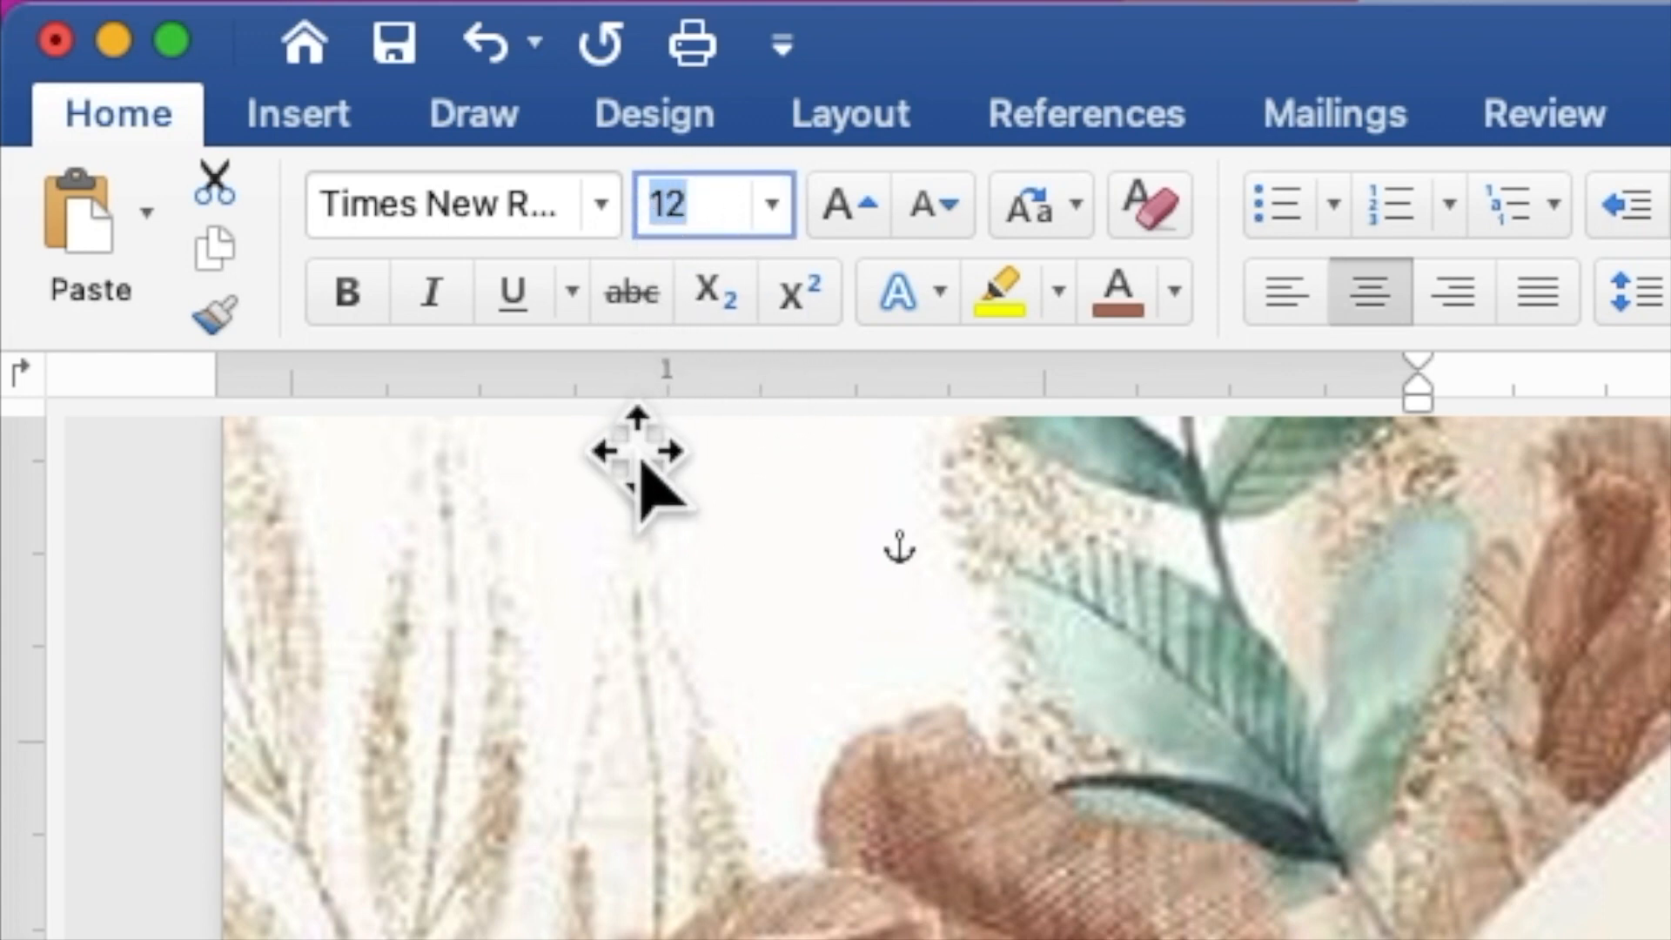
pyautogui.write('9')
pyautogui.press('Return')
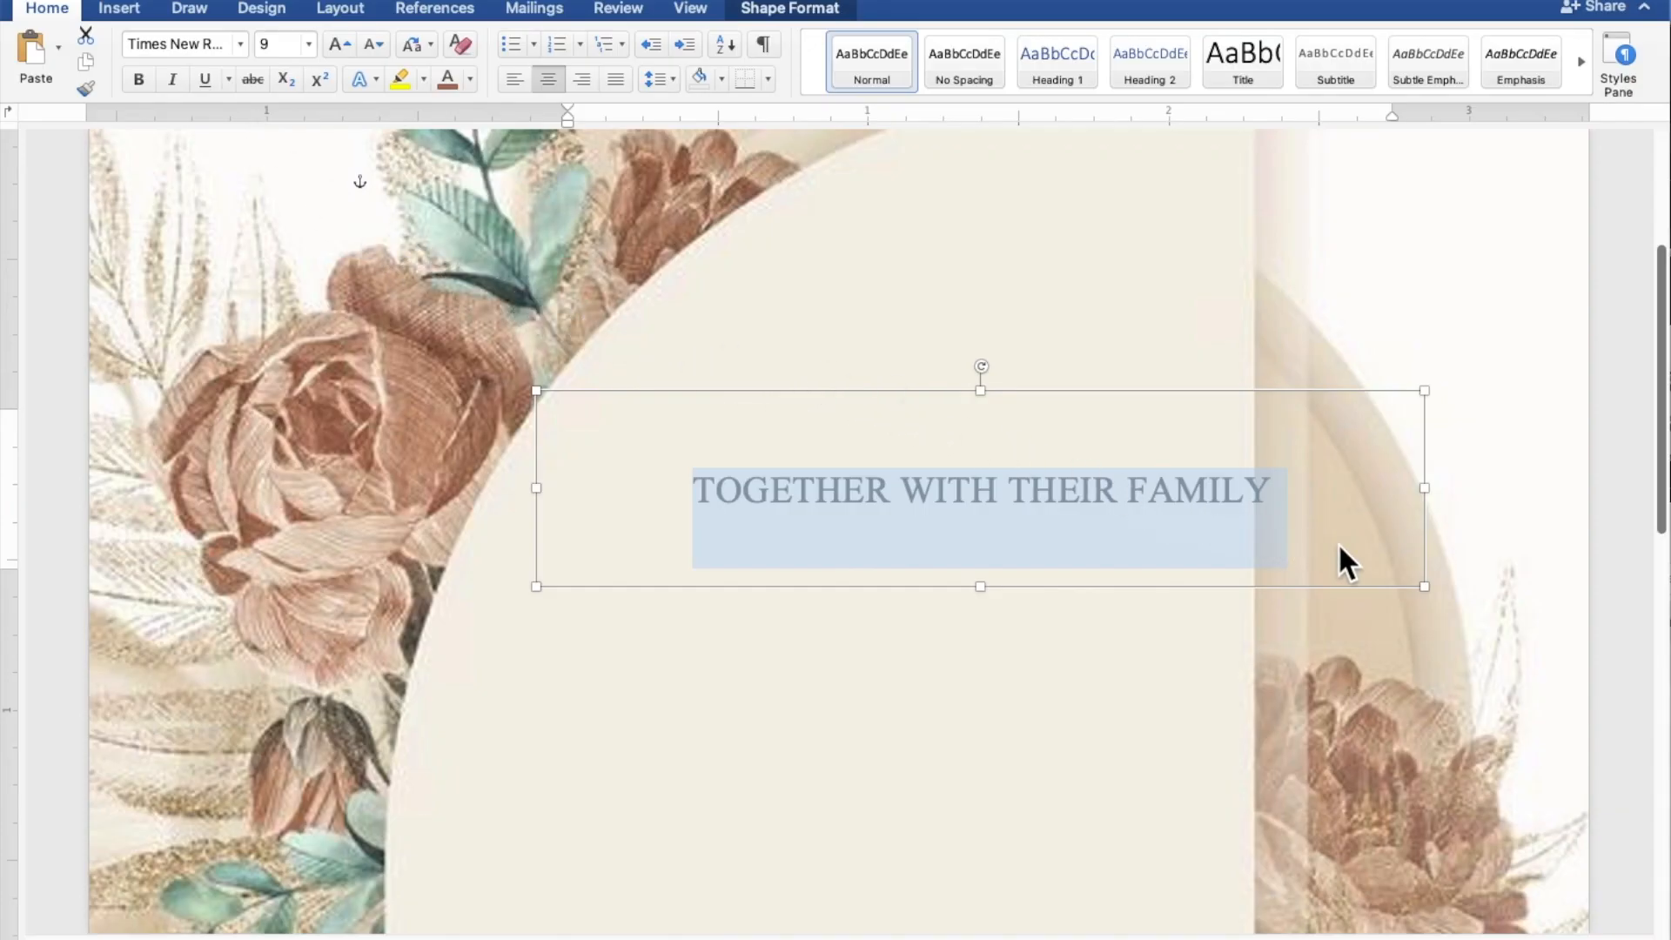
# Shrink the family-line box to fit, then paste a duplicate just below it.
pyautogui.moveTo(1429, 588); pyautogui.dragTo(1242, 488)
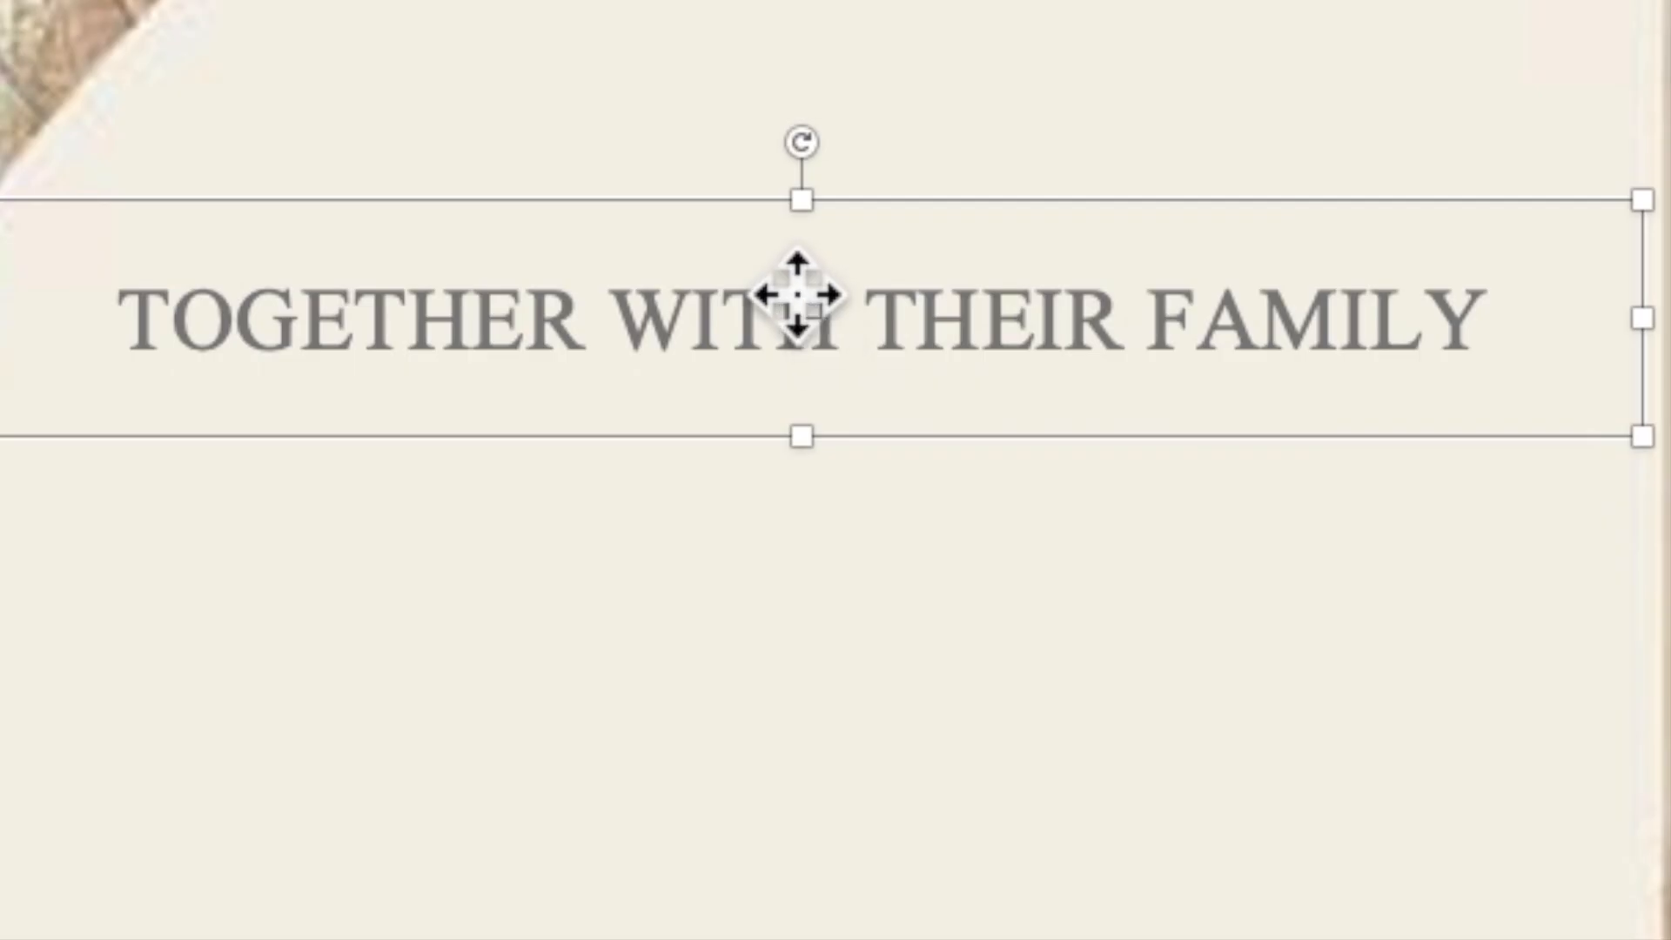
pyautogui.rightClick(890, 430)
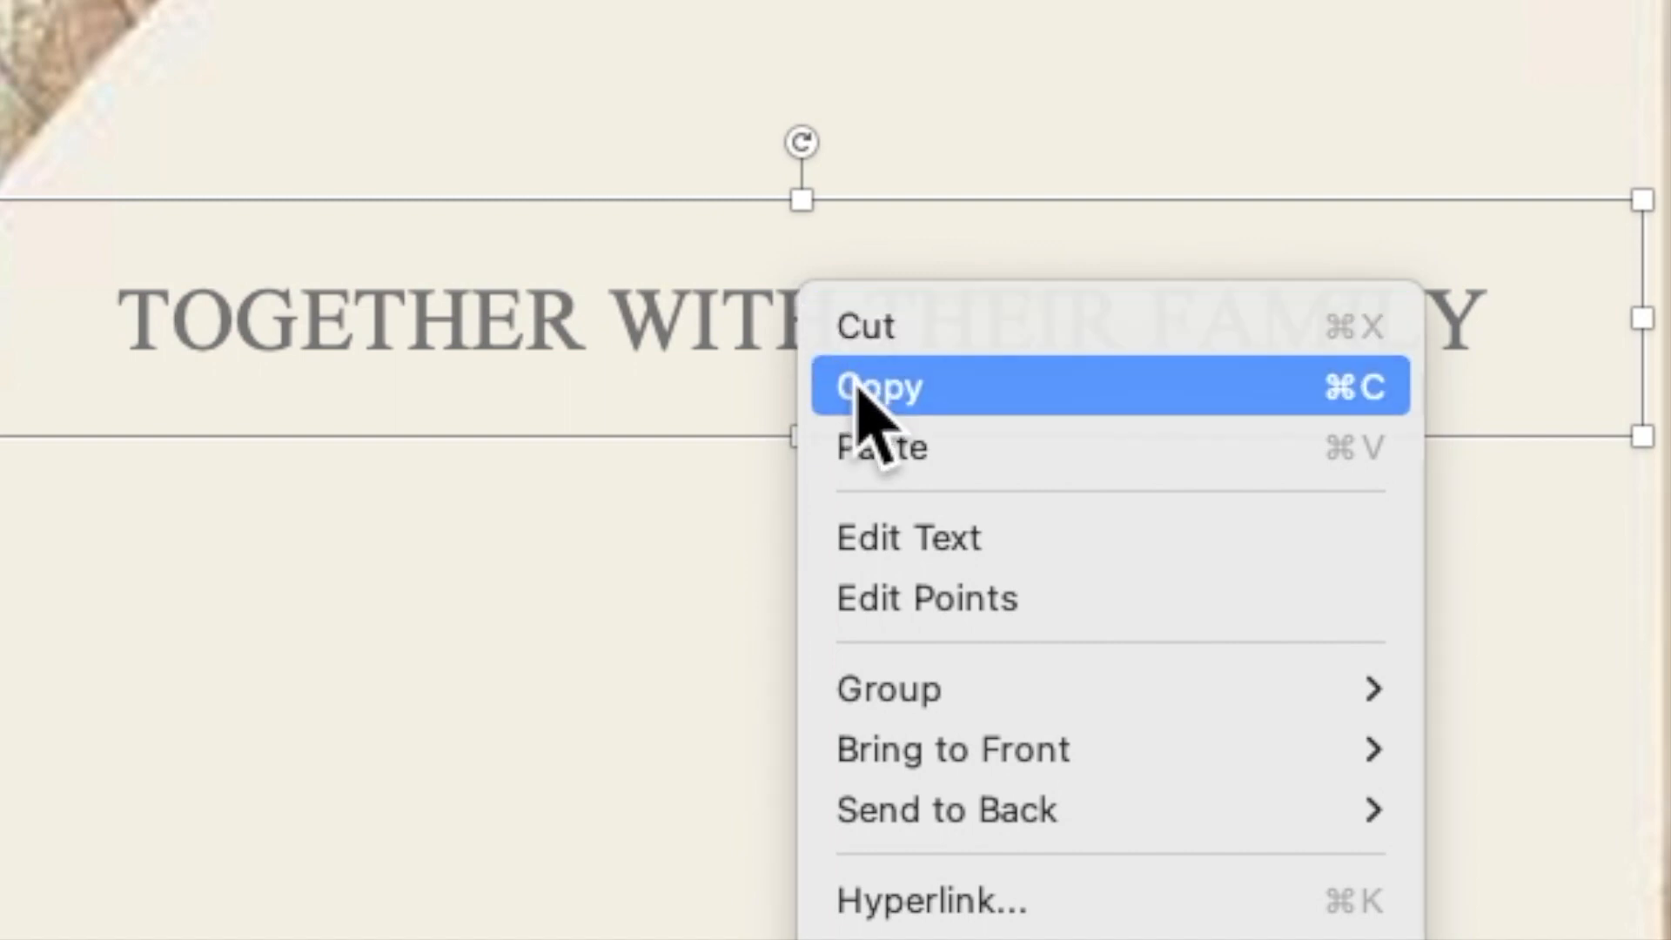
pyautogui.click(859, 389)
pyautogui.rightClick(777, 334)
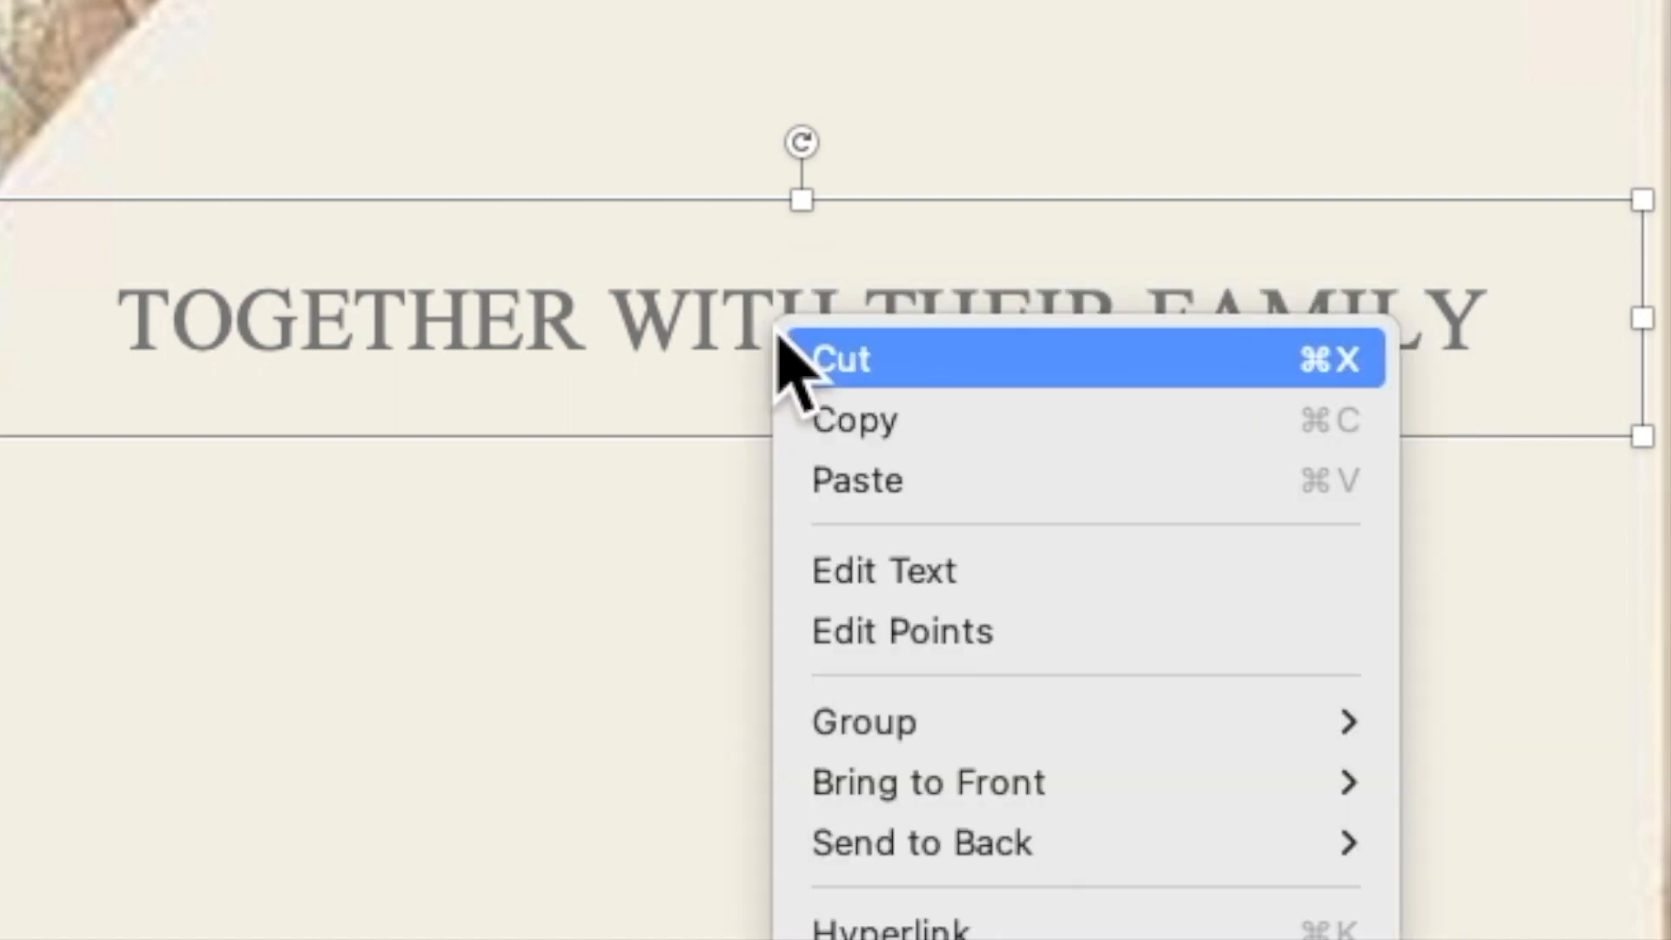
pyautogui.click(842, 480)
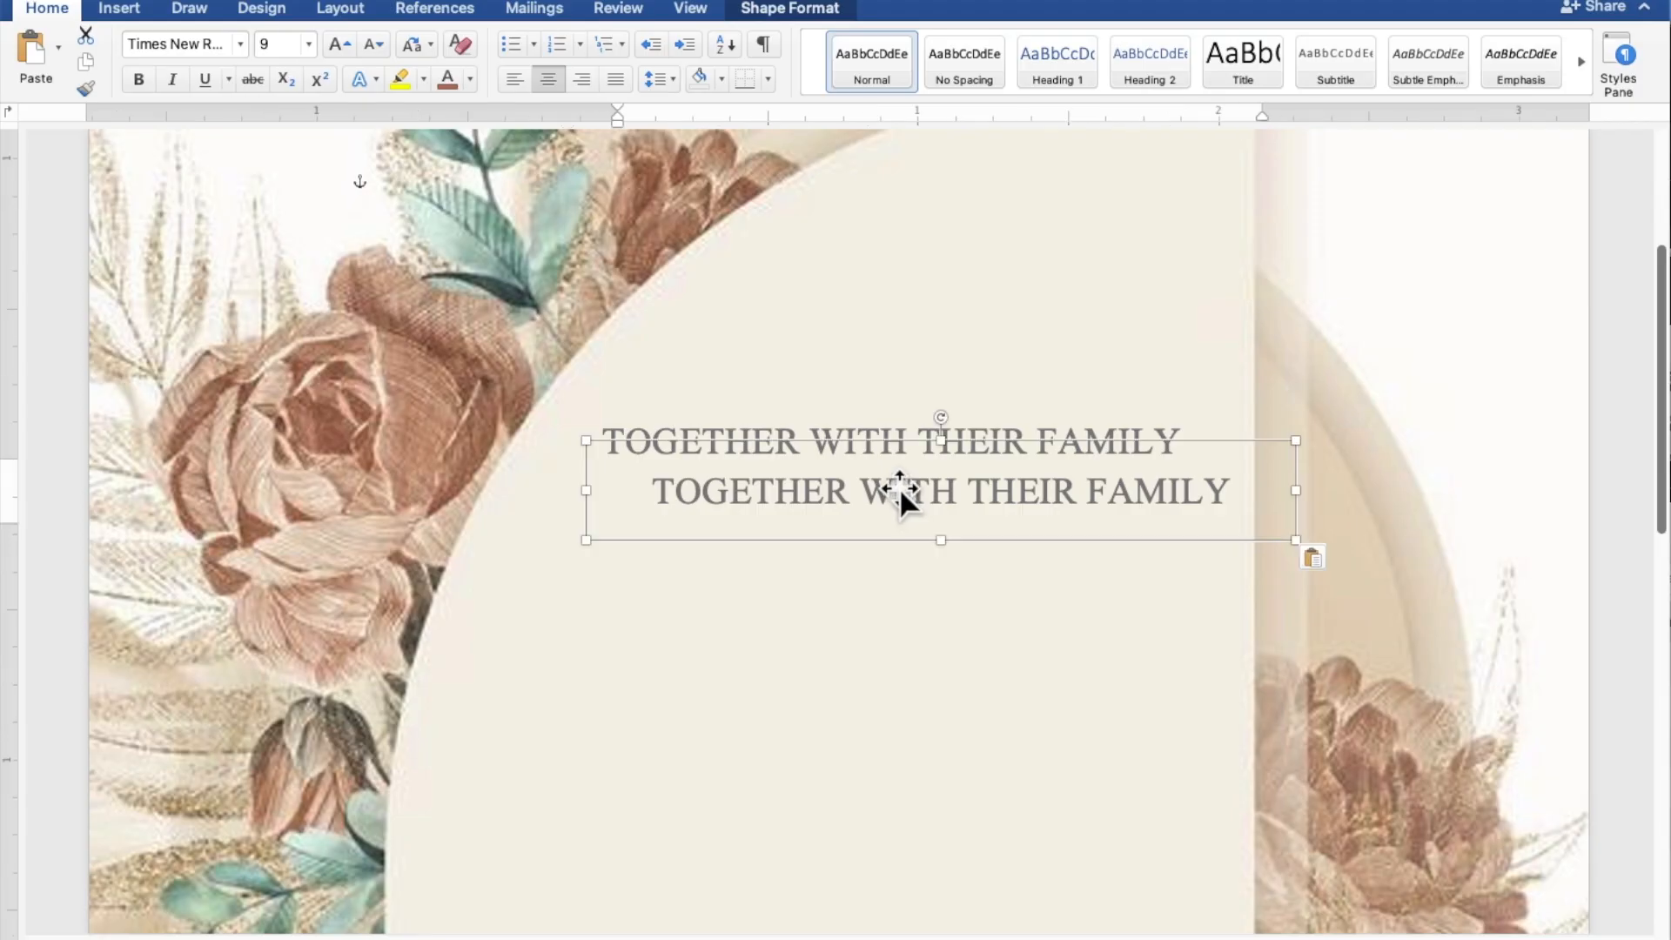
pyautogui.moveTo(840, 483); pyautogui.dragTo(733, 541)
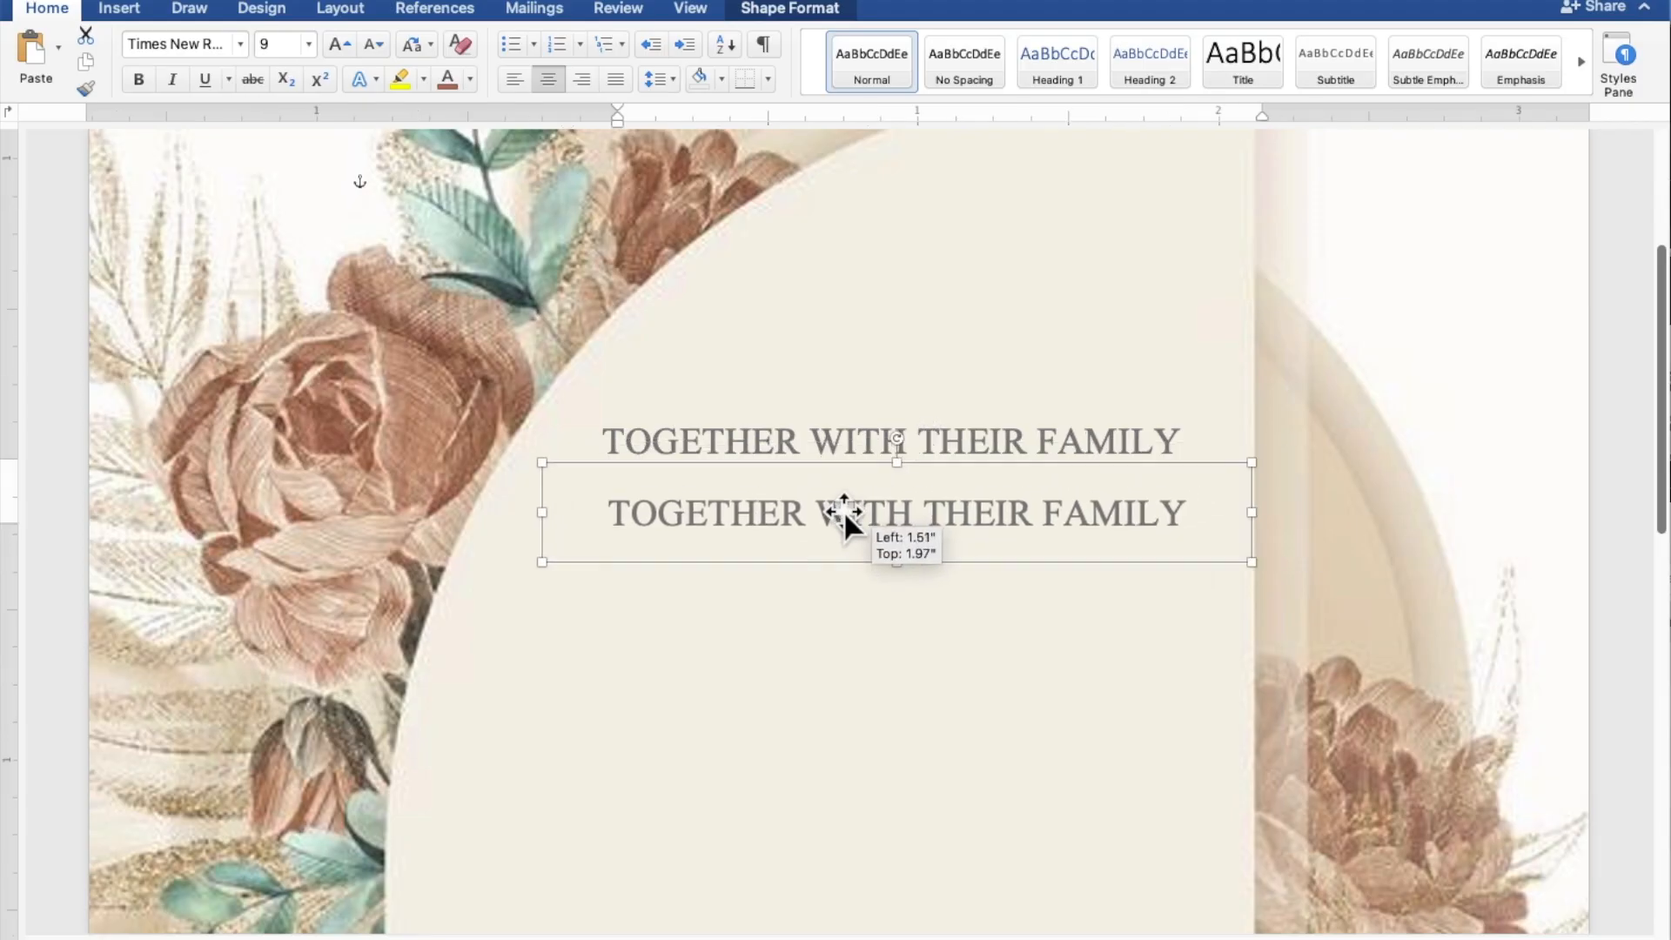
pyautogui.moveTo(843, 512); pyautogui.dragTo(826, 517)
# Make the duplicate text box much taller and extend it further left.
pyautogui.scroll(-3, 826, 517)
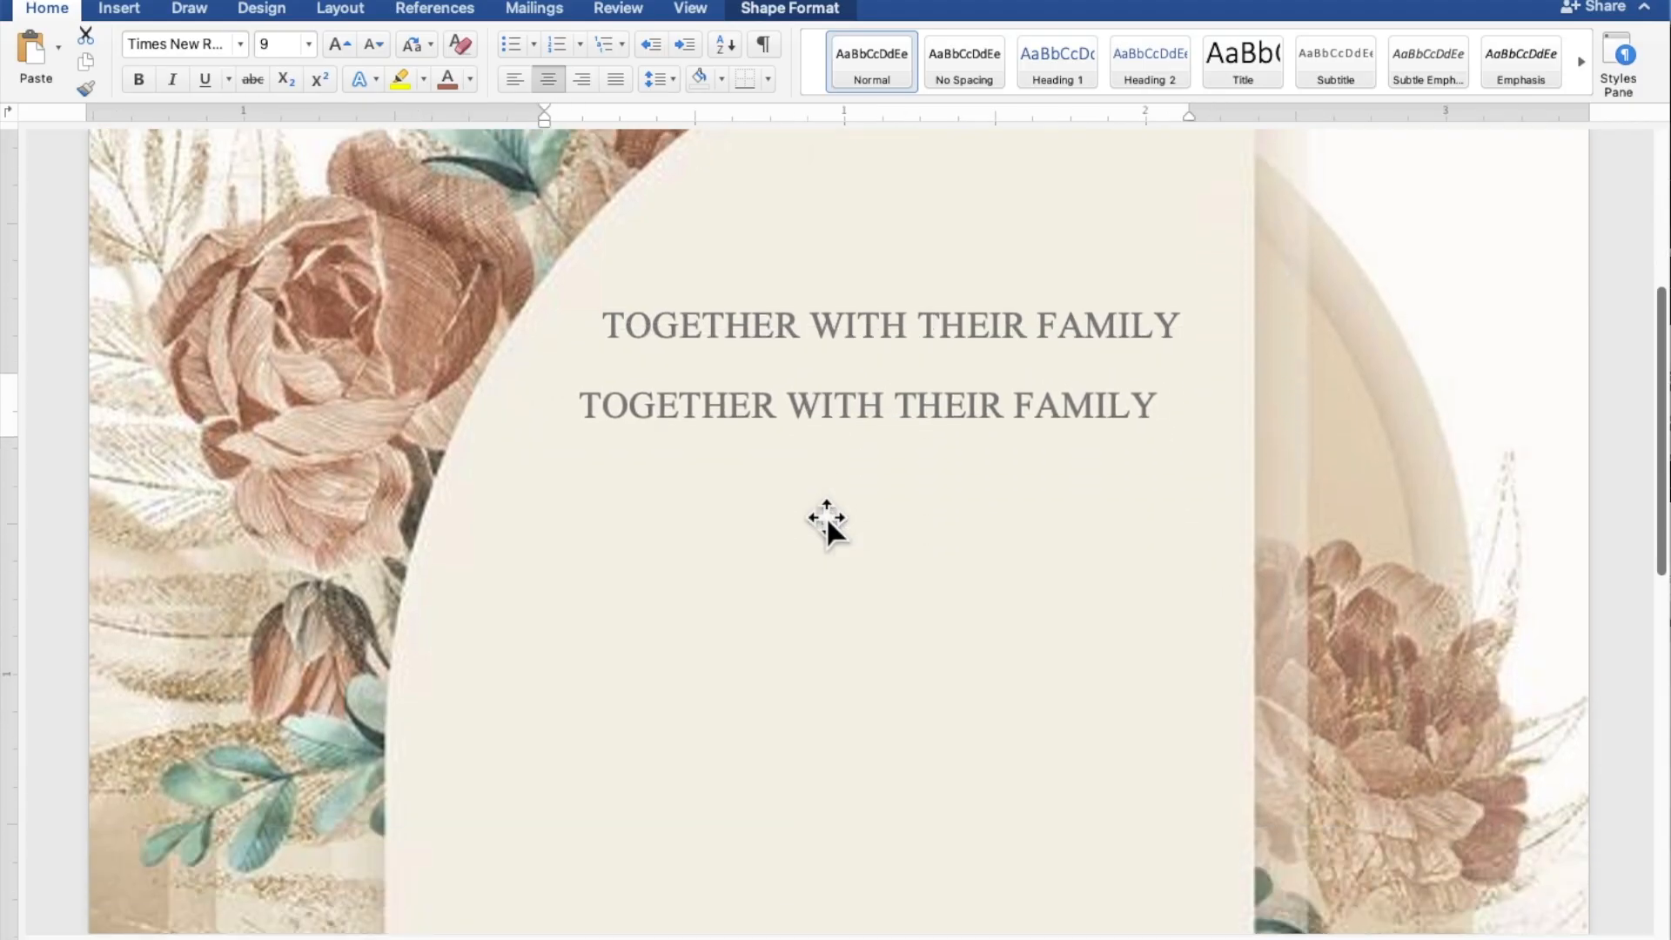
pyautogui.scroll(-5, 827, 515)
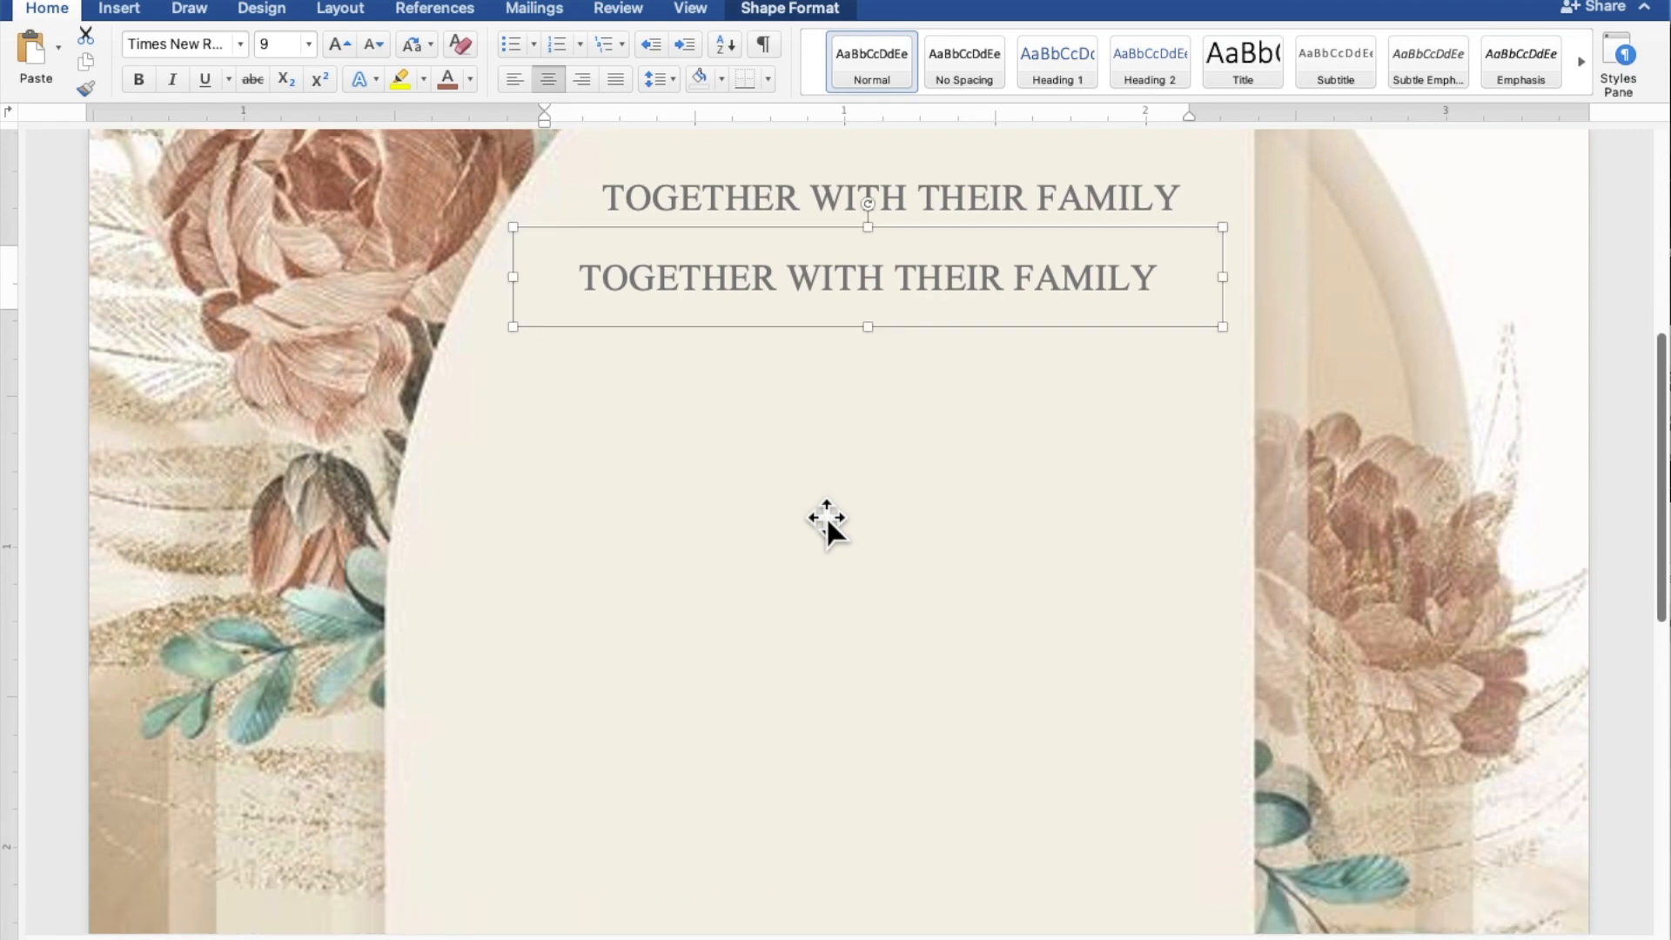
pyautogui.moveTo(867, 333); pyautogui.dragTo(870, 801)
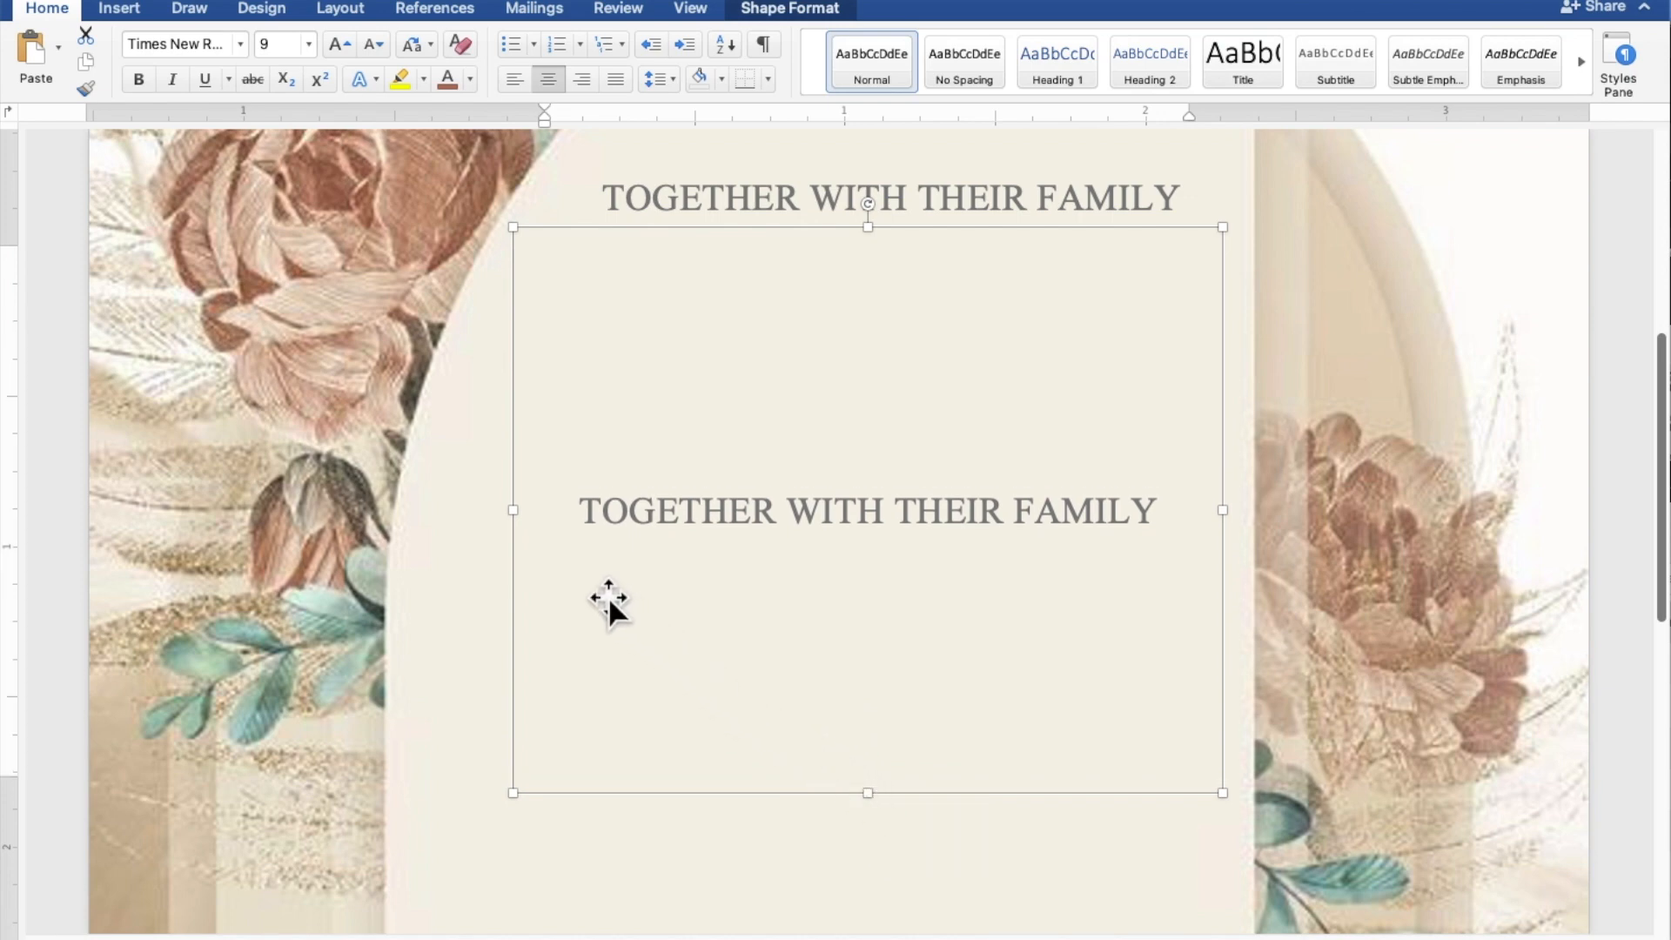
pyautogui.moveTo(513, 510); pyautogui.dragTo(402, 504)
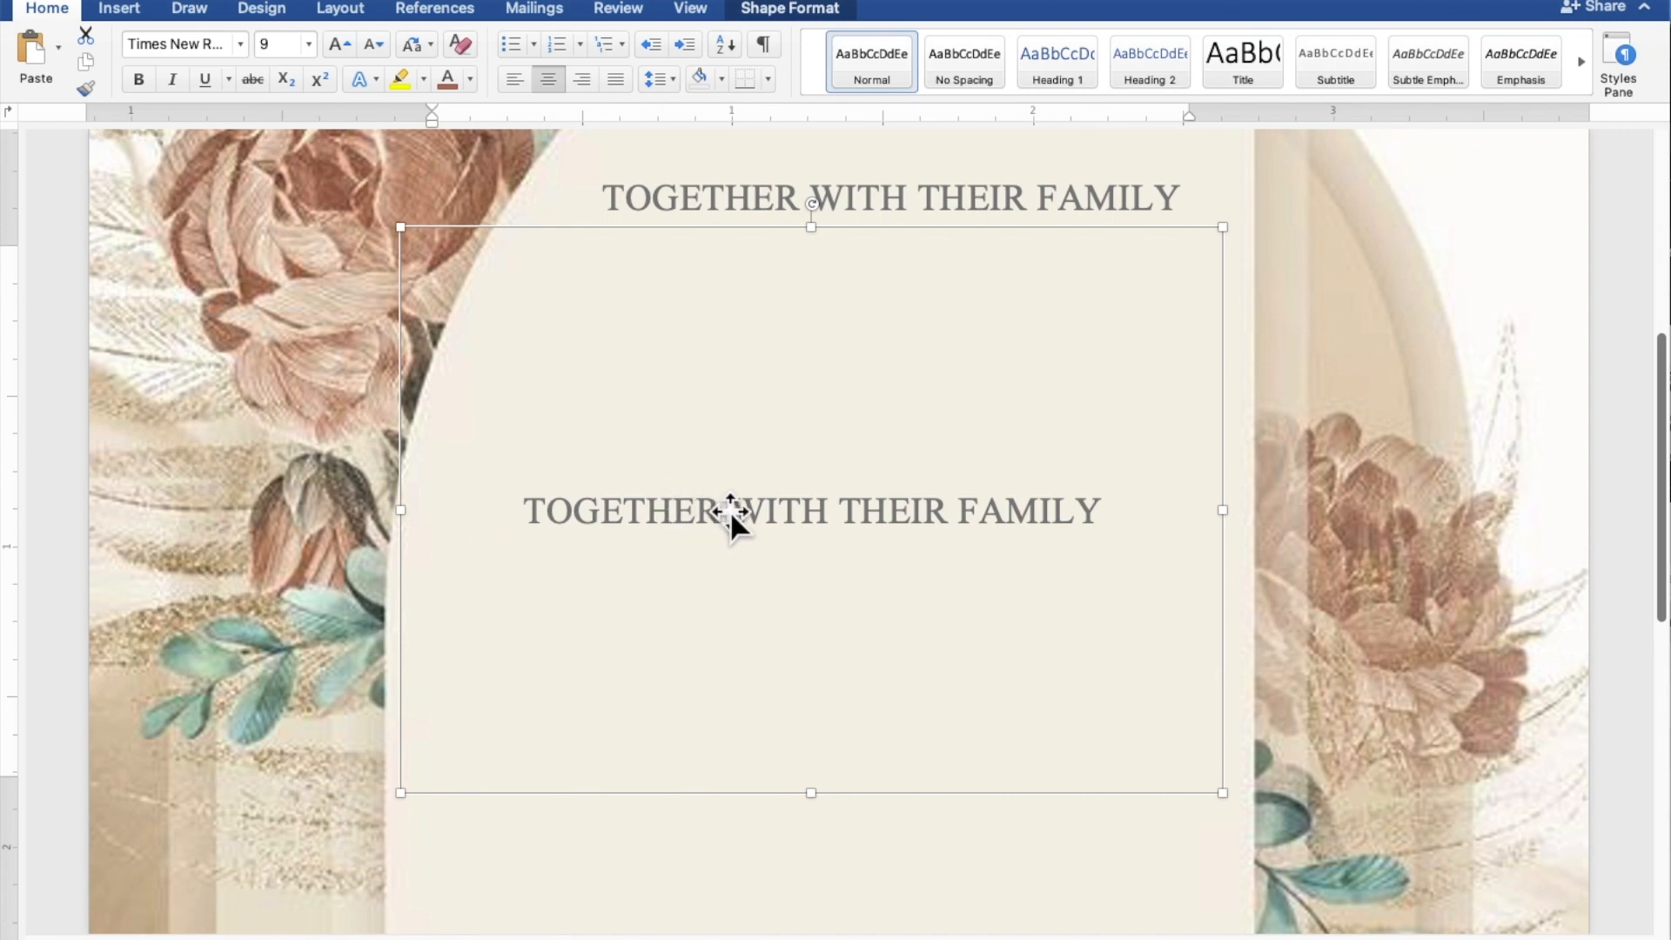
# Replace the duplicate's text with the groom's name, 'AND', and the bride's name on separate lines.
pyautogui.moveTo(528, 510); pyautogui.dragTo(1024, 509)
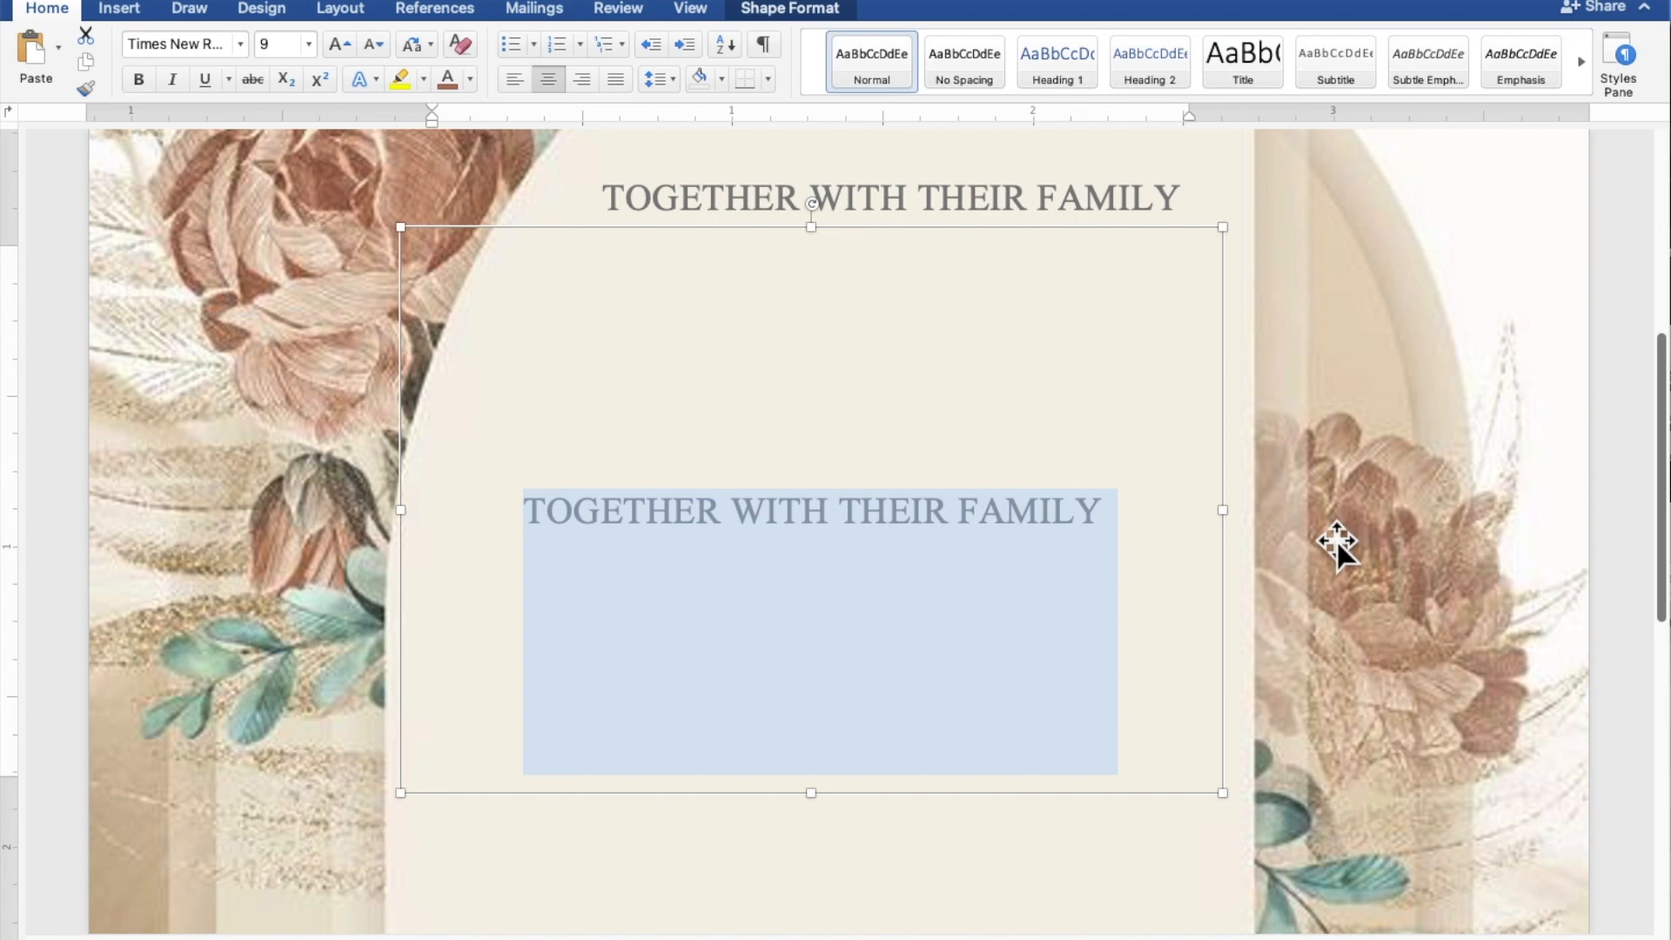
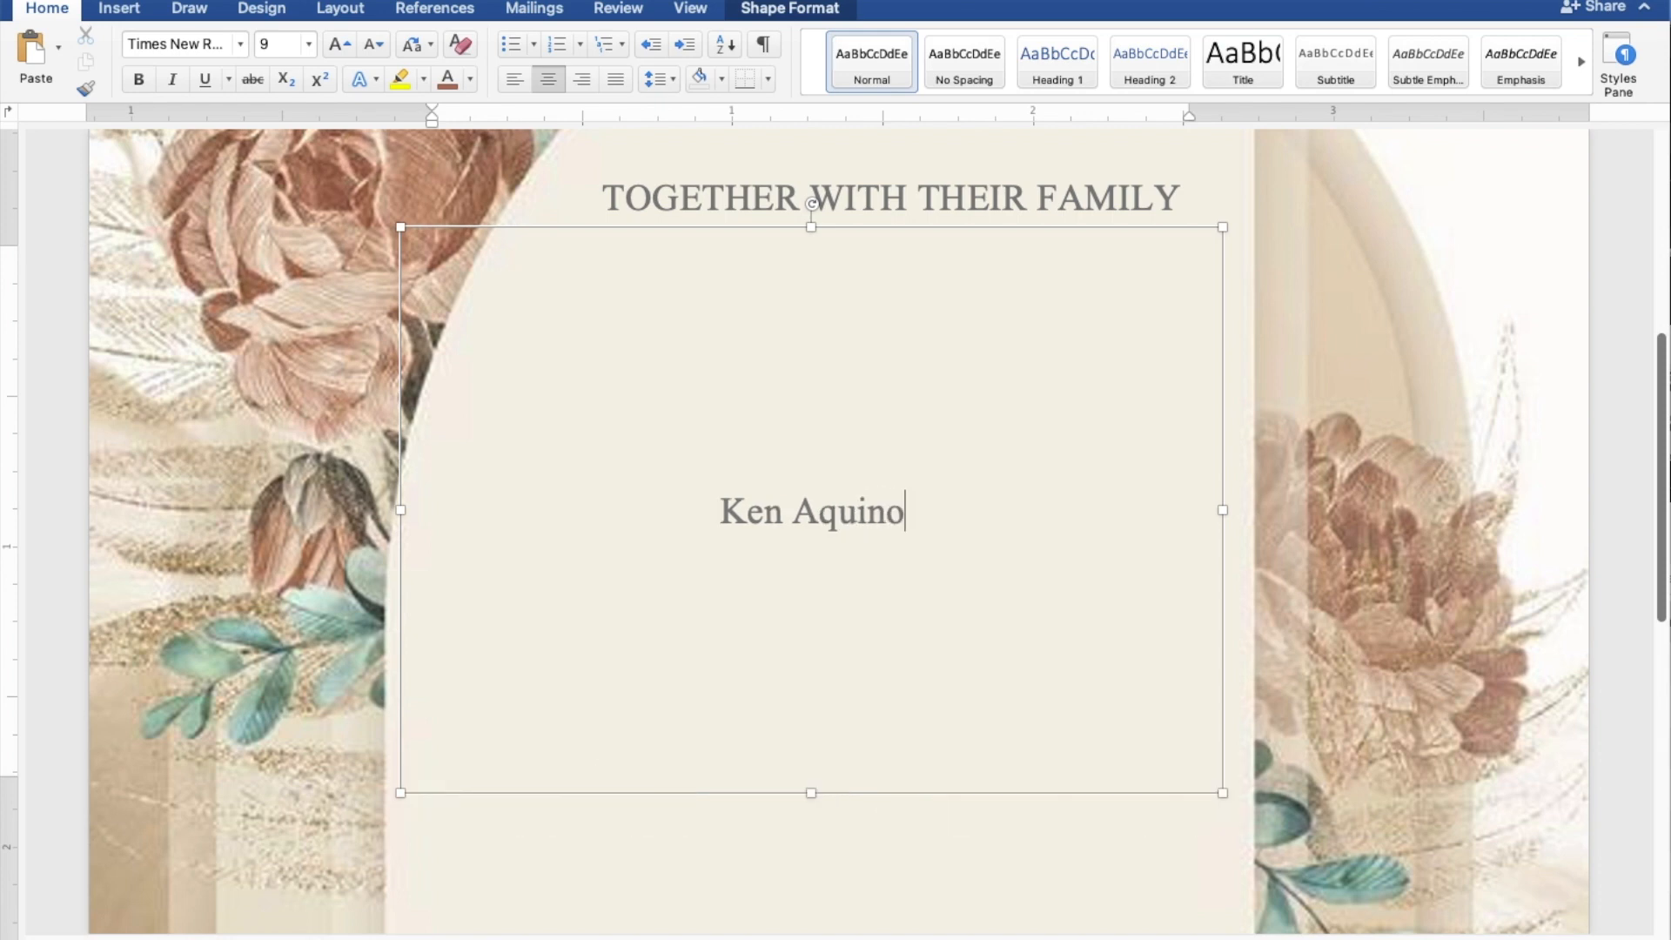
pyautogui.press('Return')
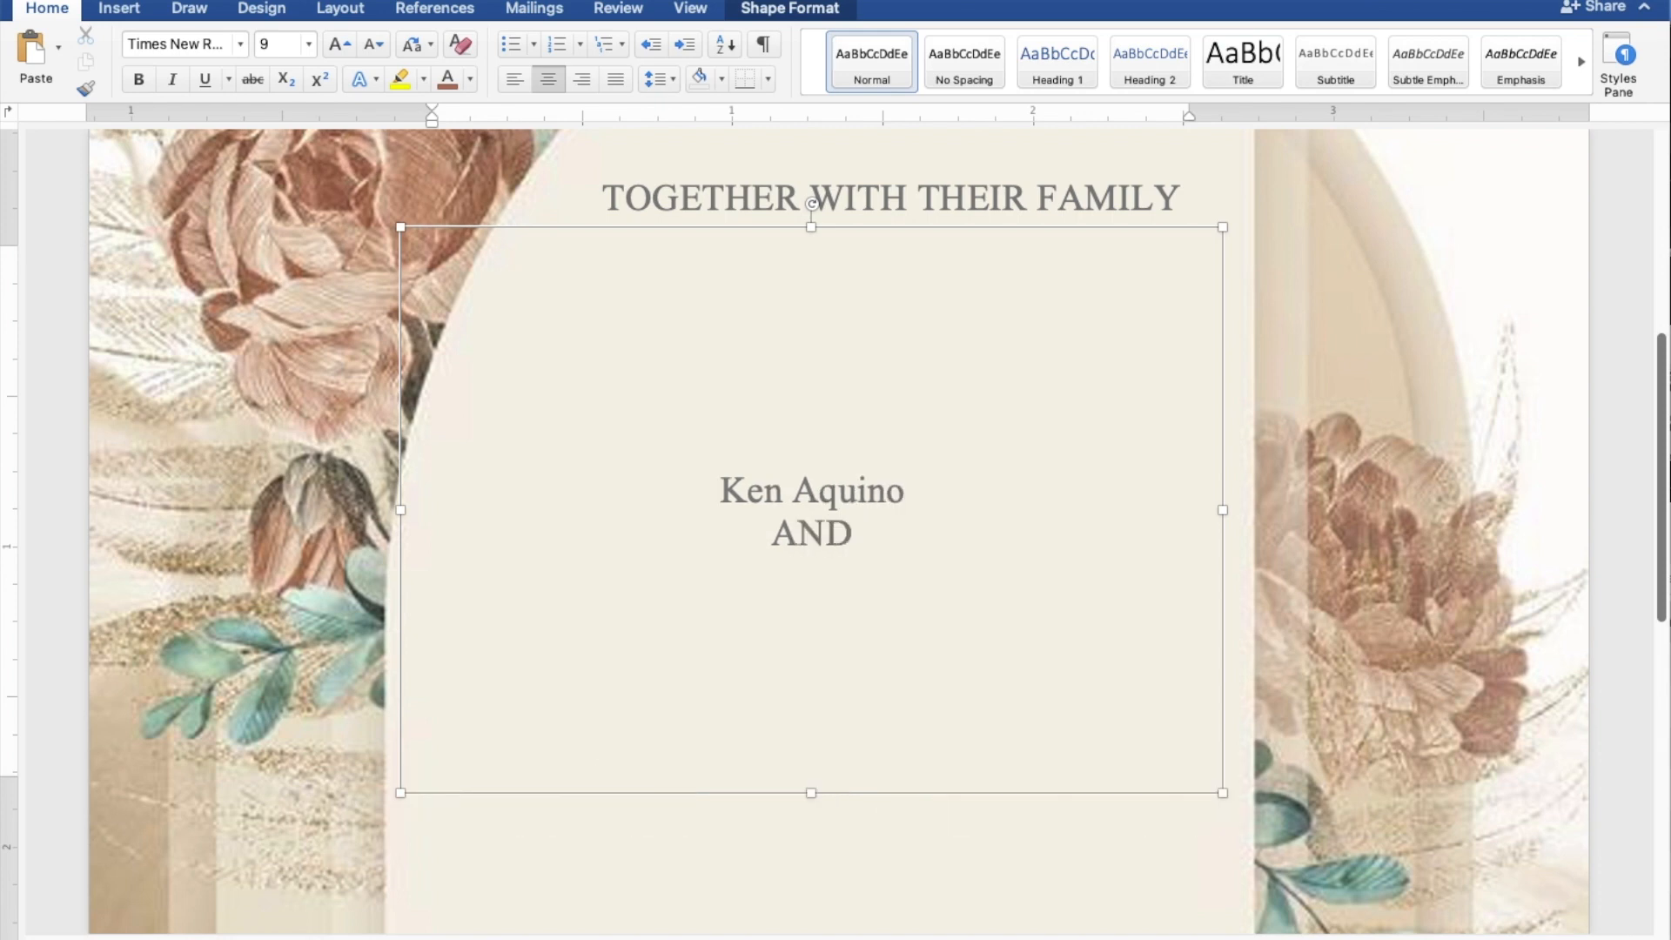
pyautogui.write('AND')
pyautogui.press('Return')
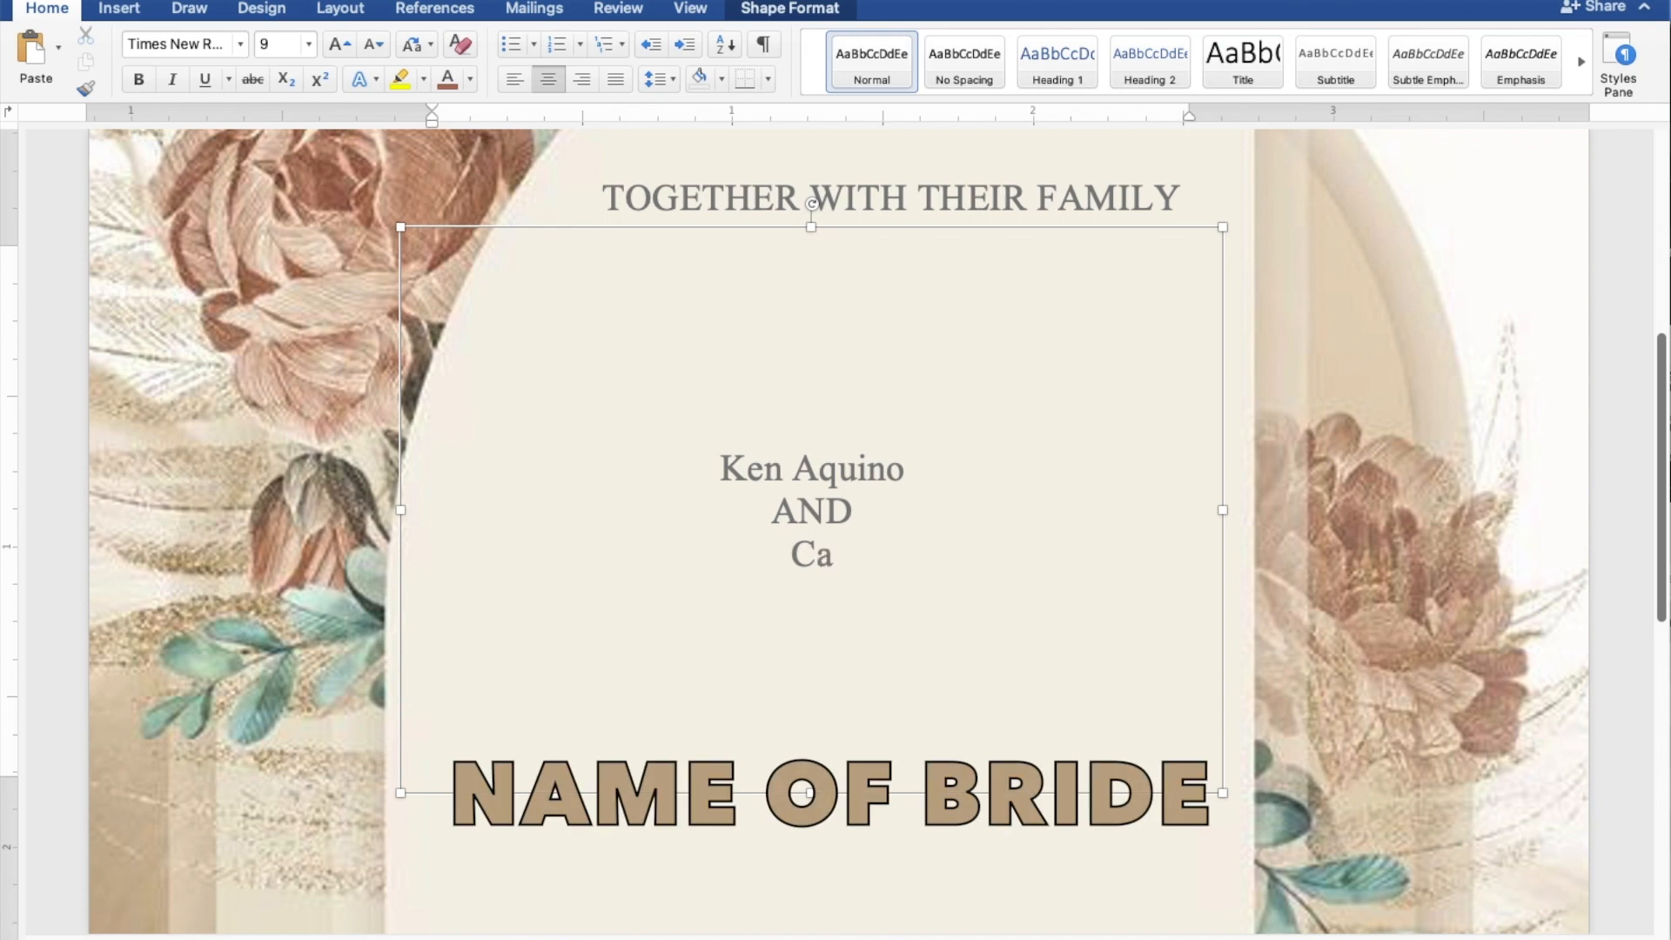
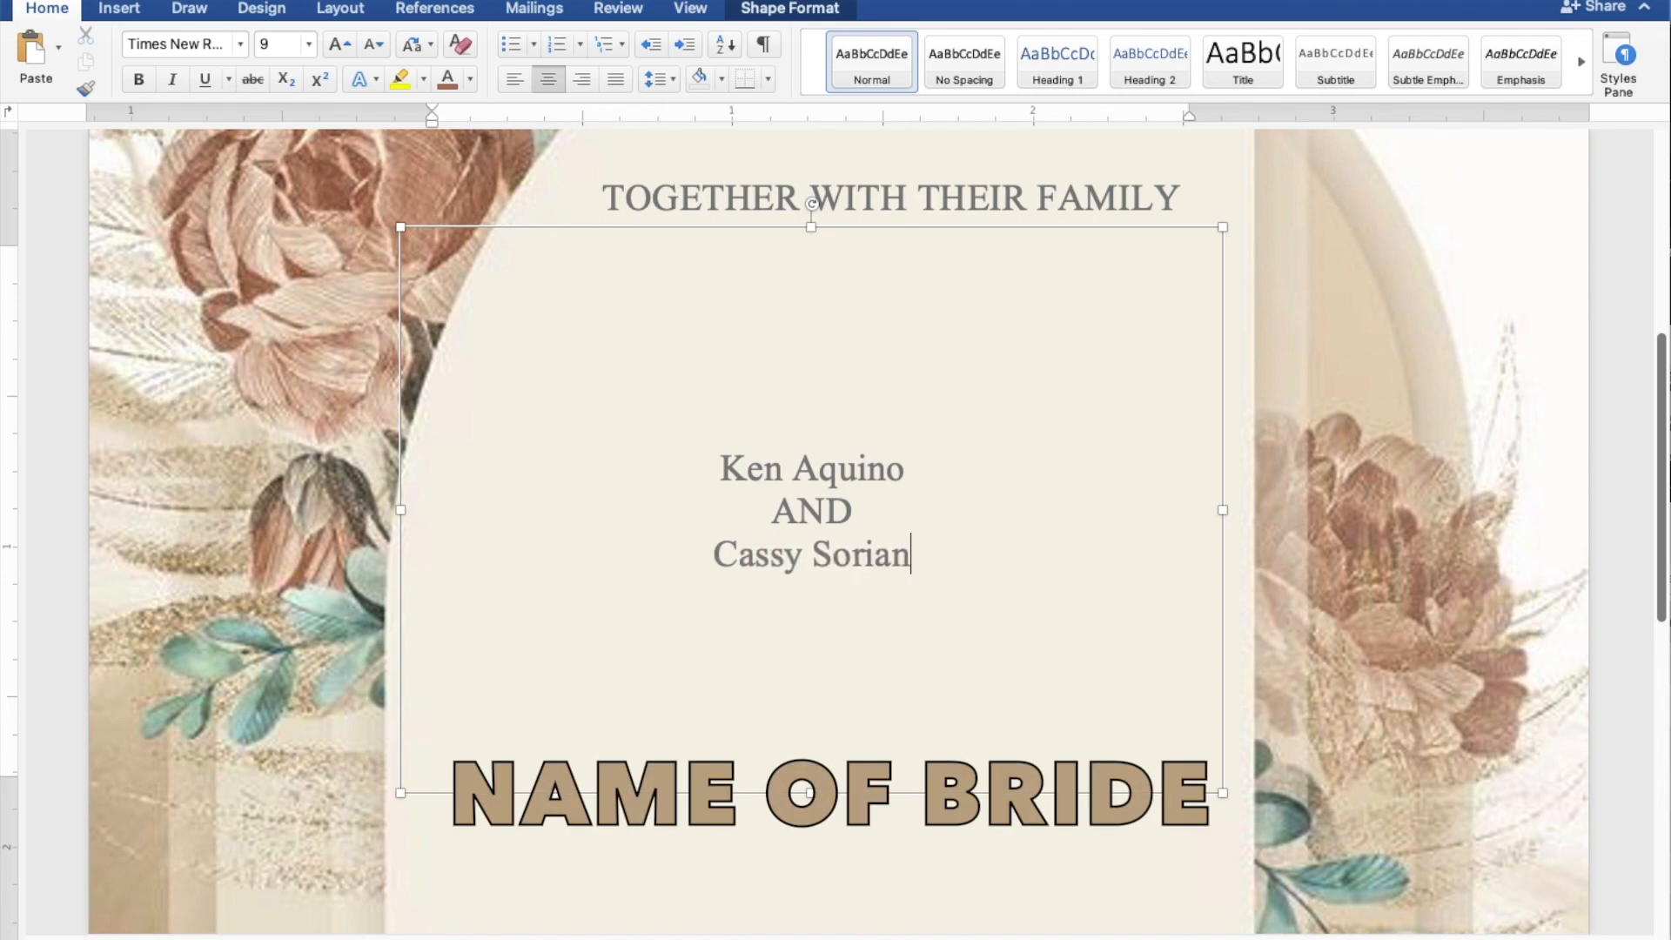
# Add 'REQUEST THE PLEASURE OF YOUR PRESENCE' and 'AS THEY JOYFULLY UNITE IN MARRIAGE' below the names.
pyautogui.press('Return')
pyautogui.press('Return')
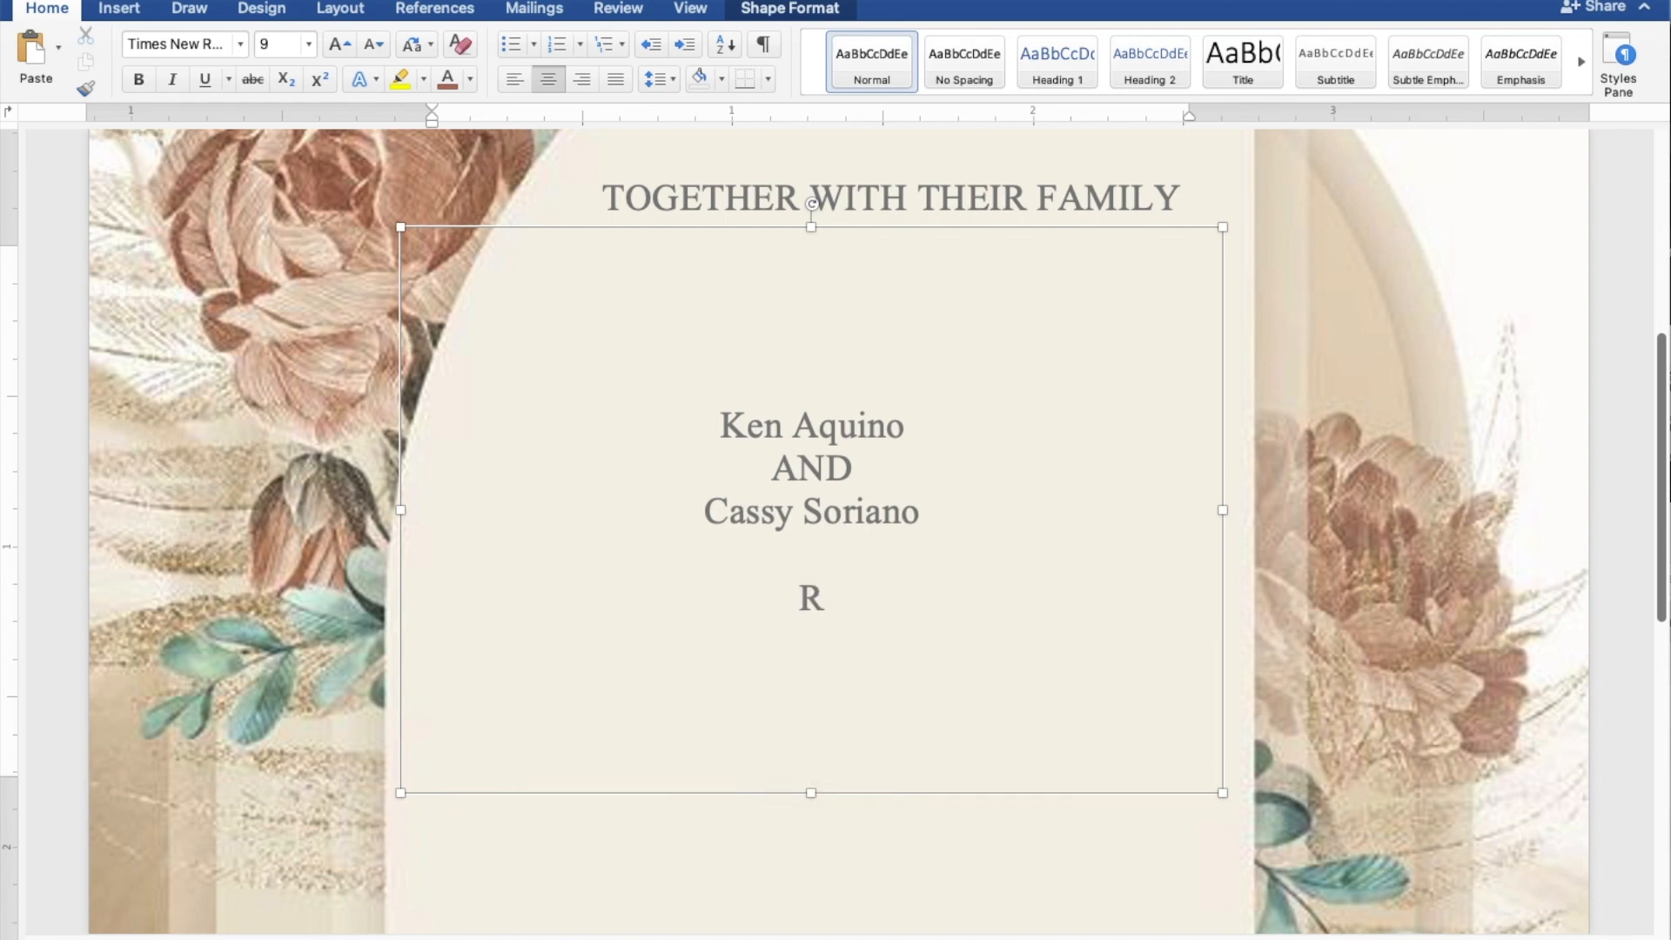
pyautogui.write('REQUE')
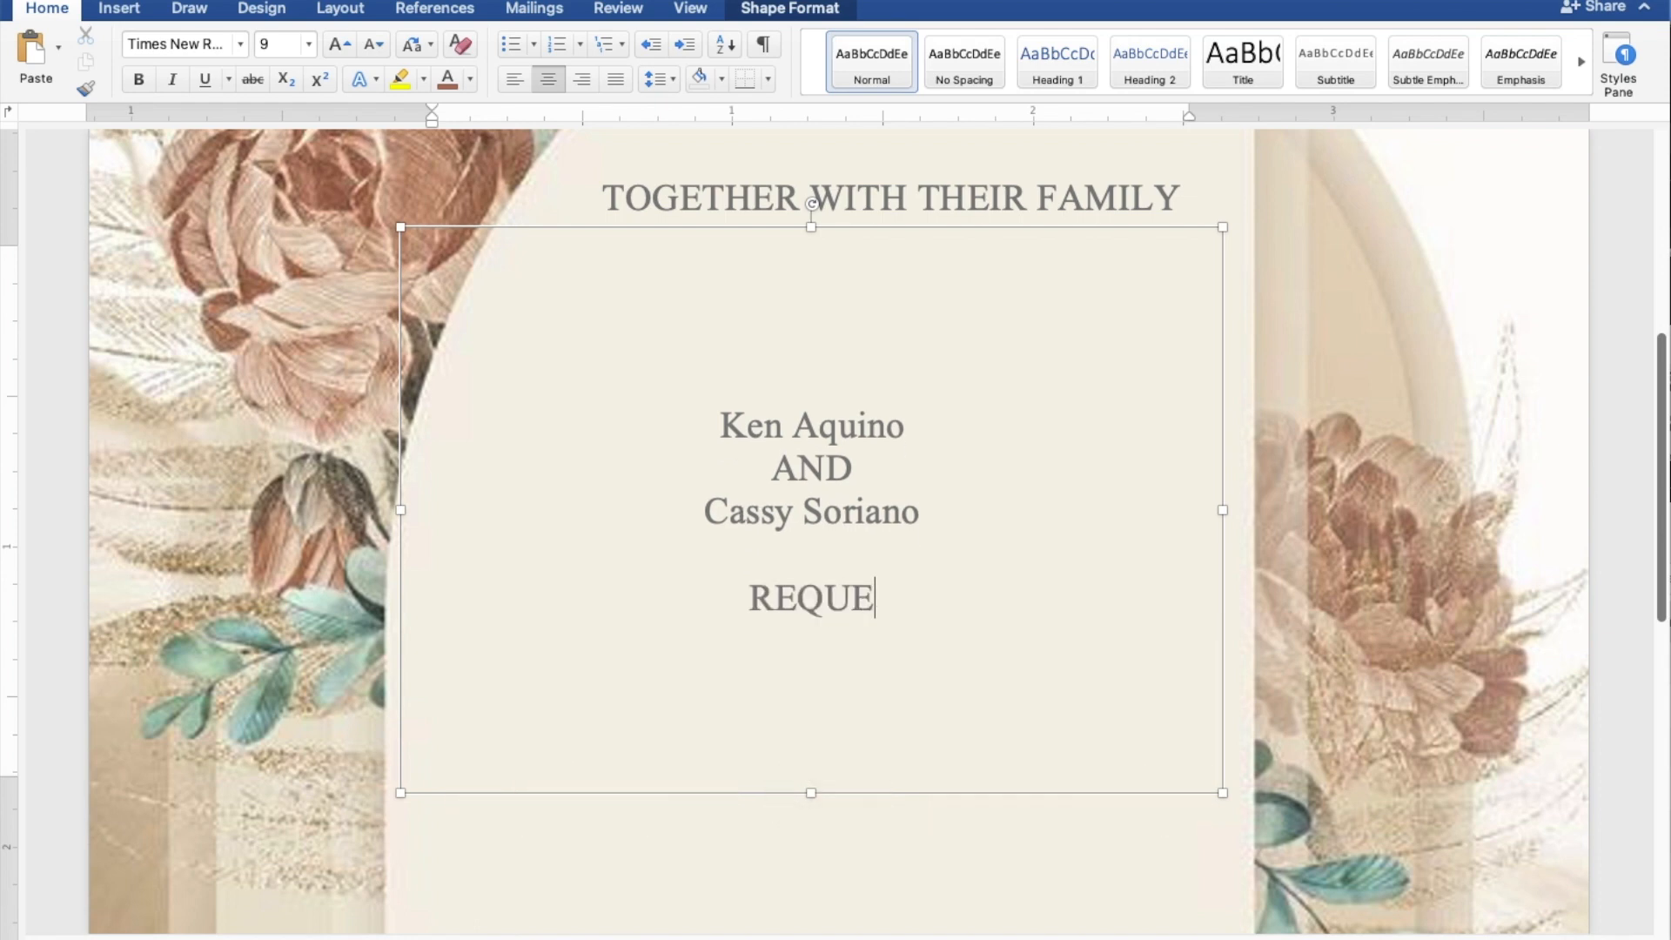
pyautogui.write('ST TH')
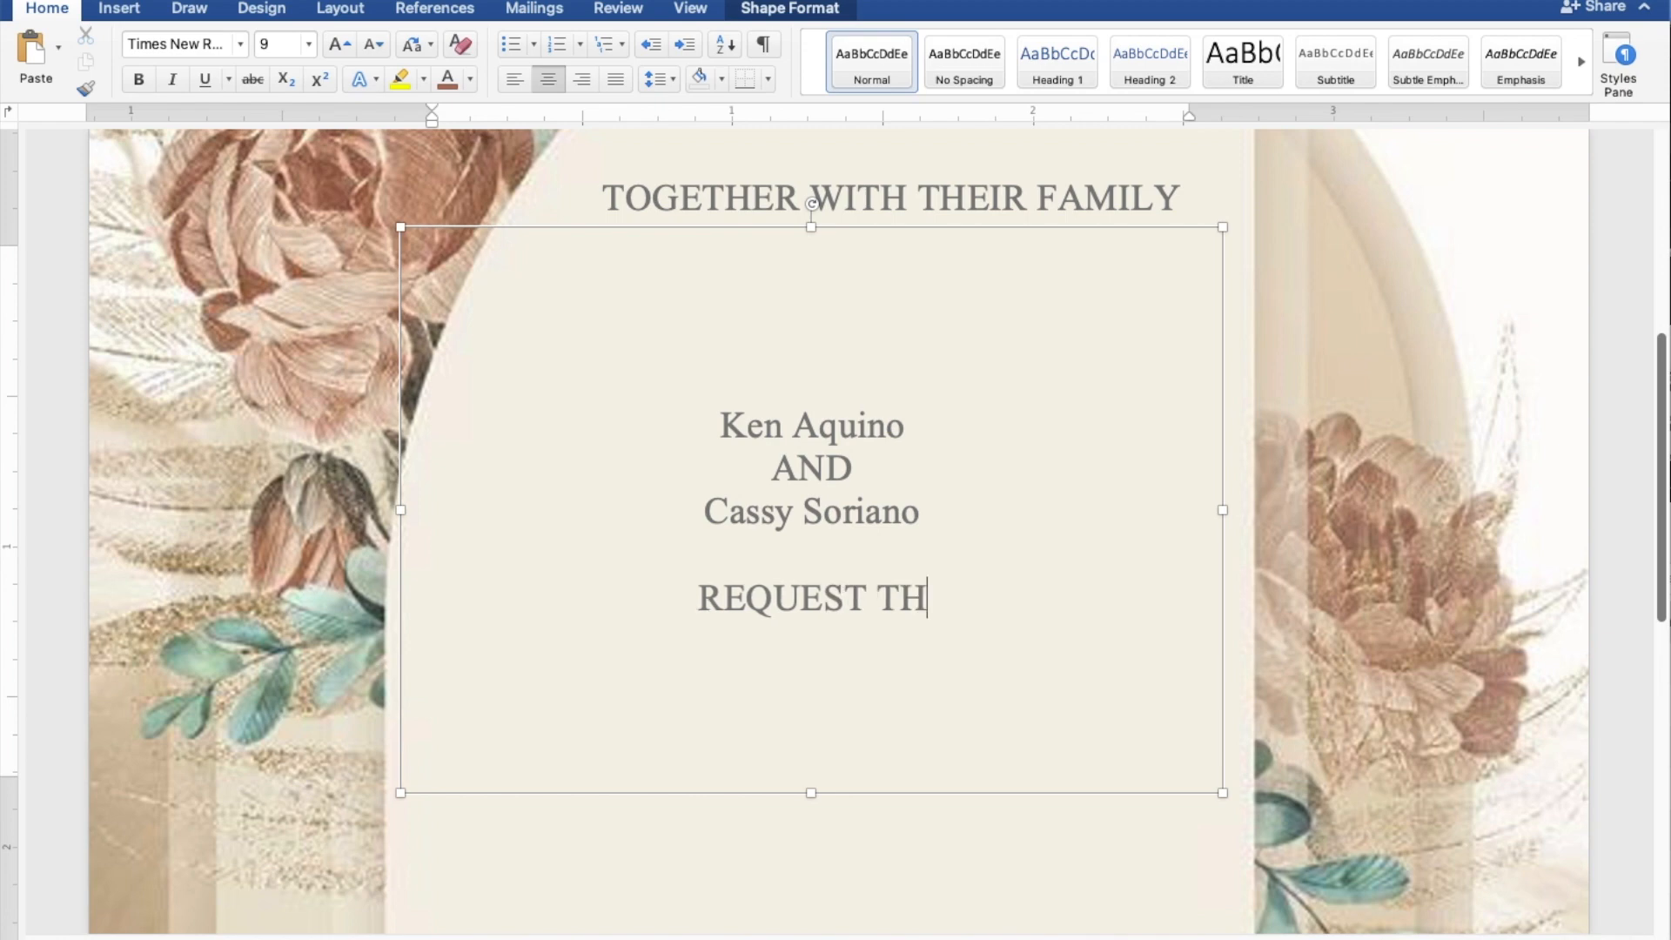
pyautogui.write('E PLE')
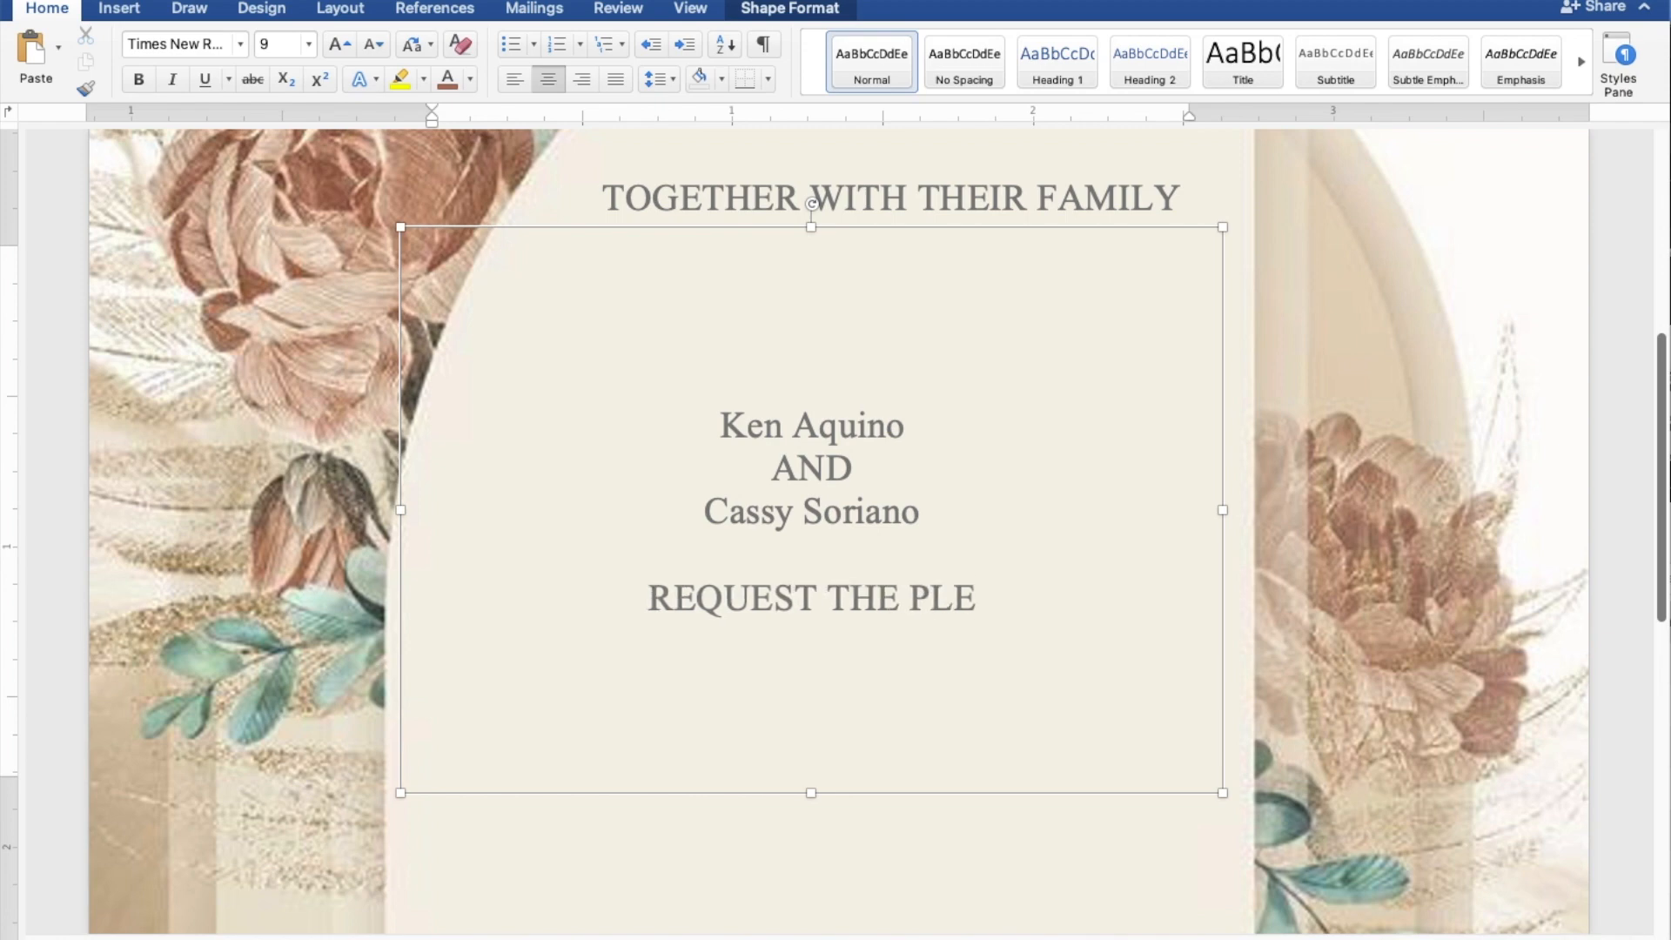
pyautogui.write('ASURE')
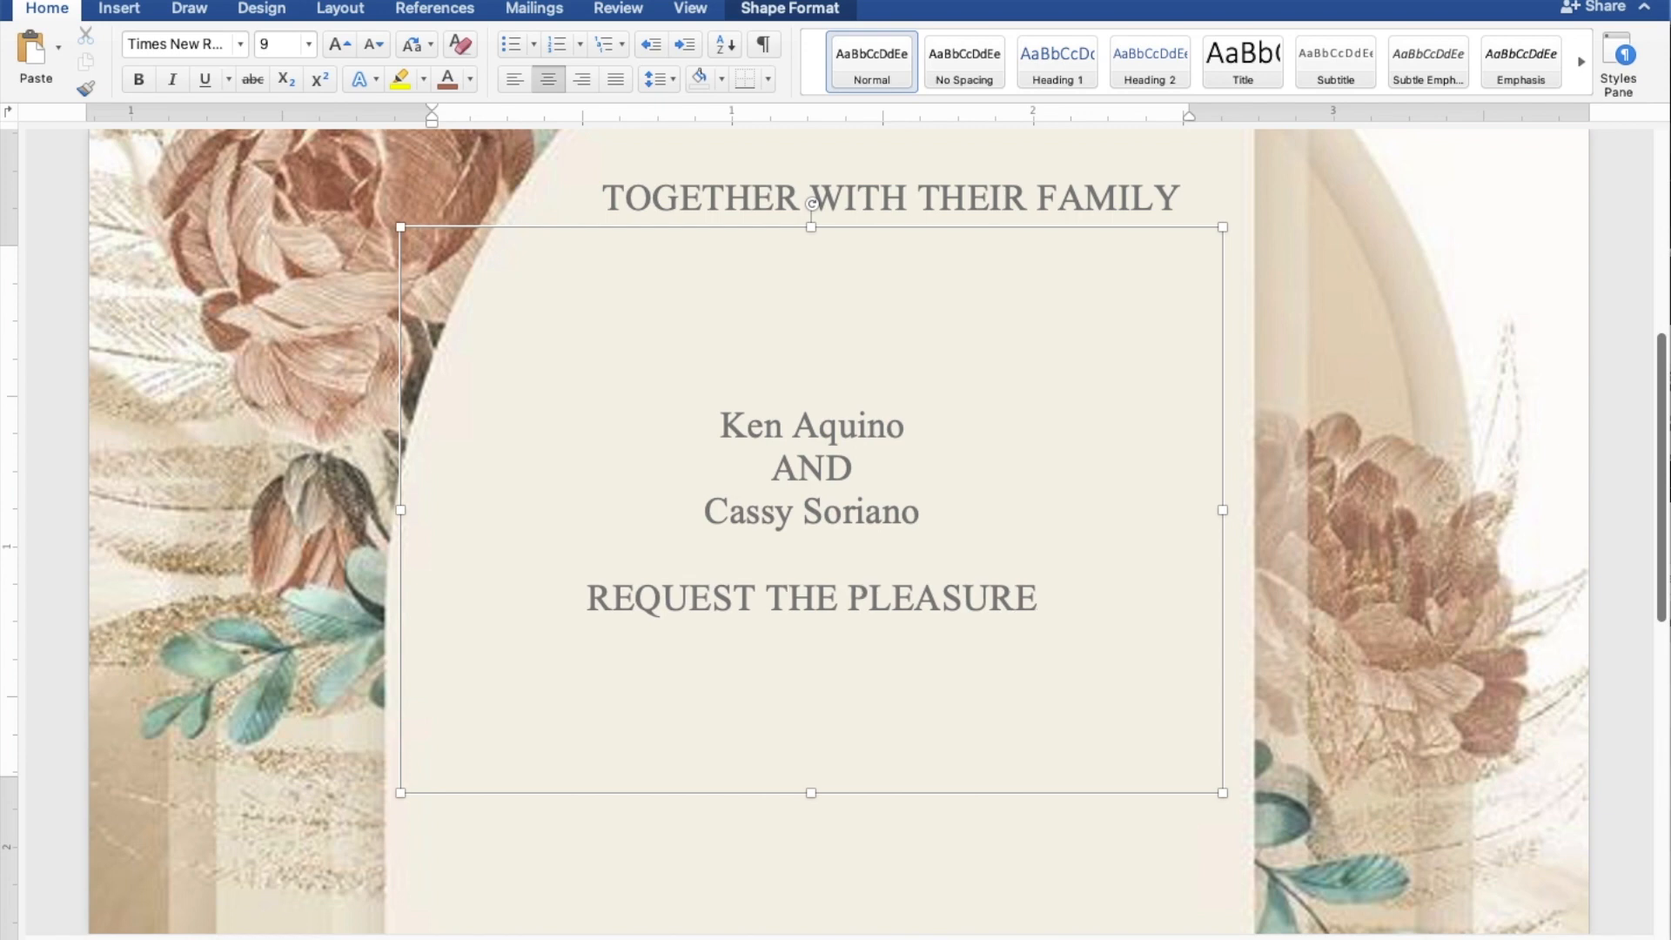
pyautogui.write(' OF Y')
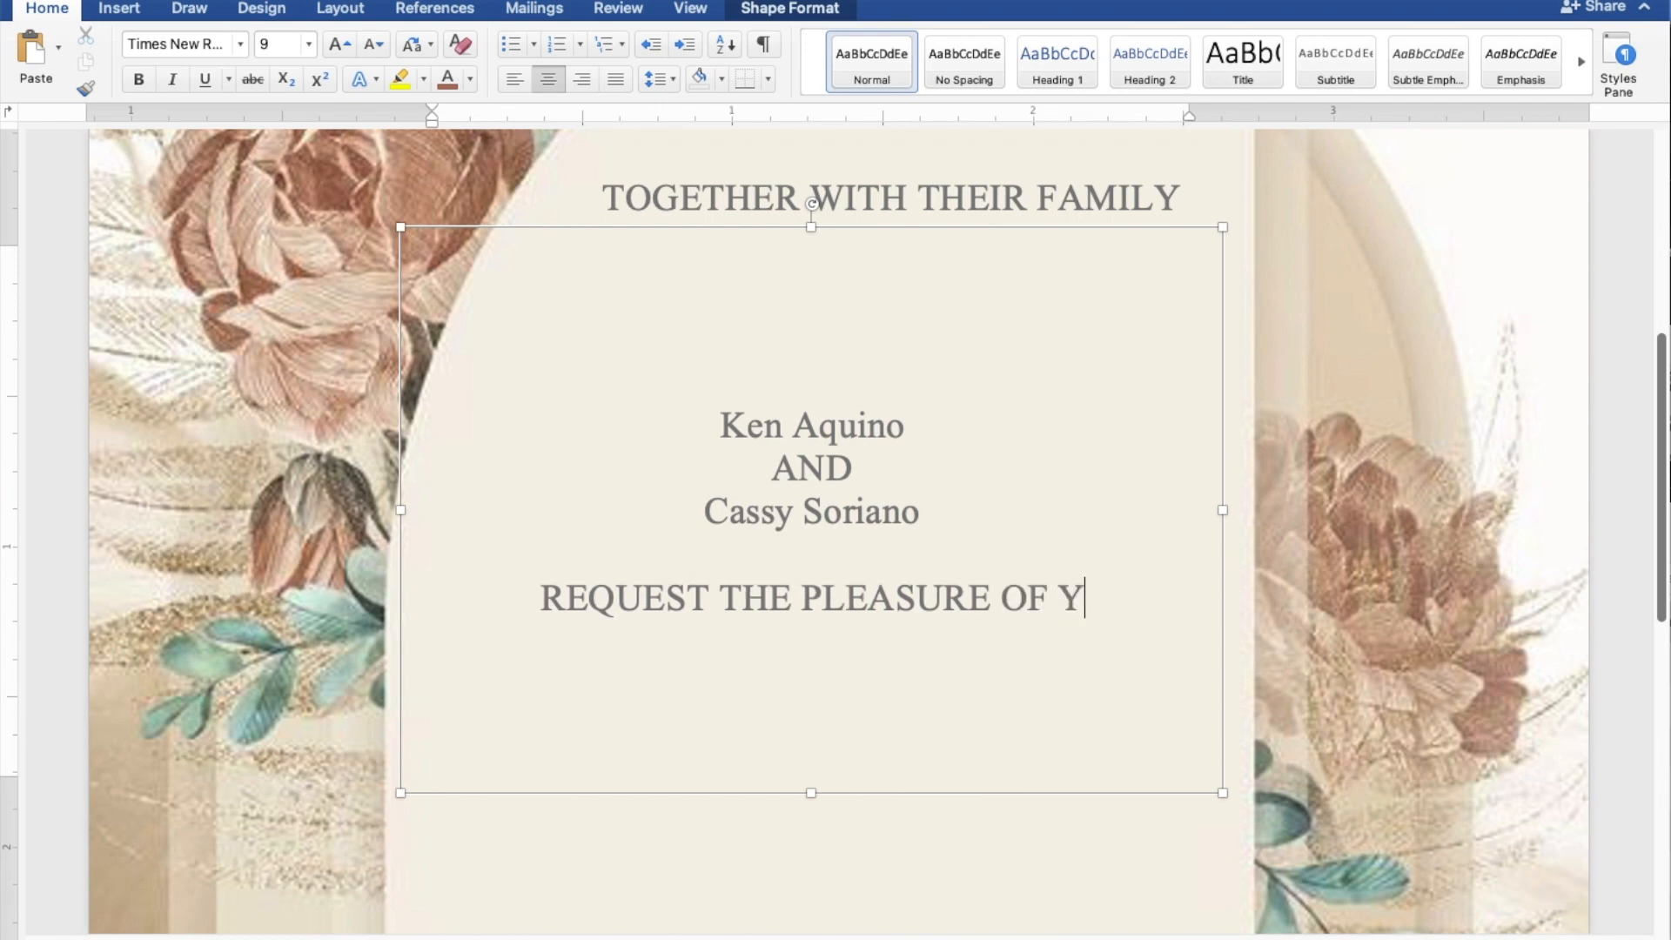
pyautogui.write('OUR PR')
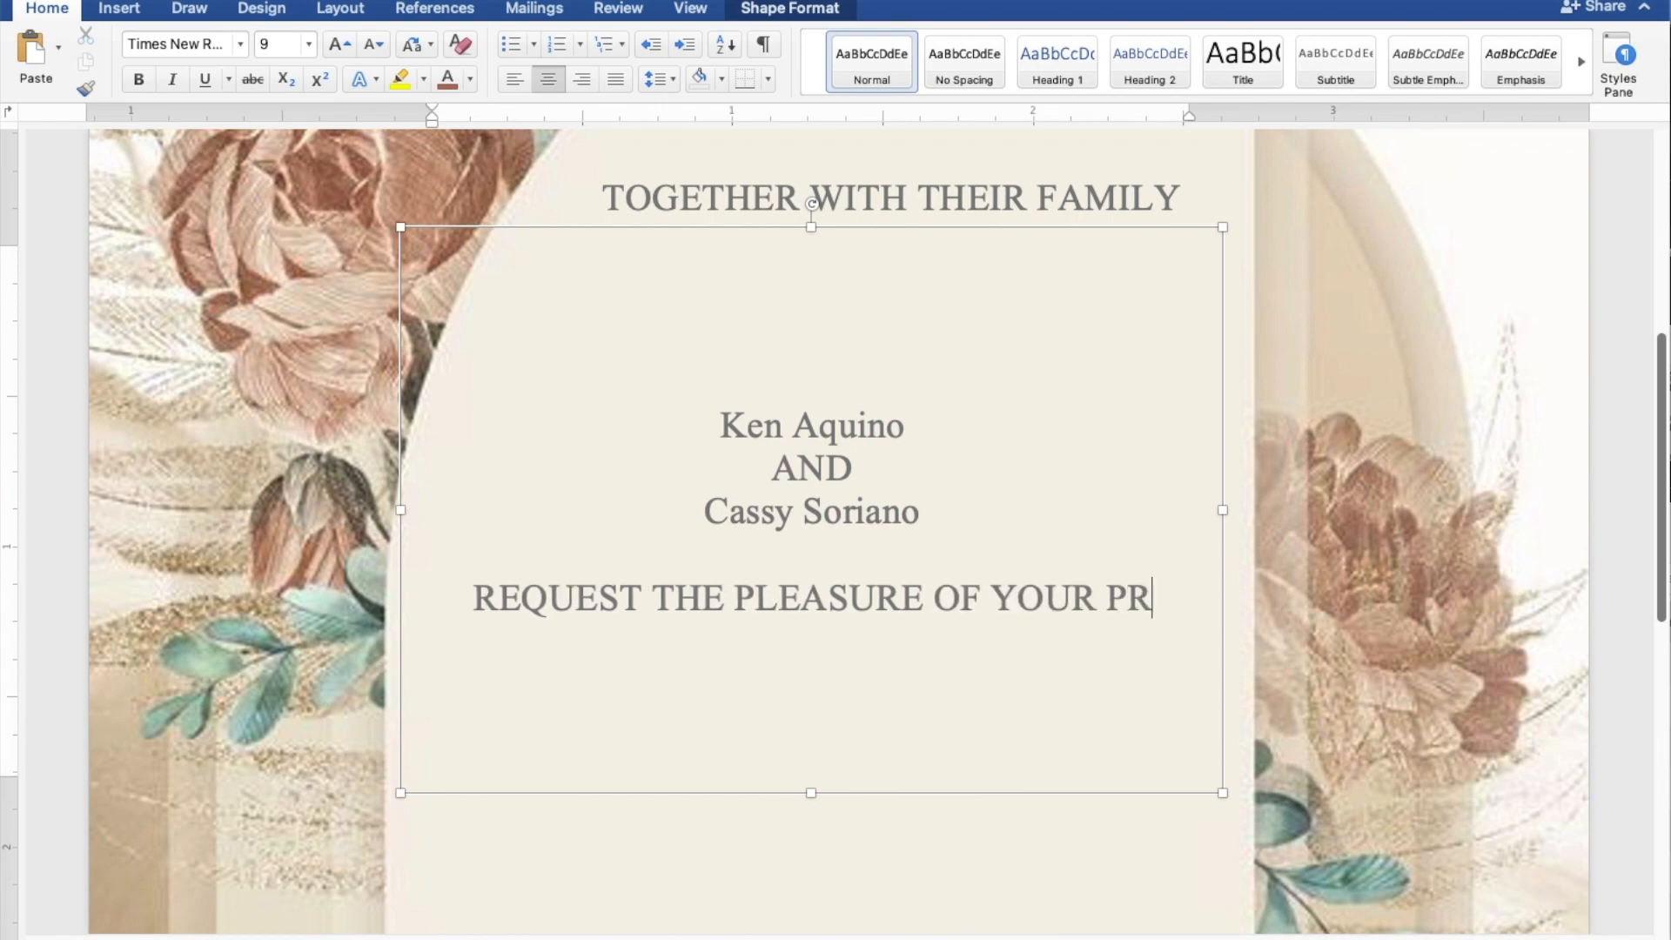
pyautogui.write('ESENCE')
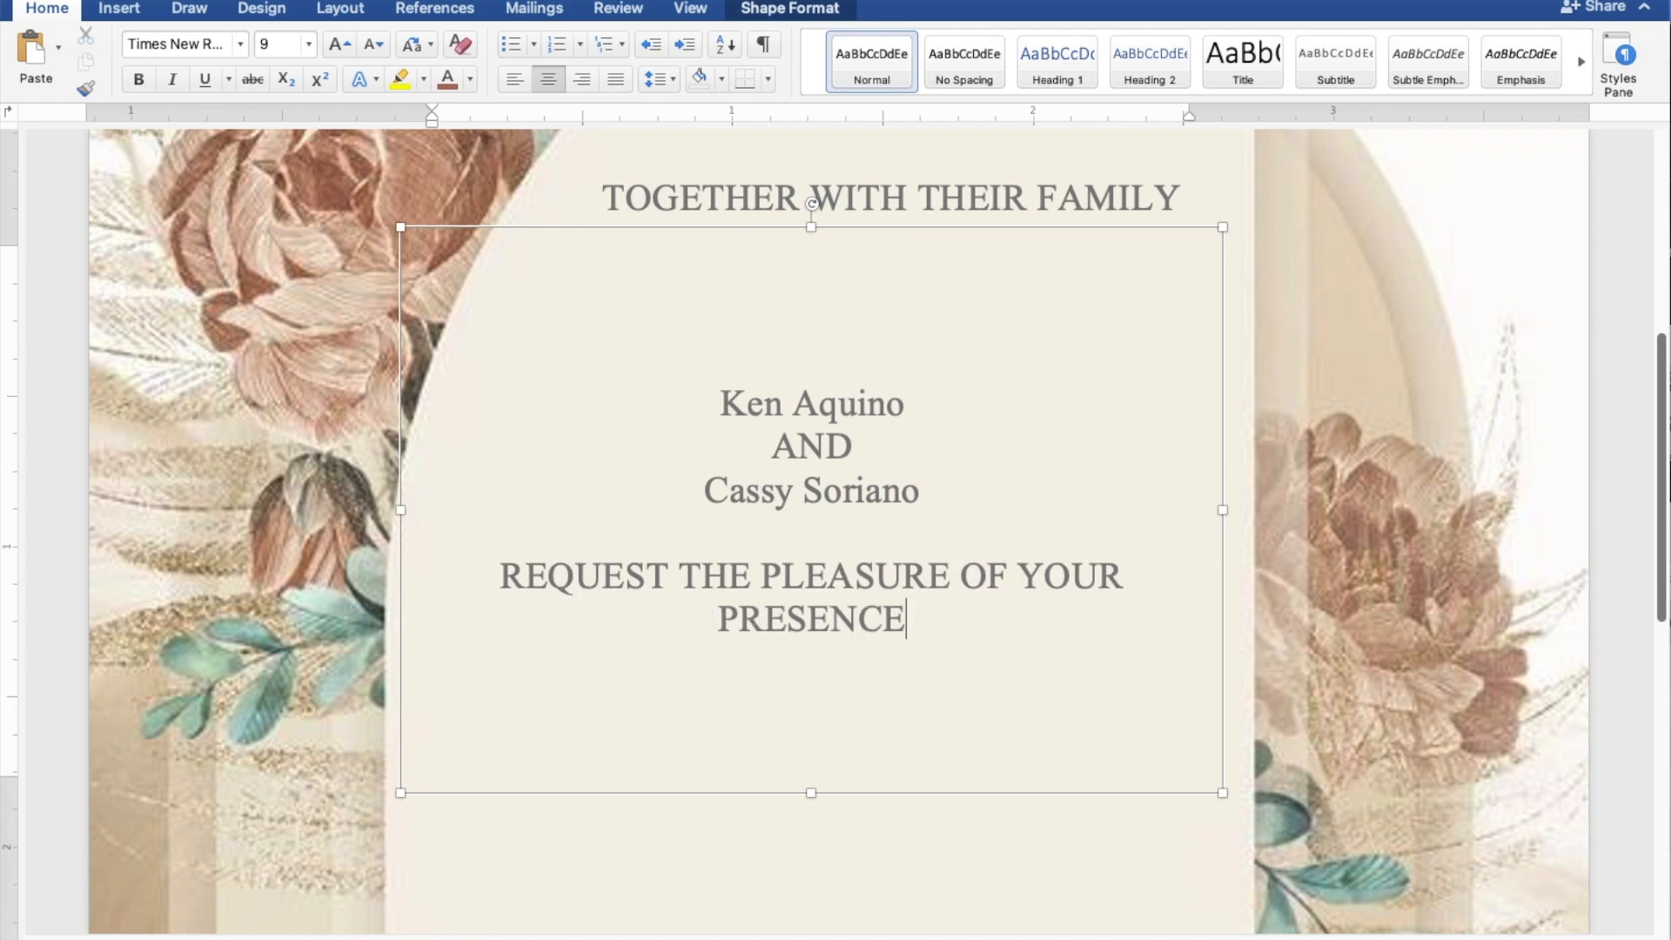
pyautogui.press('Return')
pyautogui.write('AS THEY J')
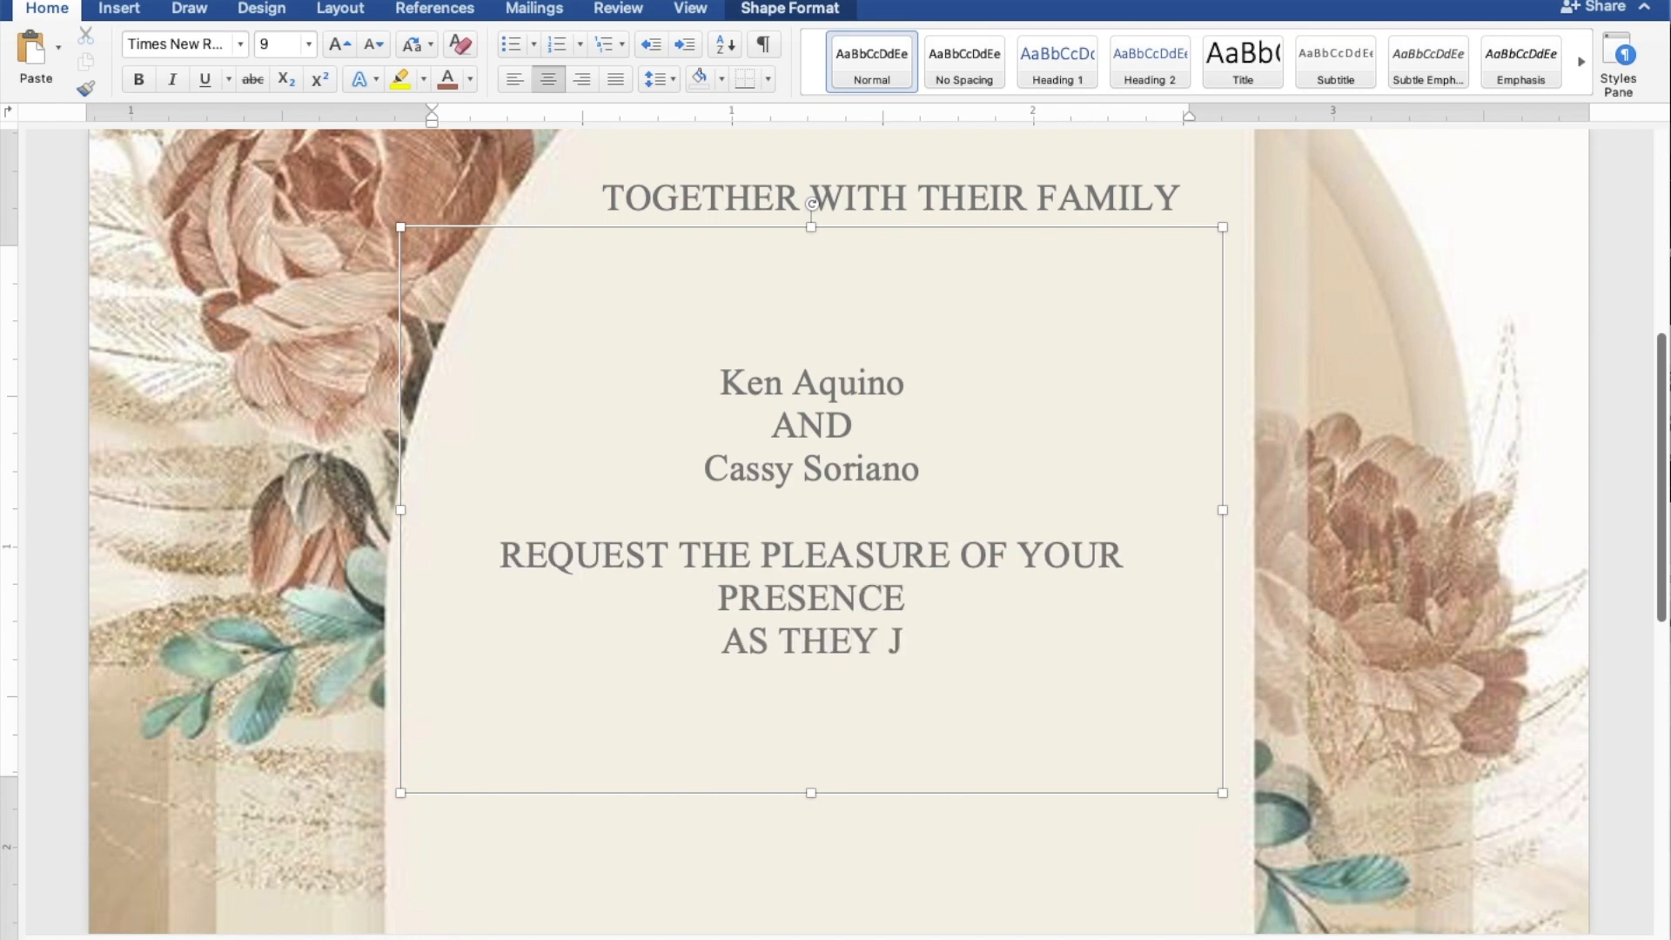
pyautogui.write('OYF')
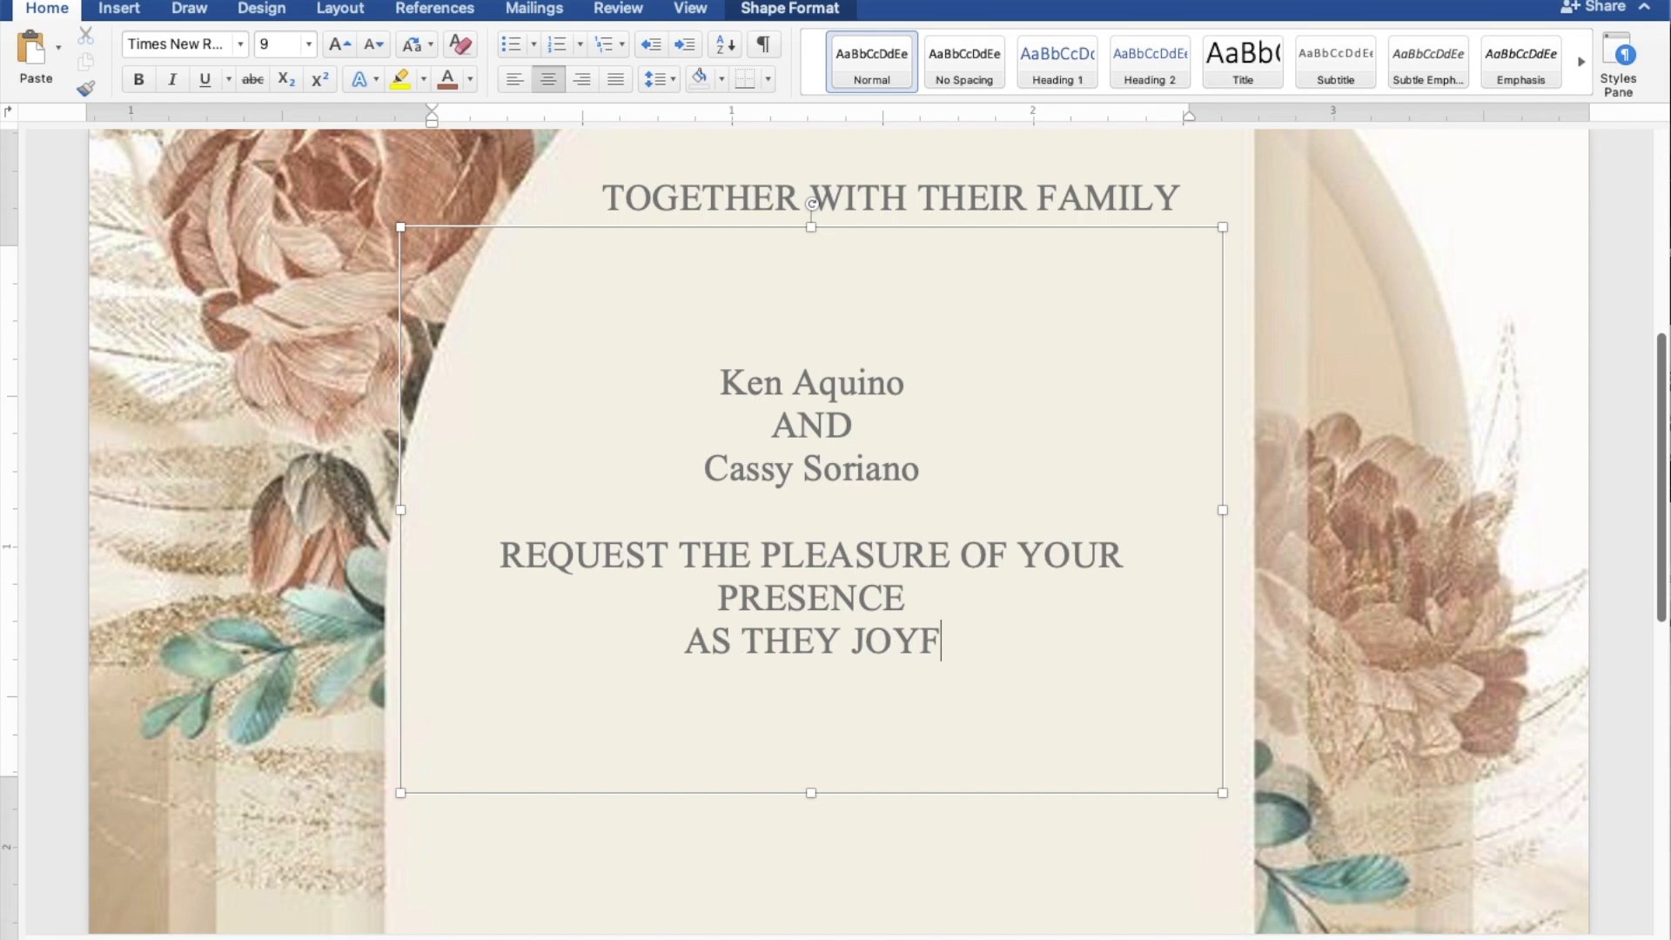
pyautogui.write('ULLY')
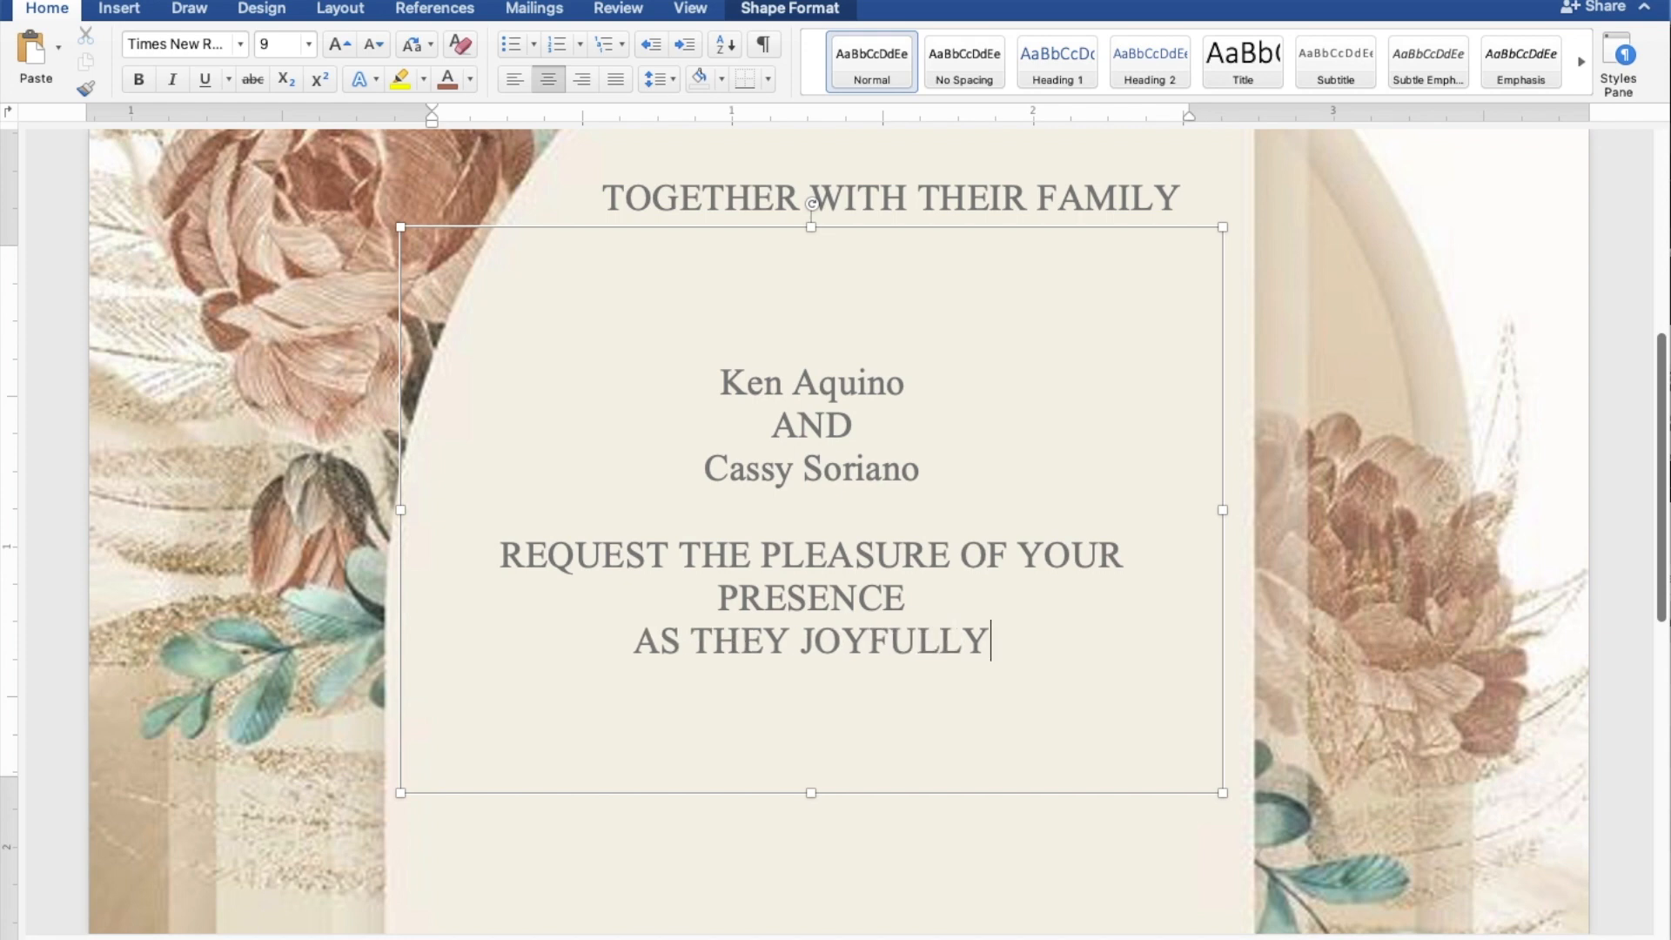
pyautogui.write(' UNI')
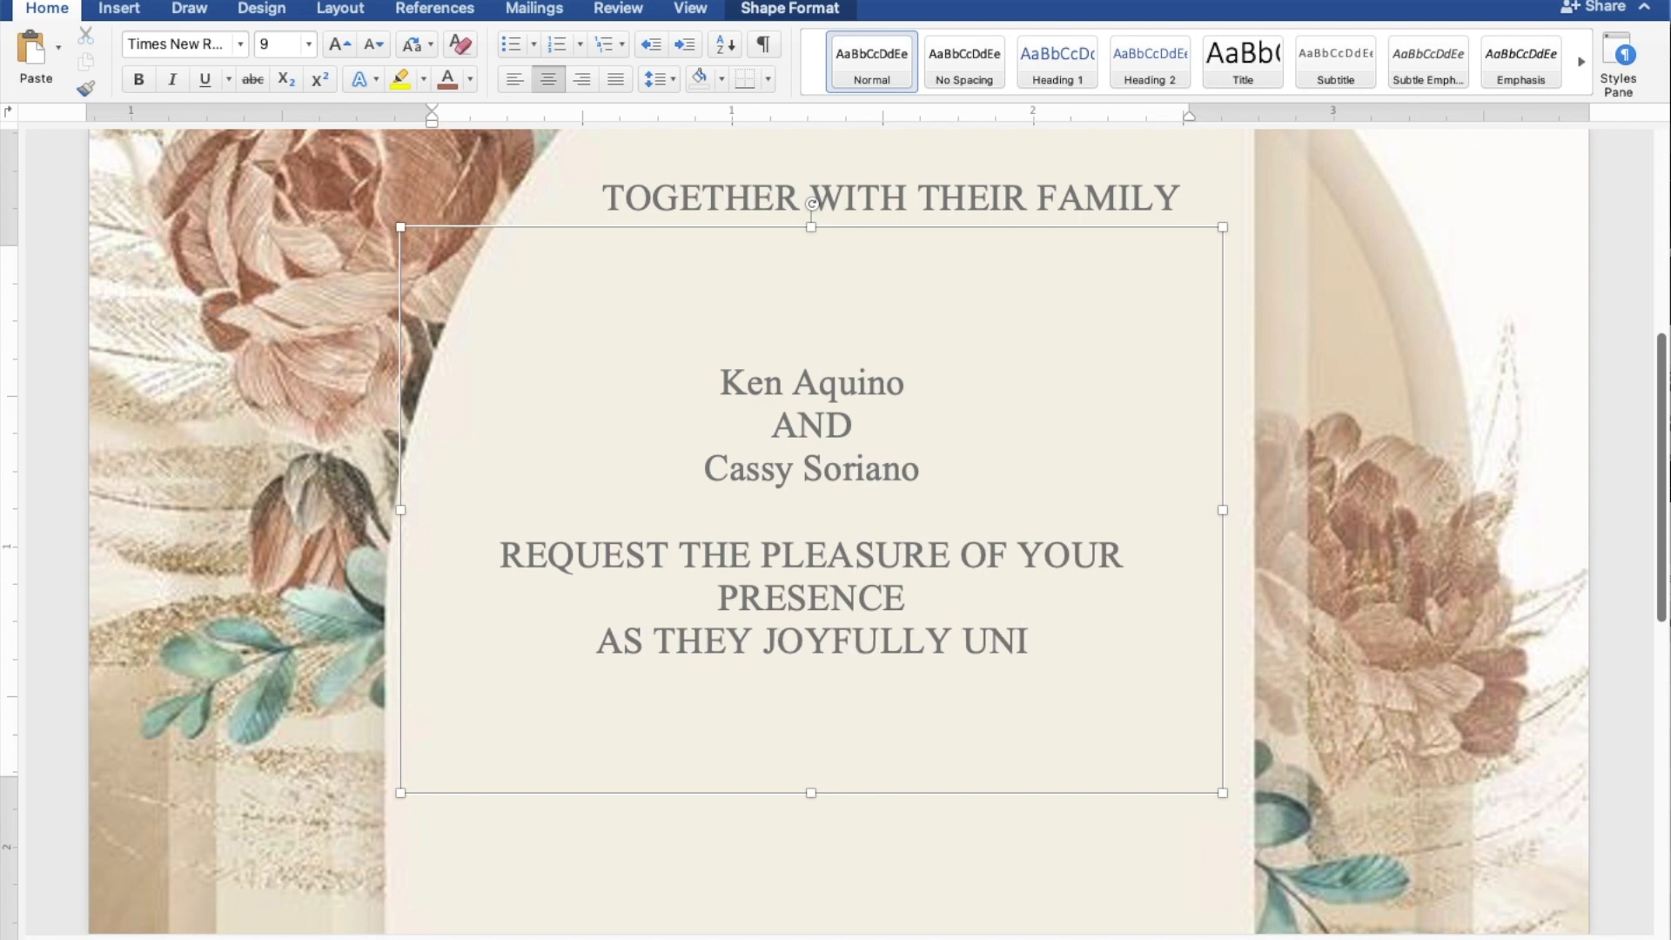
pyautogui.write('TE I')
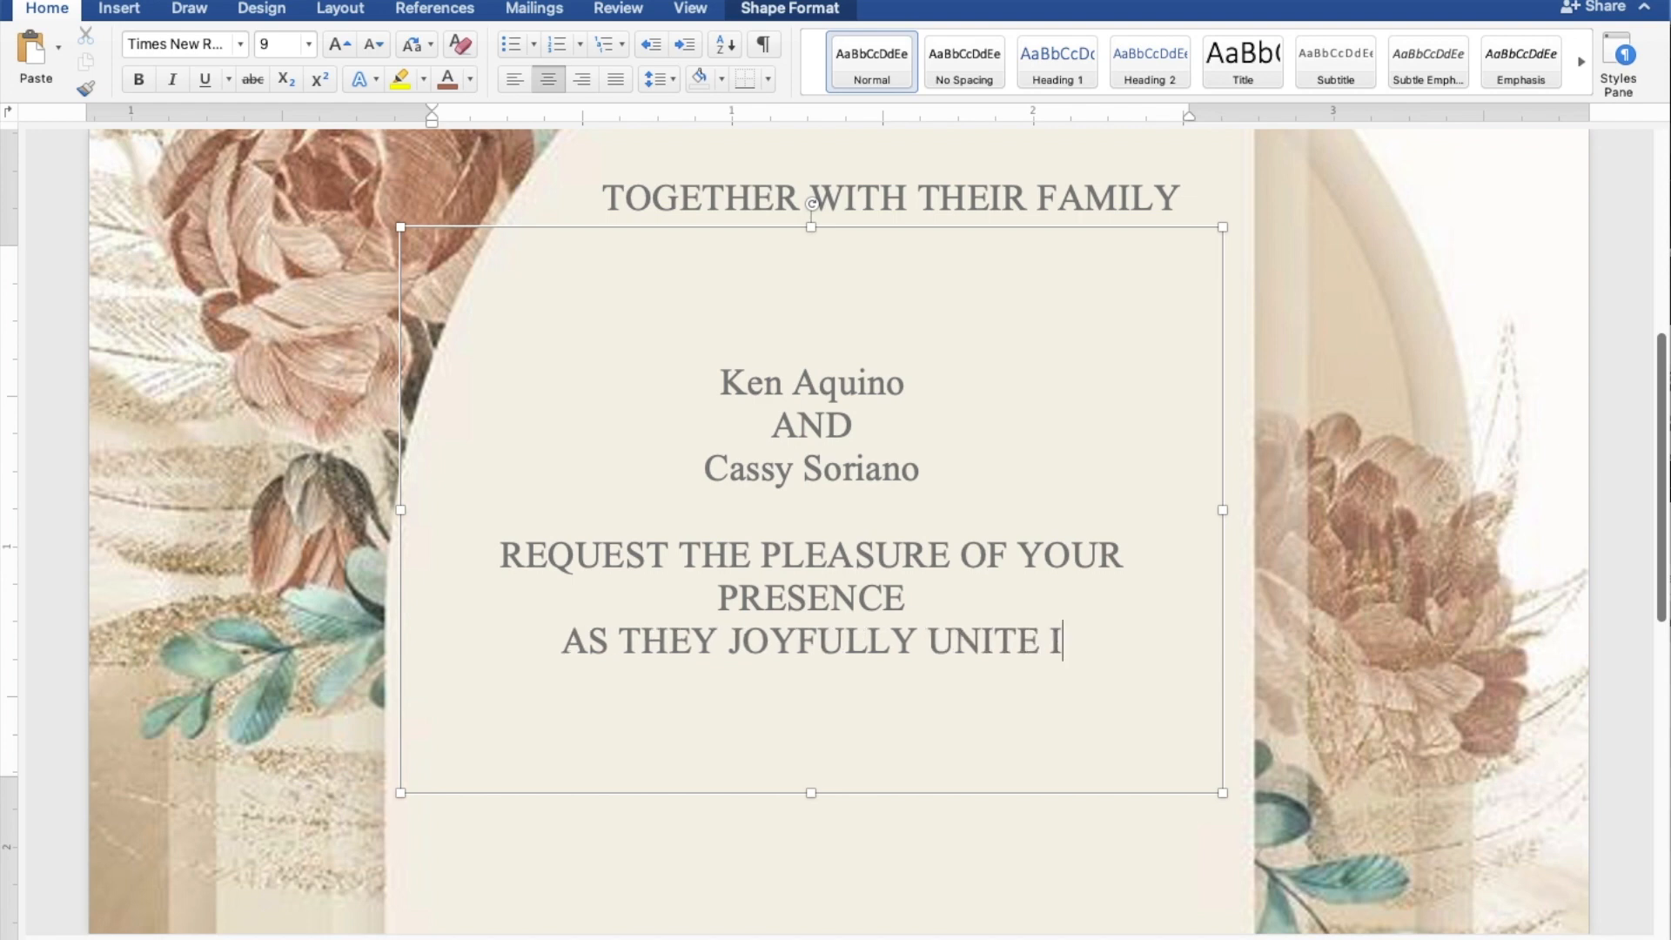
pyautogui.write('N MARRIAGE')
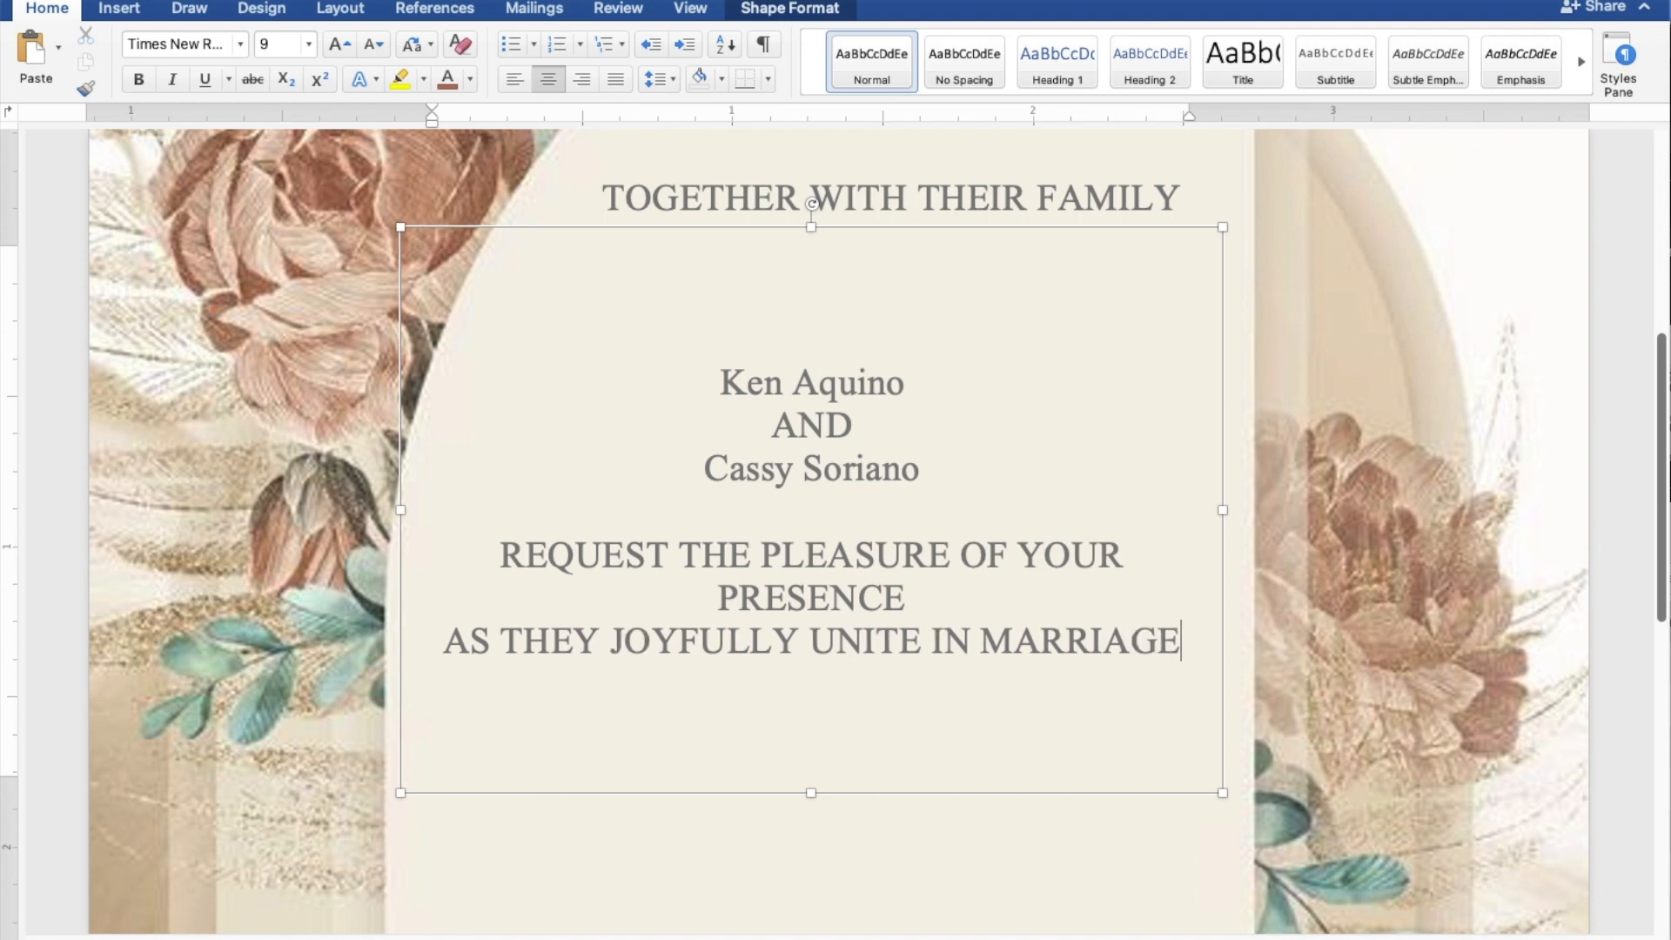
# Widen the names box to about 2.98" and select both name lines together.
pyautogui.moveTo(1217, 508); pyautogui.dragTo(1296, 504)
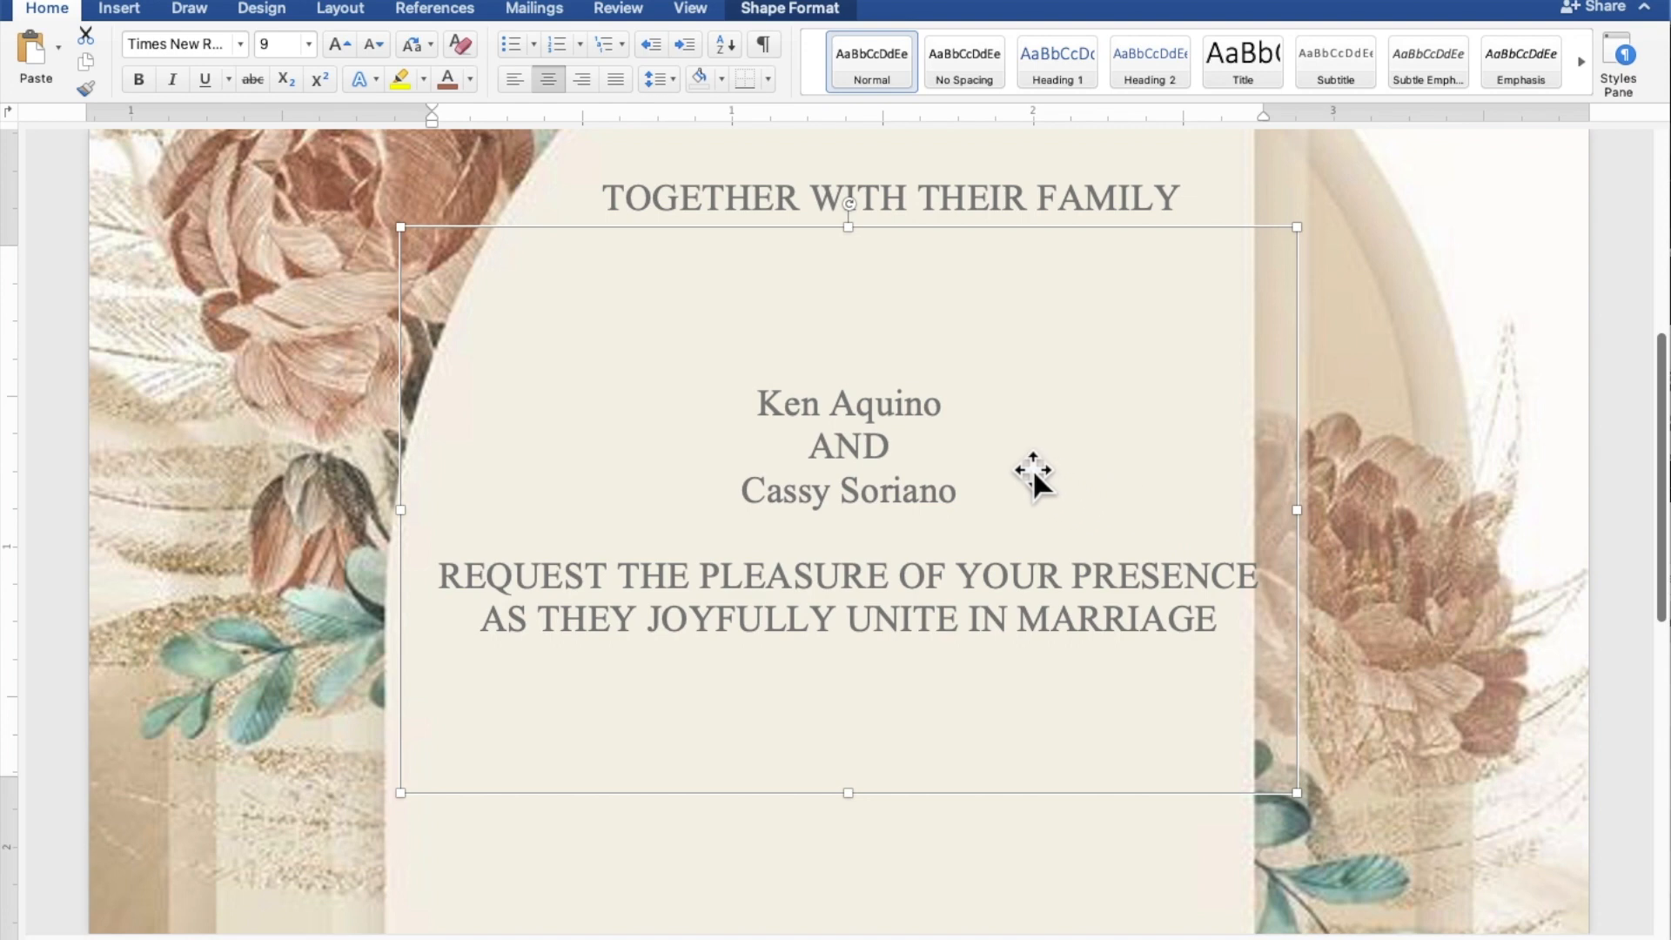
pyautogui.moveTo(962, 406); pyautogui.dragTo(780, 406)
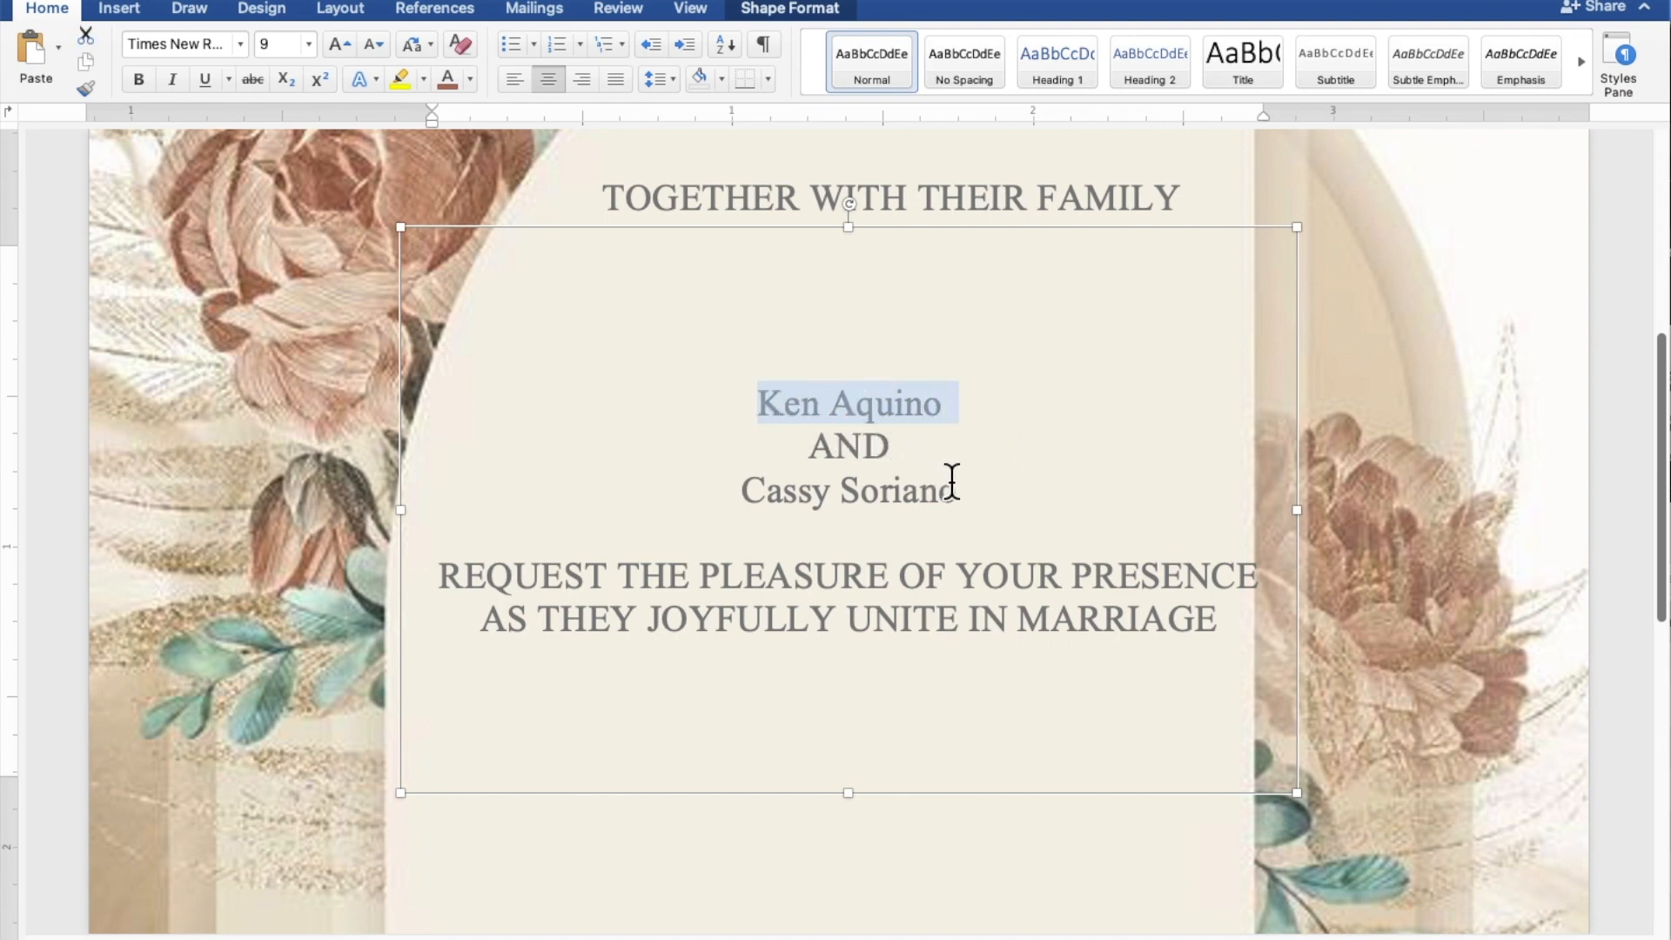
pyautogui.moveTo(962, 489); pyautogui.dragTo(785, 489)
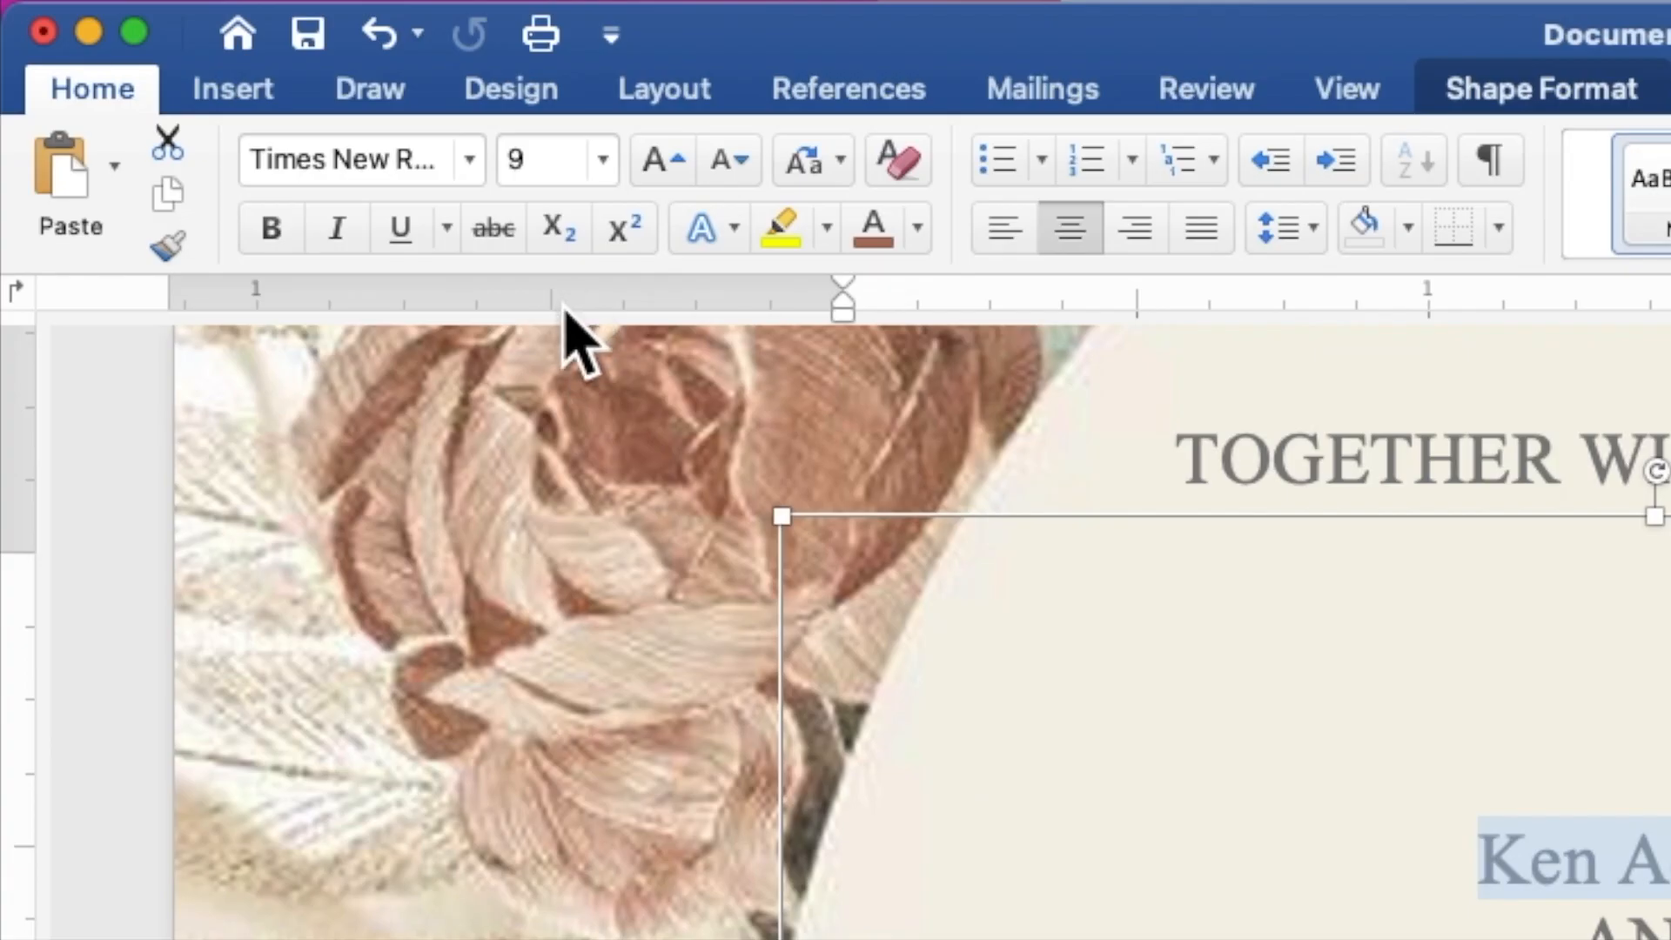
# Style both names in Secret Winter, size 25, in the recent rosy-brown colour.
pyautogui.click(240, 44)
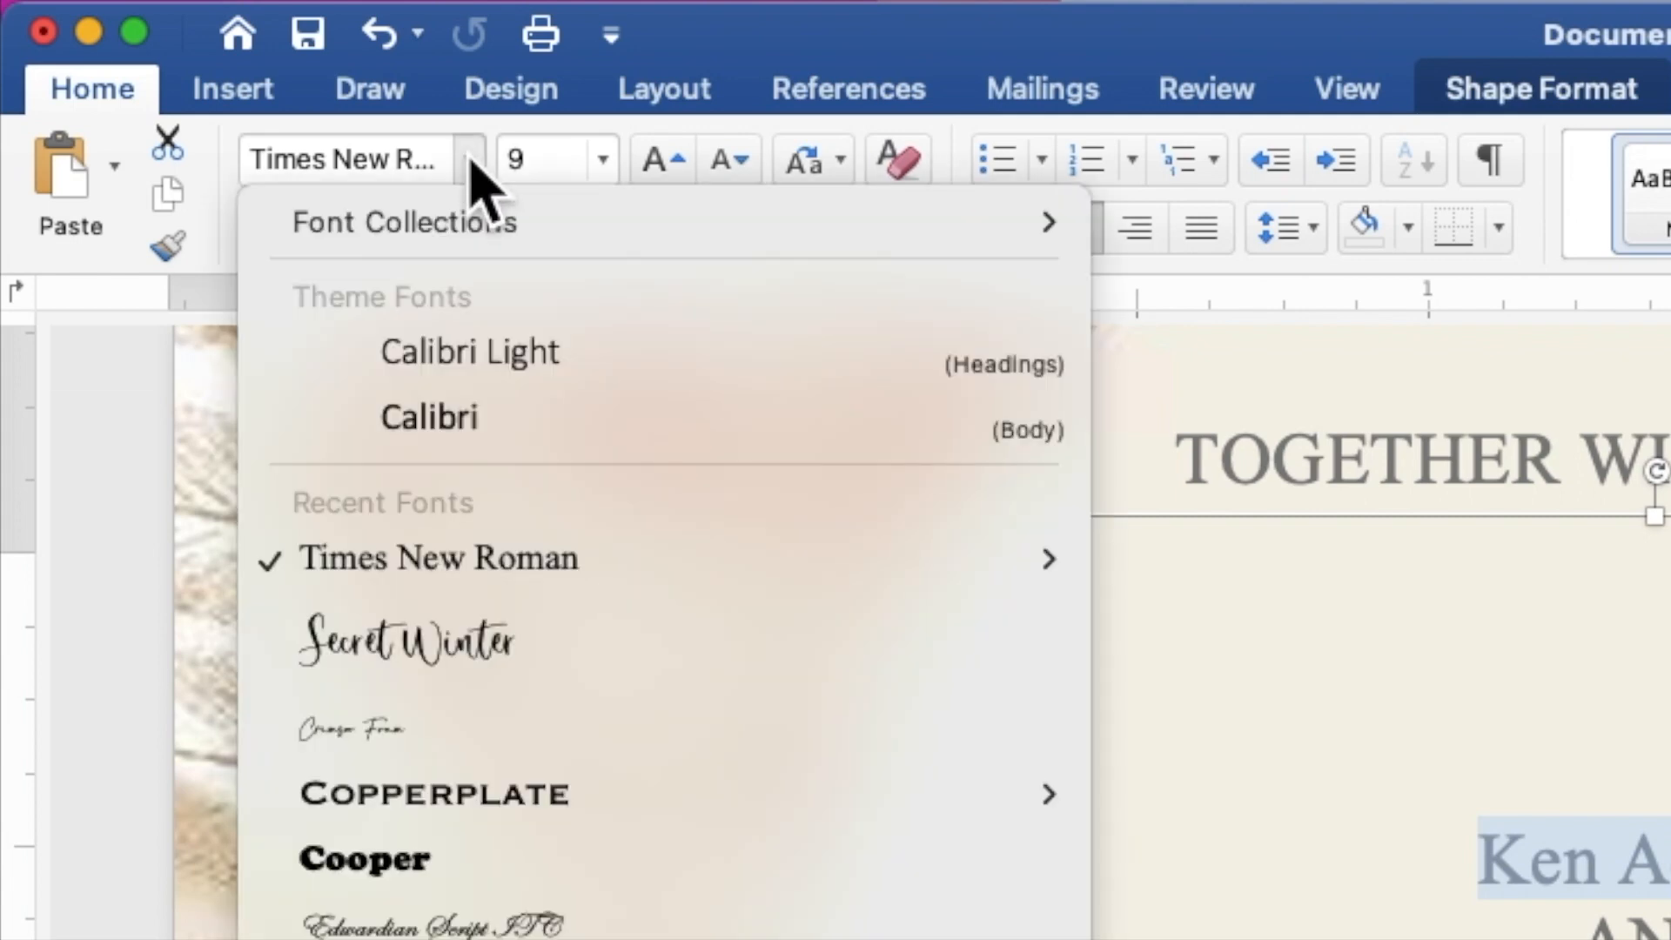
pyautogui.click(497, 644)
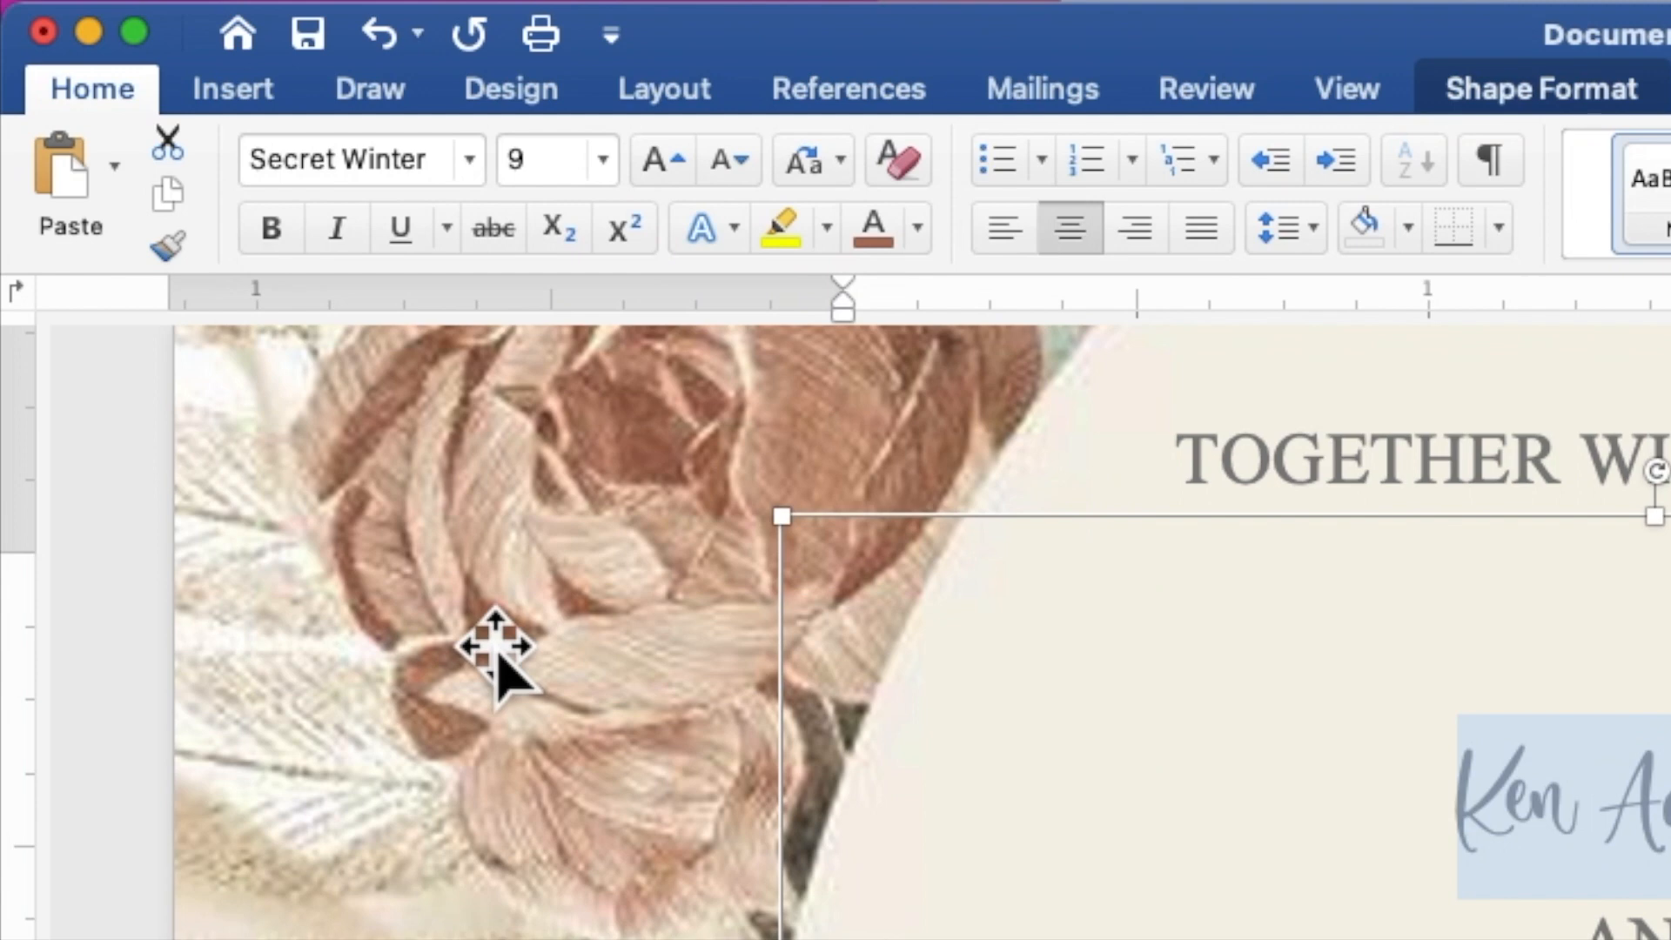
pyautogui.click(563, 164)
pyautogui.moveTo(563, 163); pyautogui.dragTo(509, 164)
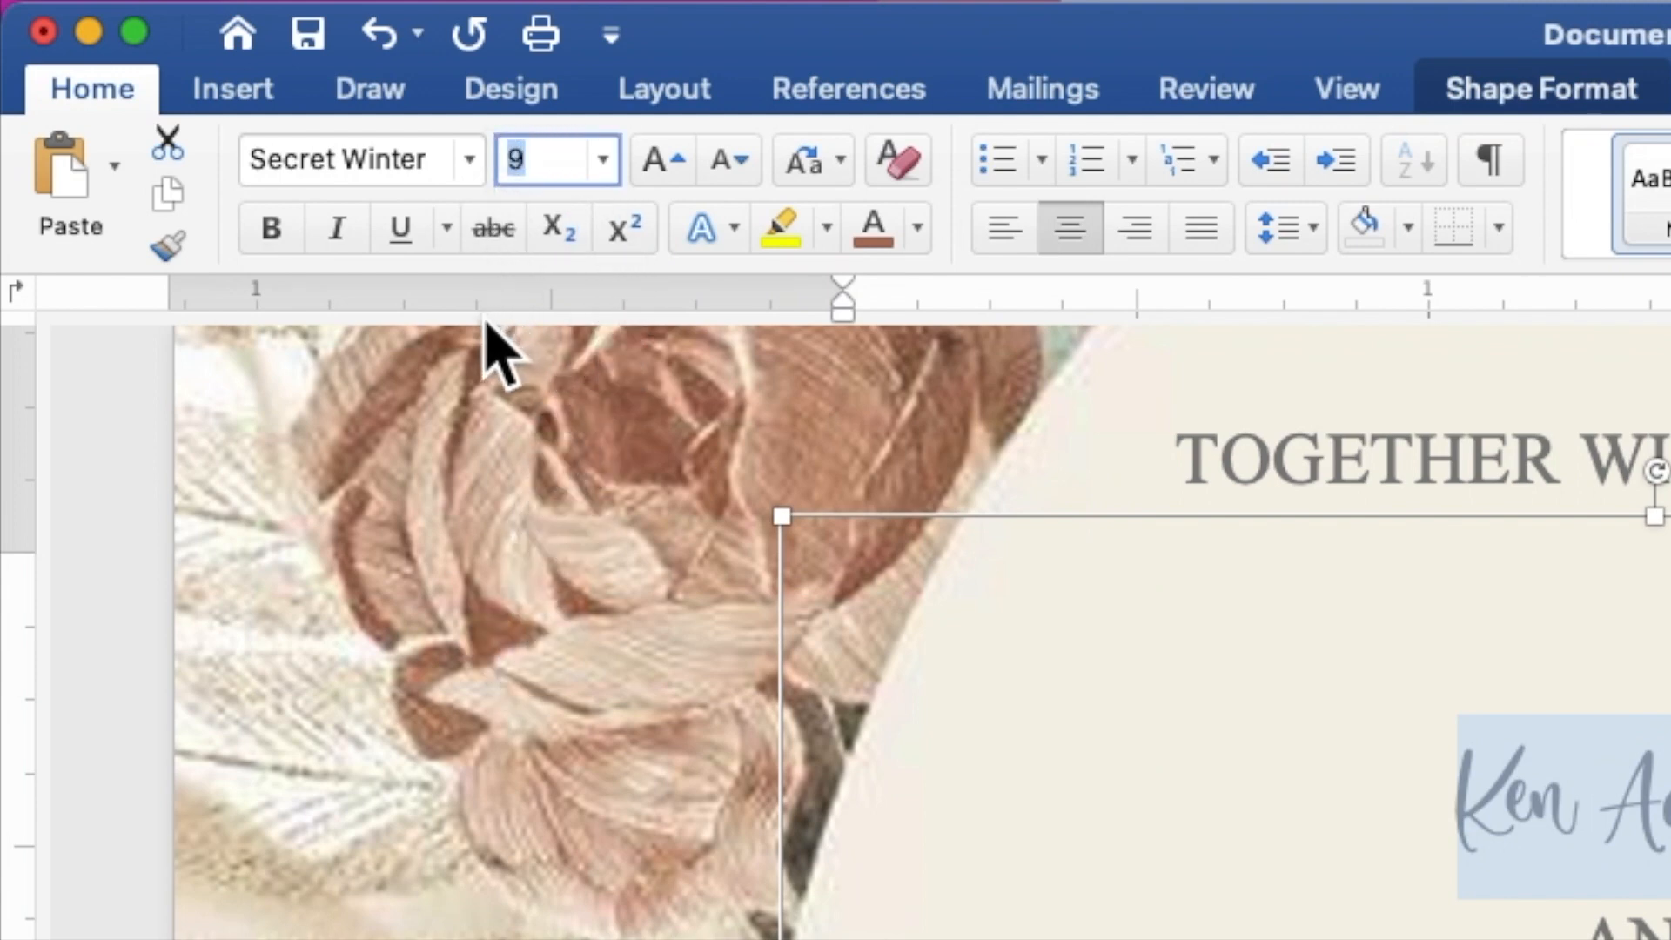
pyautogui.write('25')
pyautogui.press('Return')
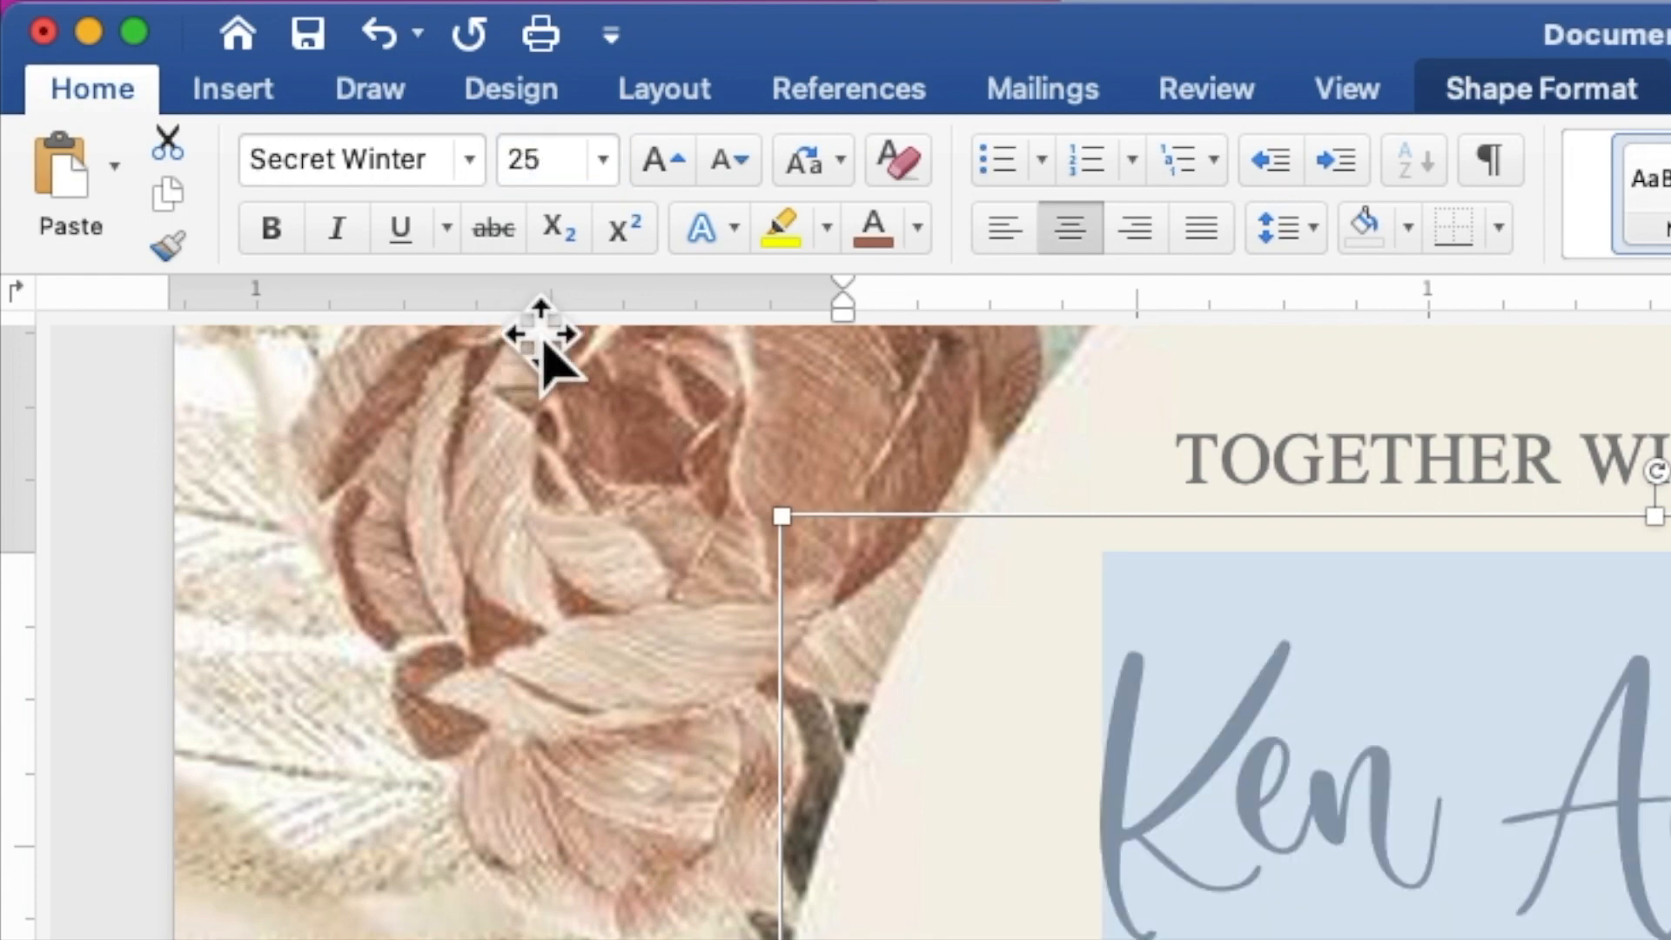
pyautogui.click(917, 228)
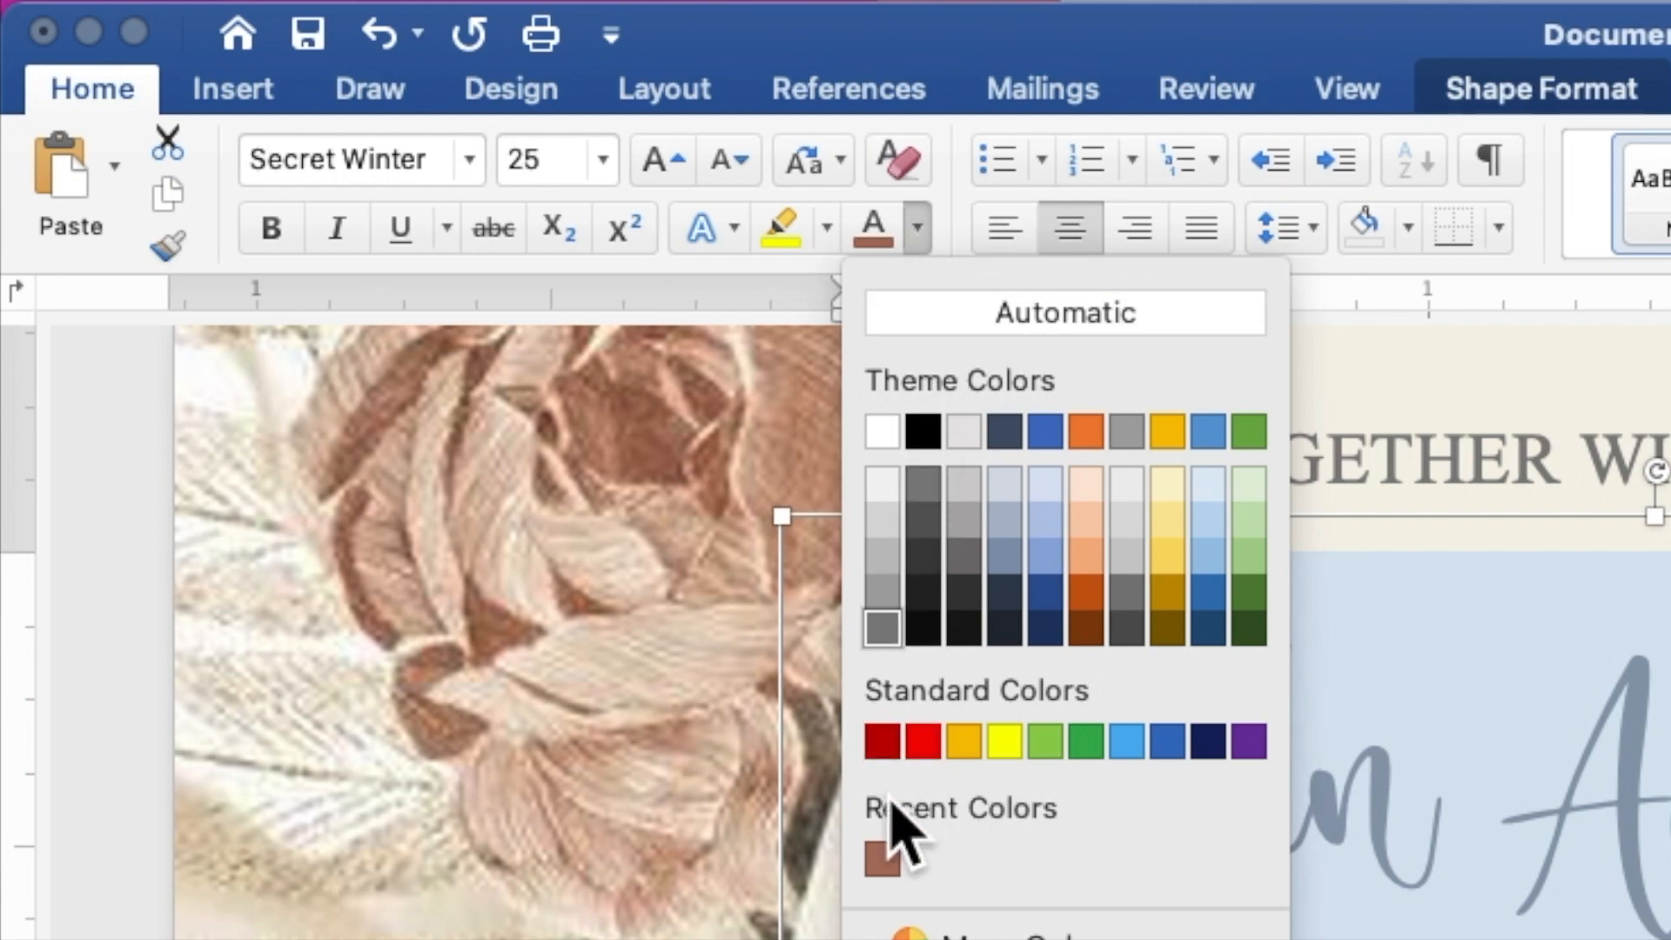
pyautogui.click(884, 860)
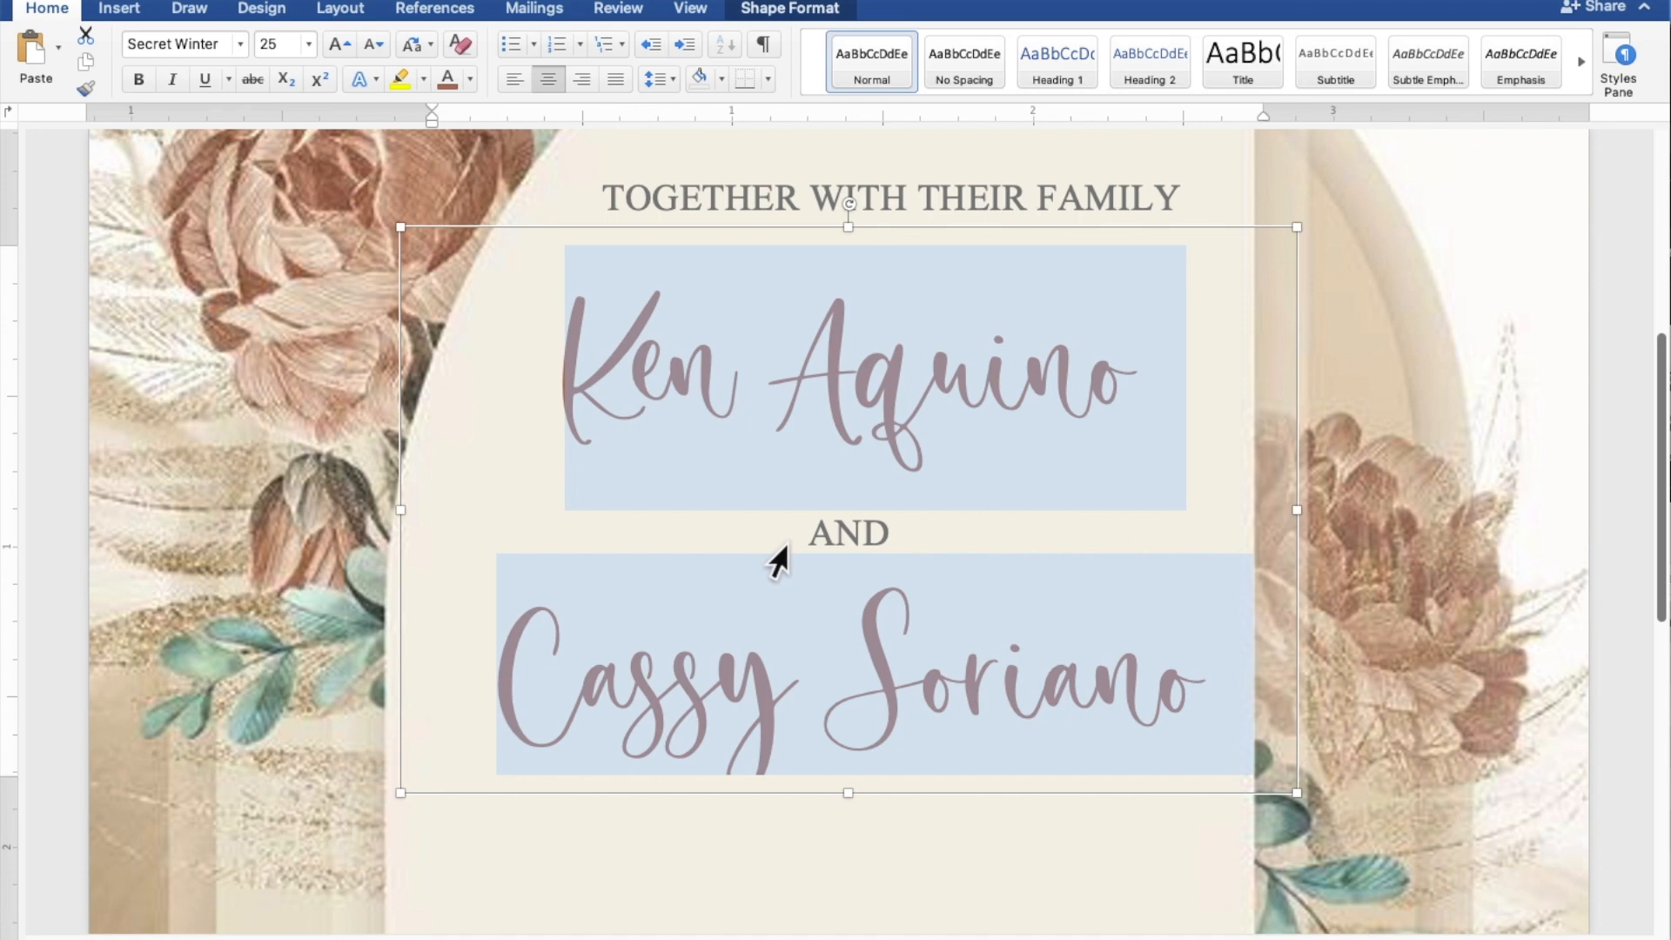
# Stretch the names box down to about 2.52" tall to reveal the request lines.
pyautogui.scroll(-3, 783, 565)
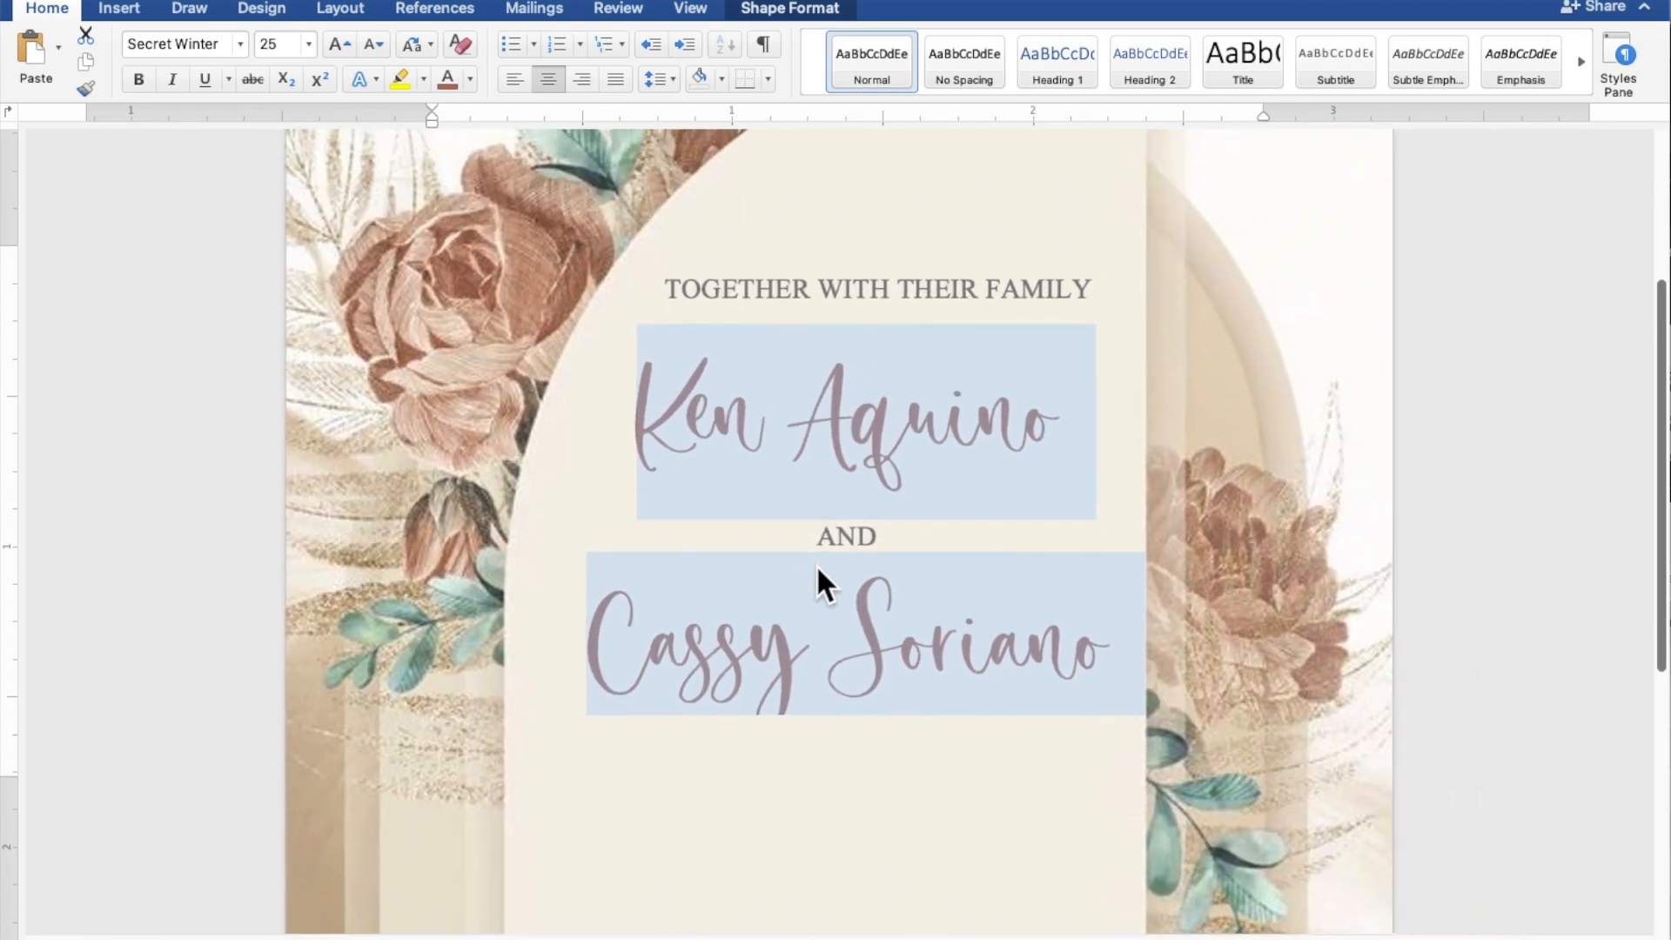
pyautogui.click(818, 567)
pyautogui.moveTo(843, 735); pyautogui.dragTo(852, 902)
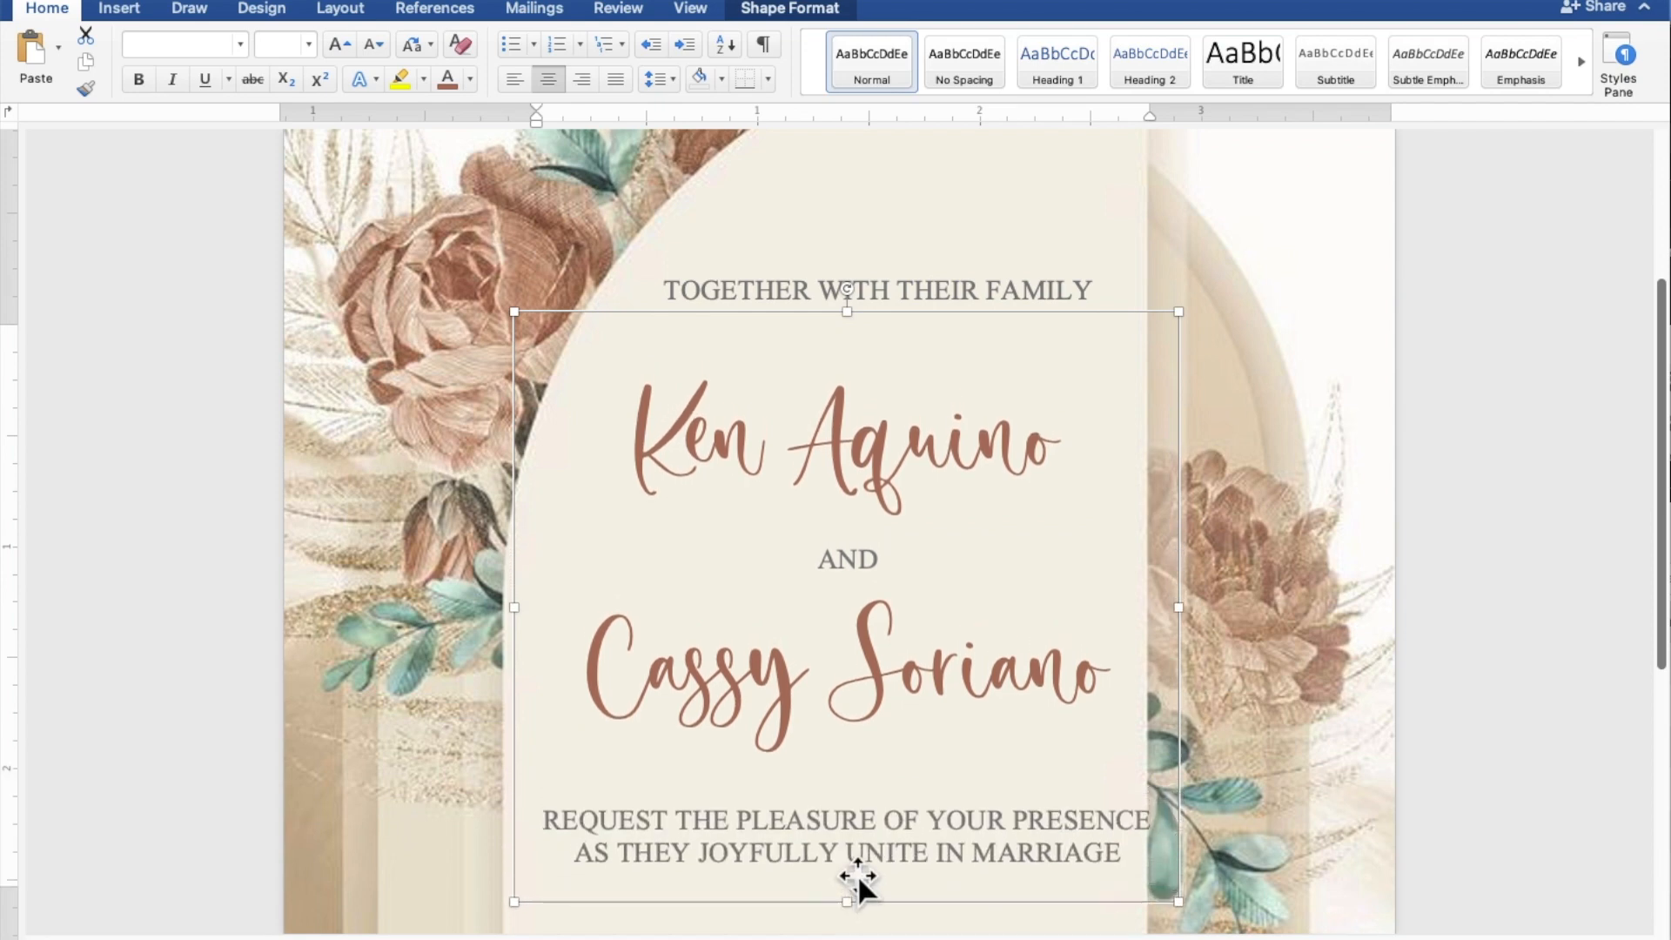
# Copy the TOGETHER WITH THEIR FAMILY box and paste the duplicate below the request lines.
pyautogui.scroll(-1, 858, 874)
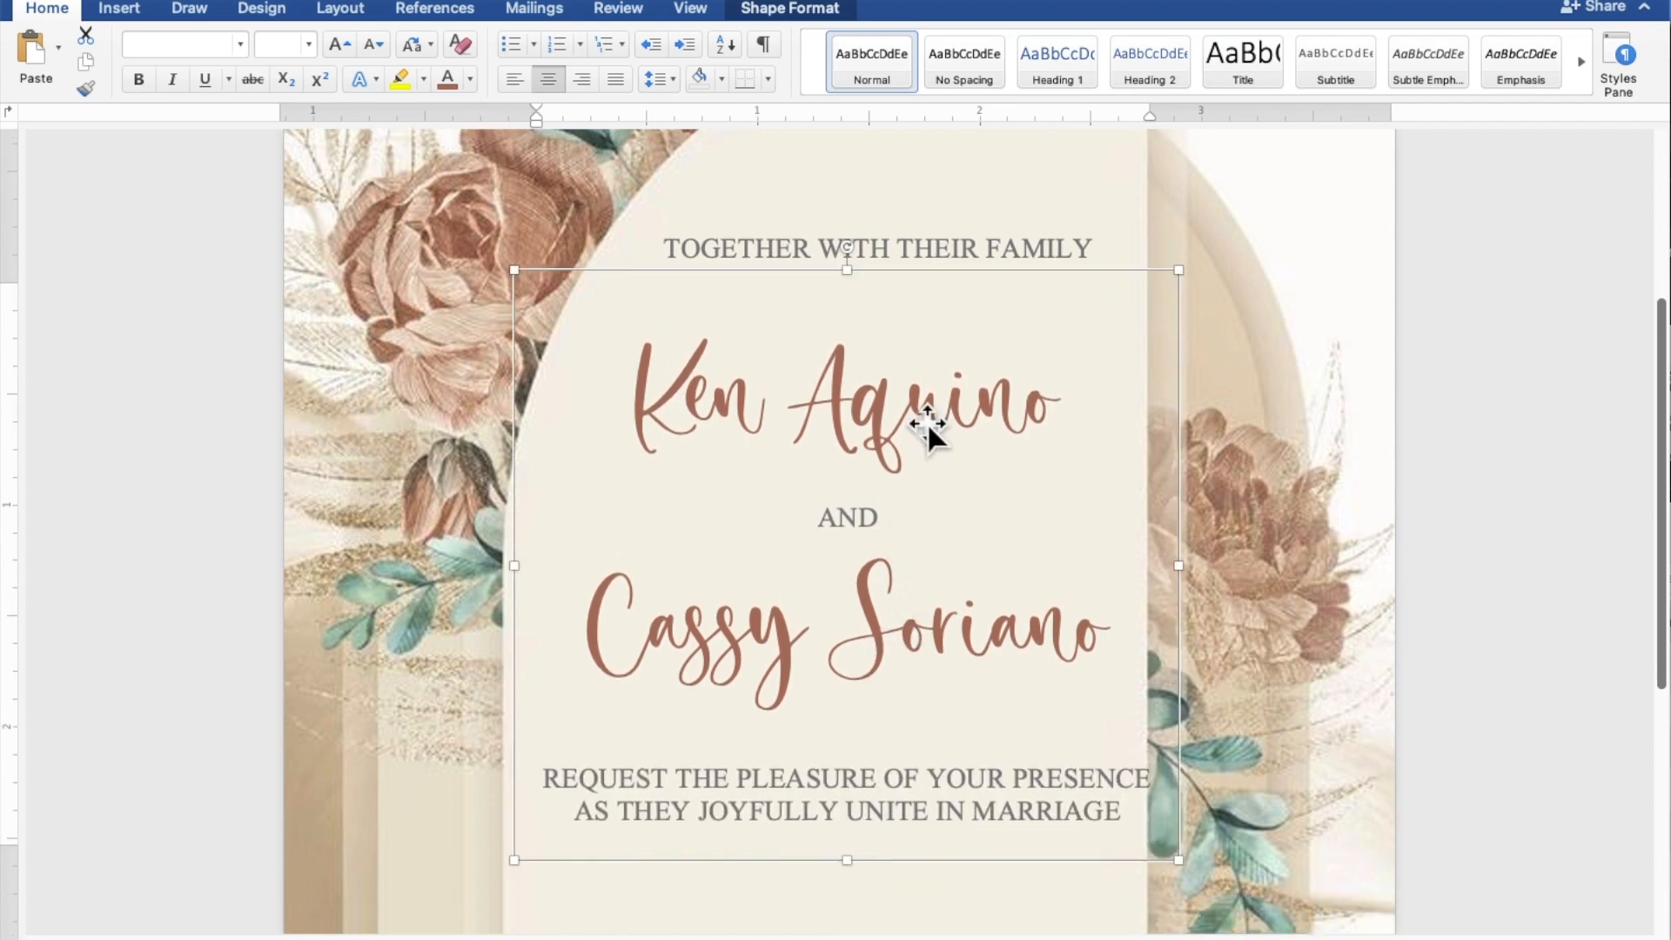
pyautogui.click(937, 253)
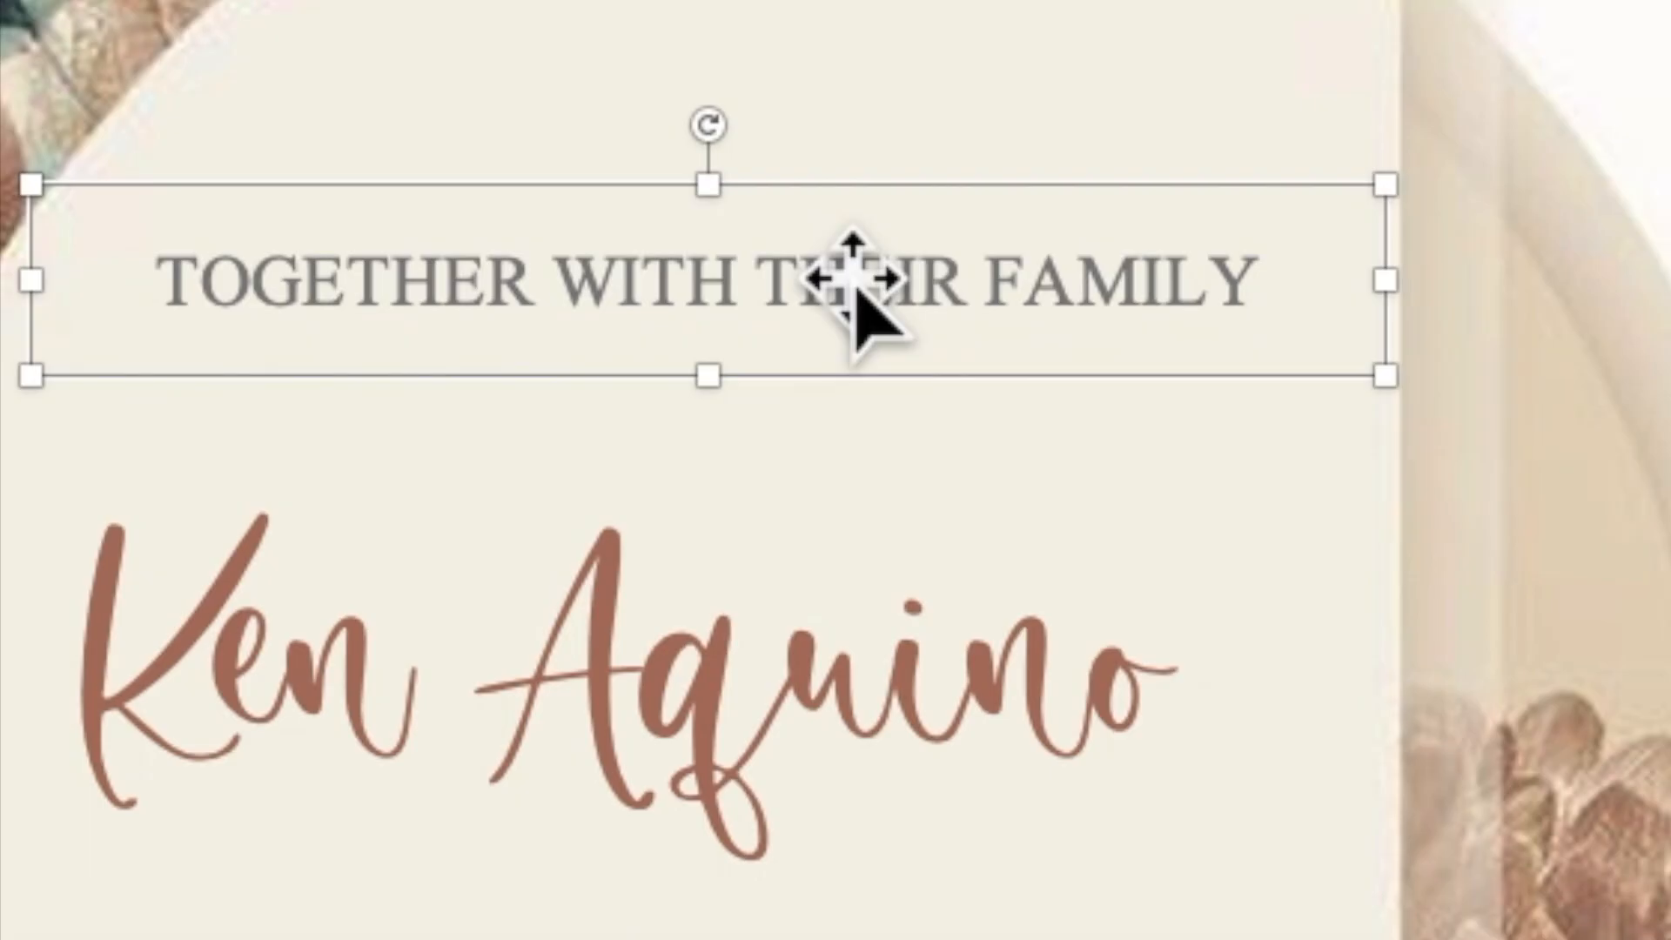
pyautogui.rightClick(857, 296)
pyautogui.click(920, 383)
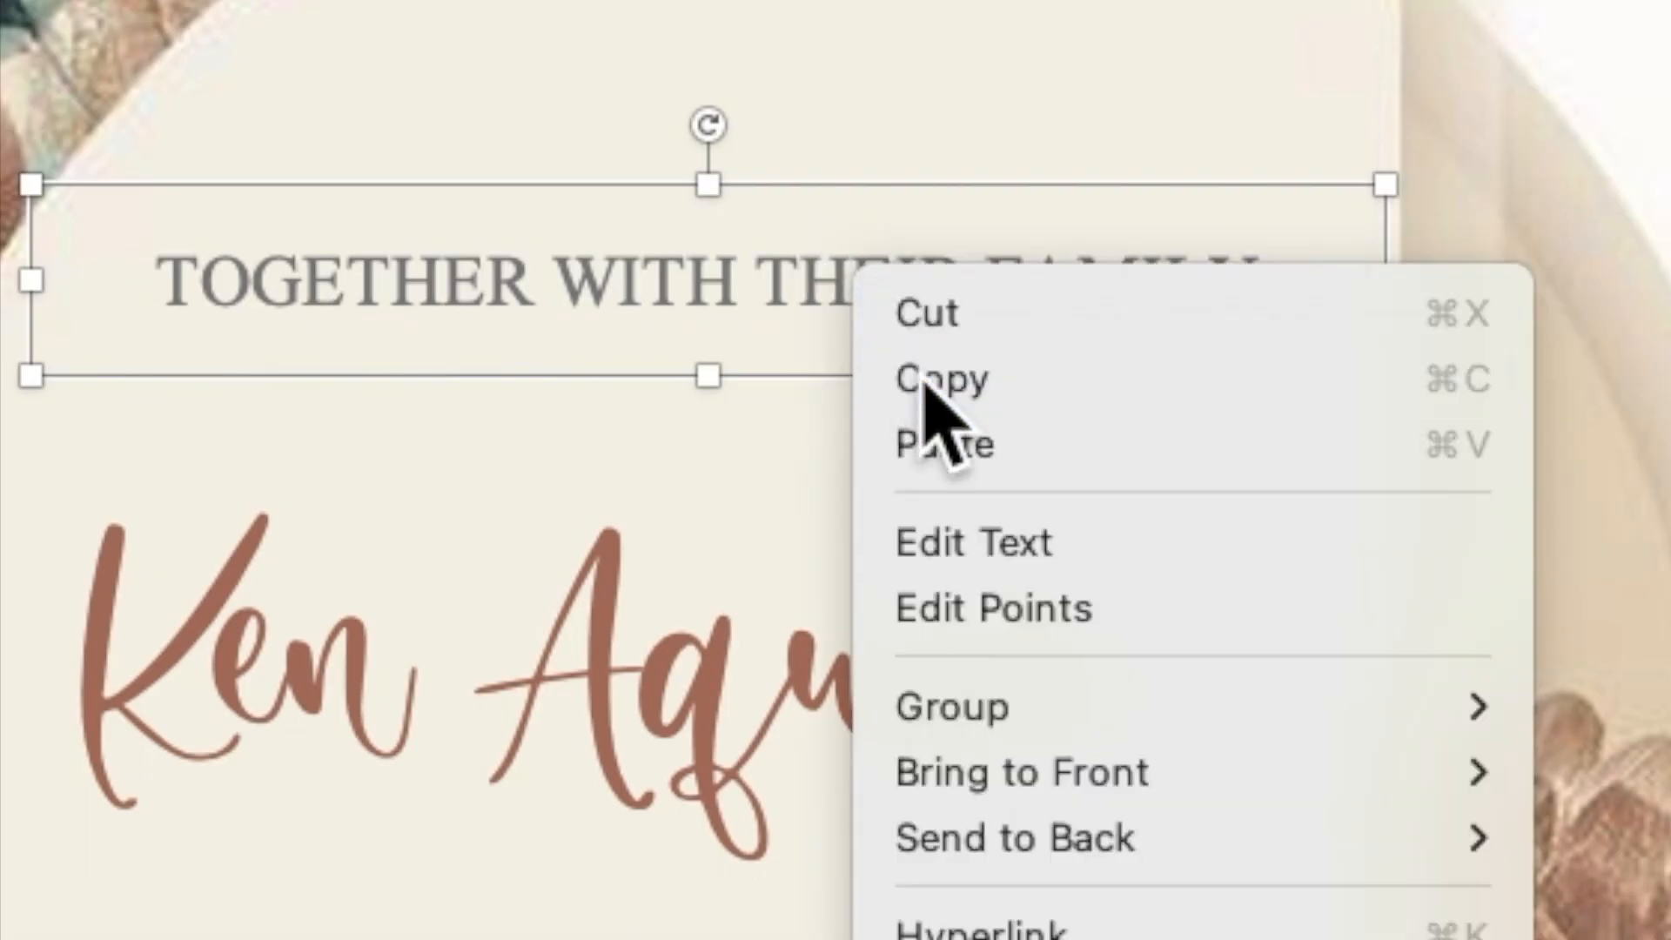
pyautogui.rightClick(858, 261)
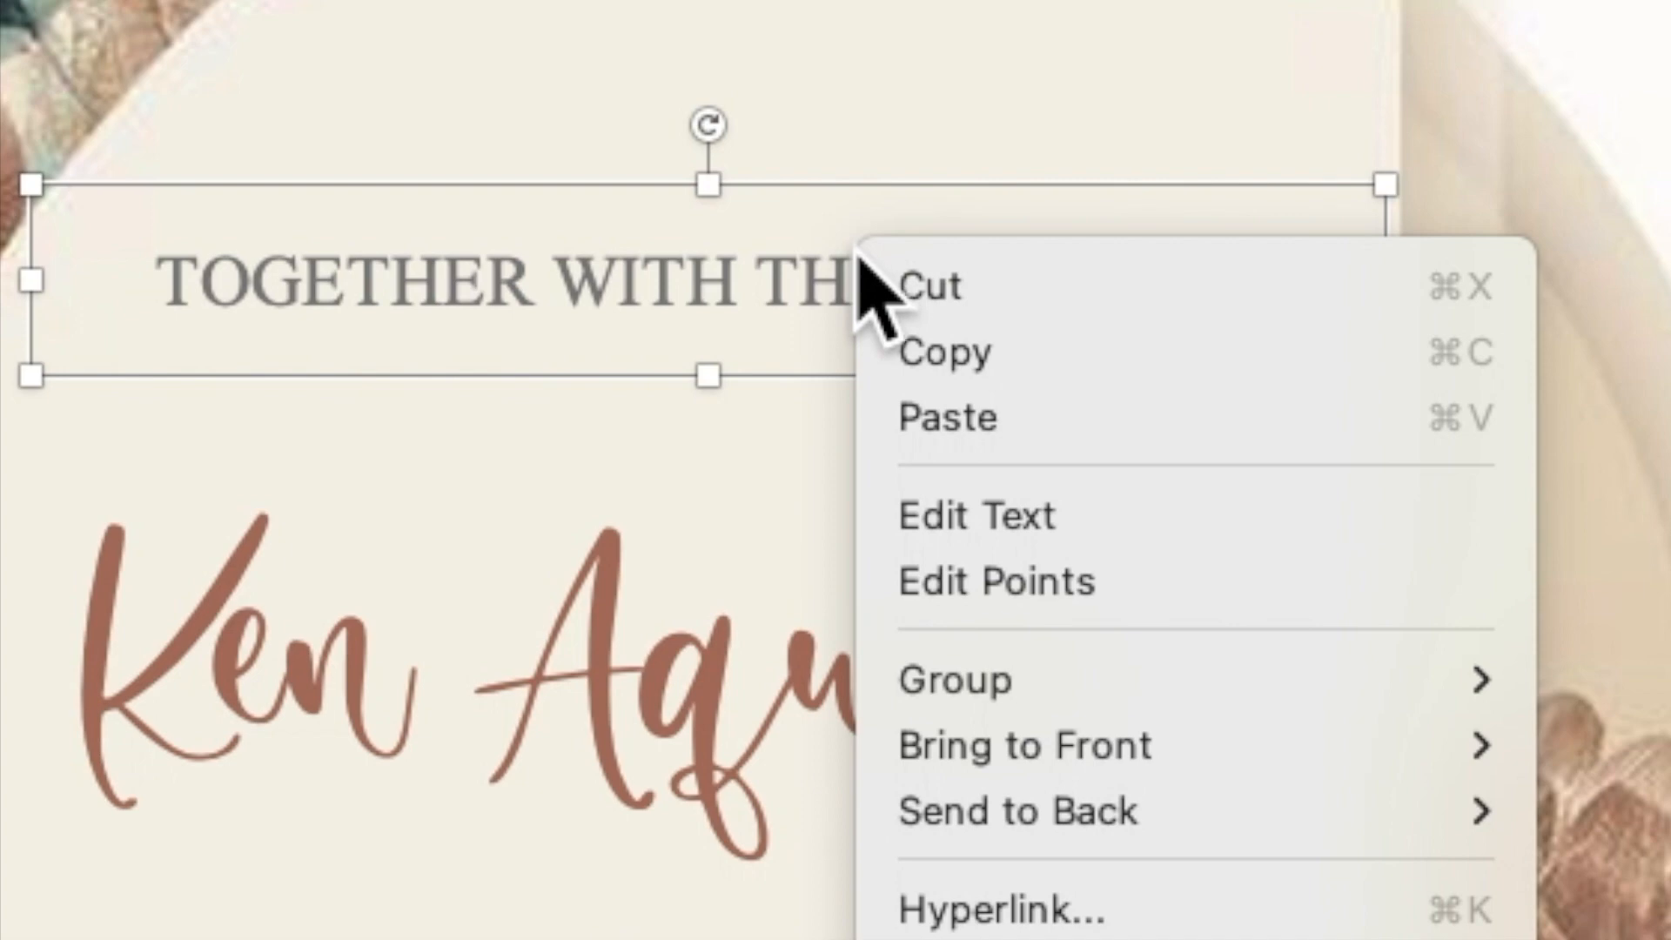
pyautogui.click(945, 433)
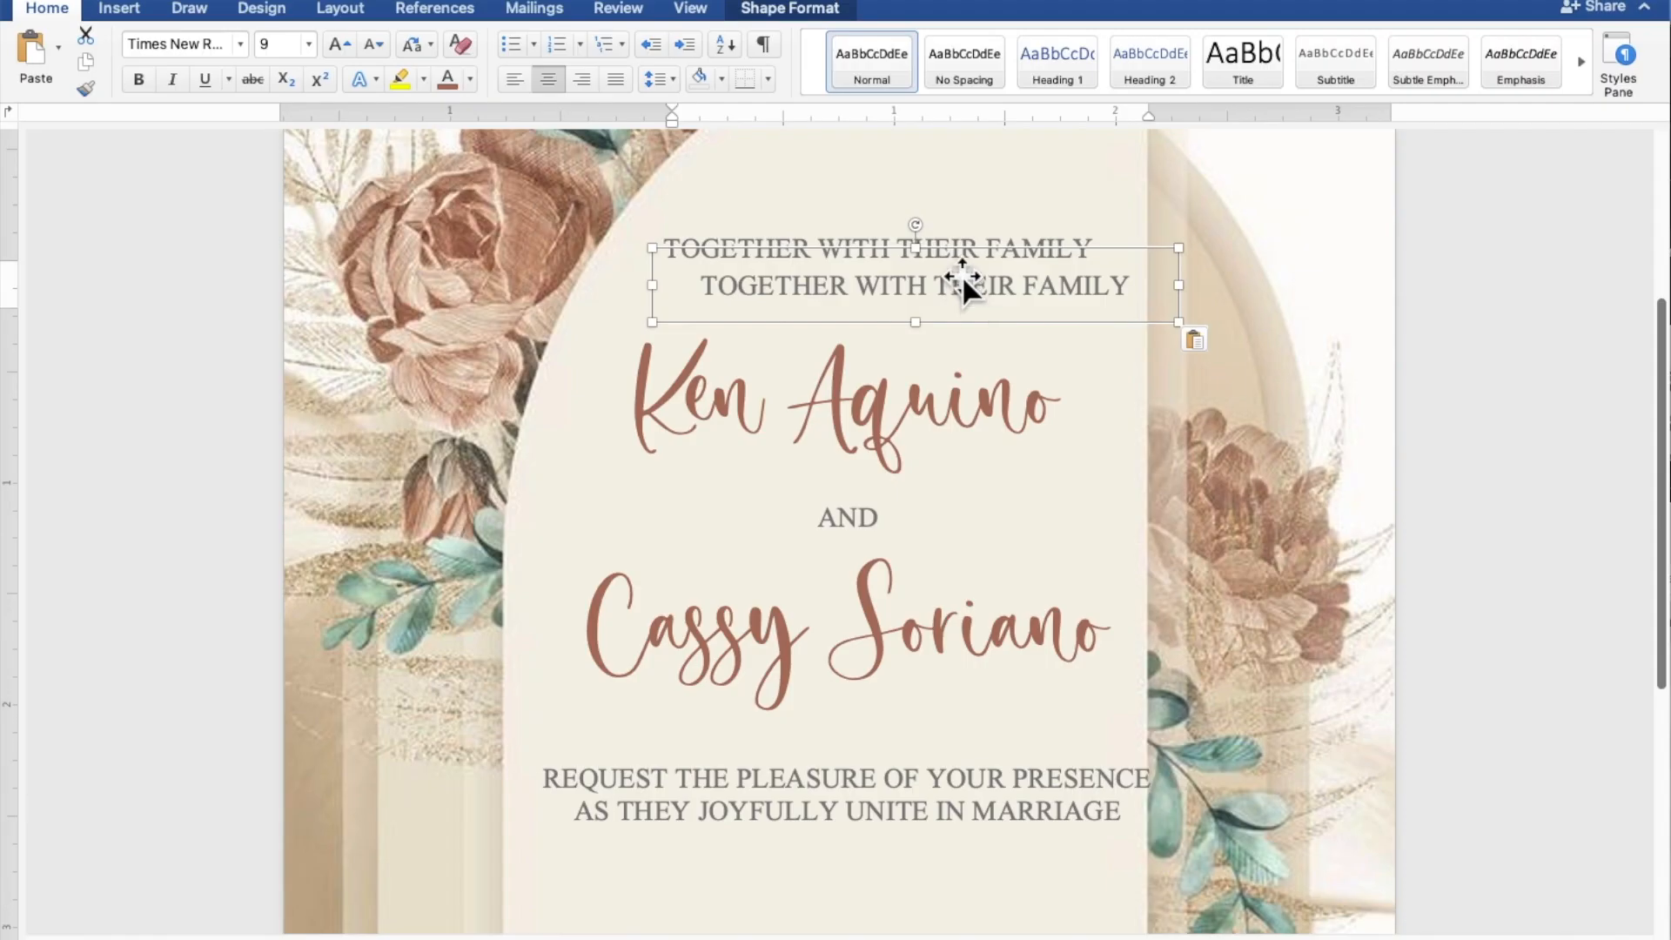
pyautogui.moveTo(921, 371); pyautogui.dragTo(921, 655)
pyautogui.moveTo(962, 394); pyautogui.dragTo(938, 865)
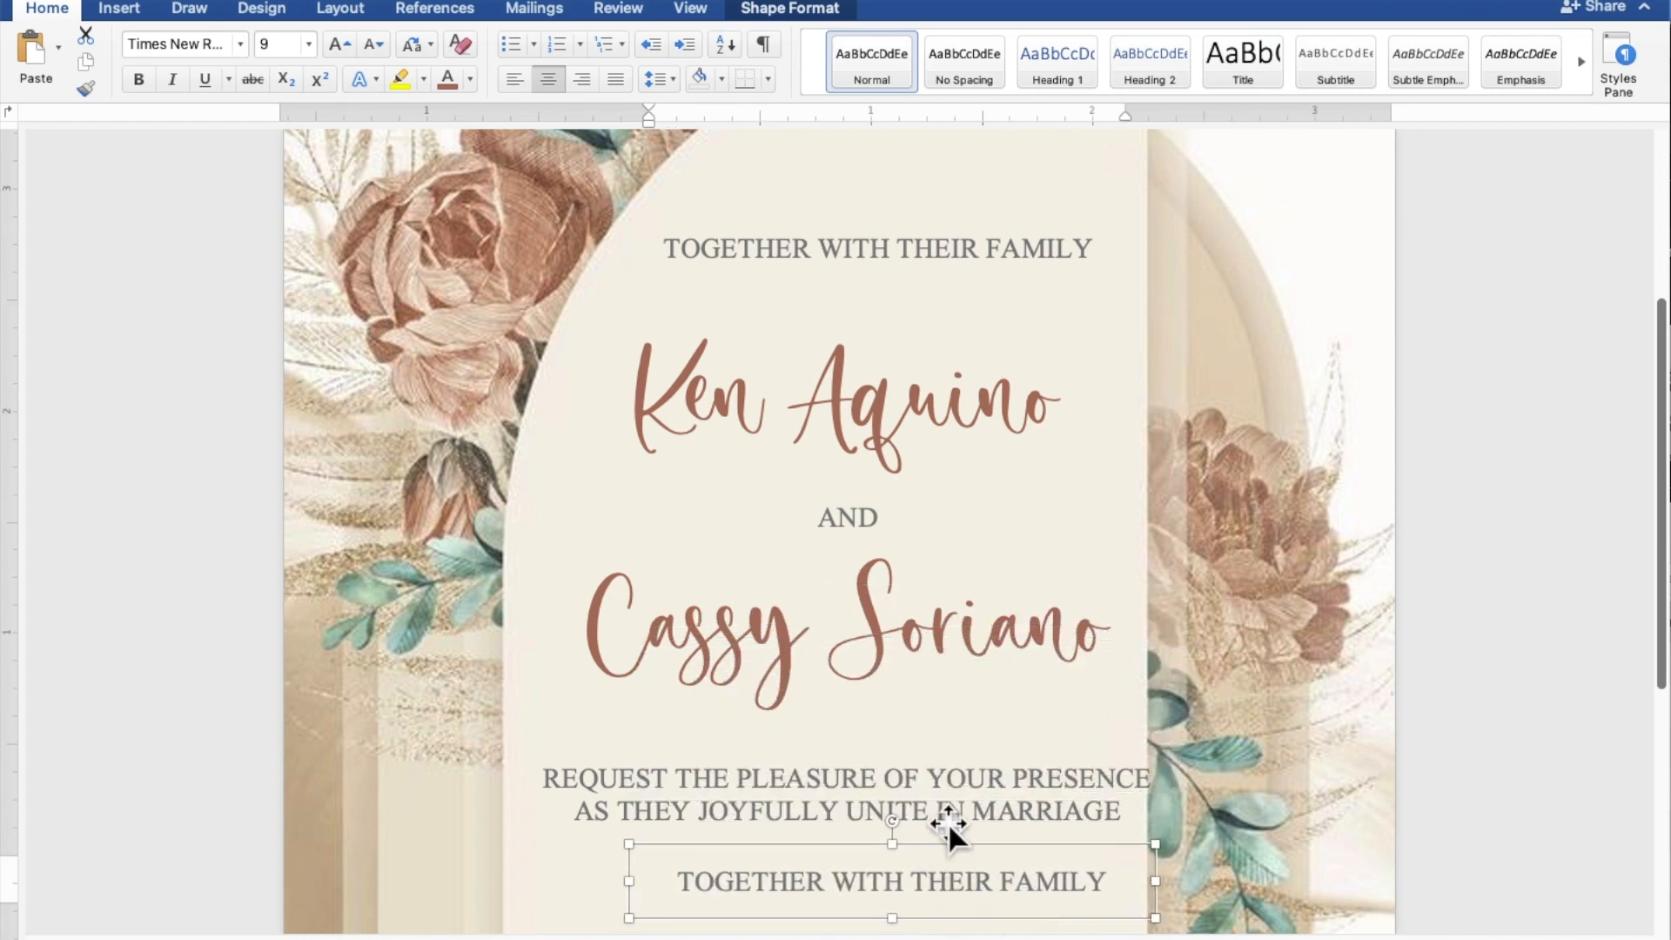
# Move the lower duplicate box down and left, make it taller, and select its text.
pyautogui.click(948, 821)
pyautogui.scroll(-5, 946, 816)
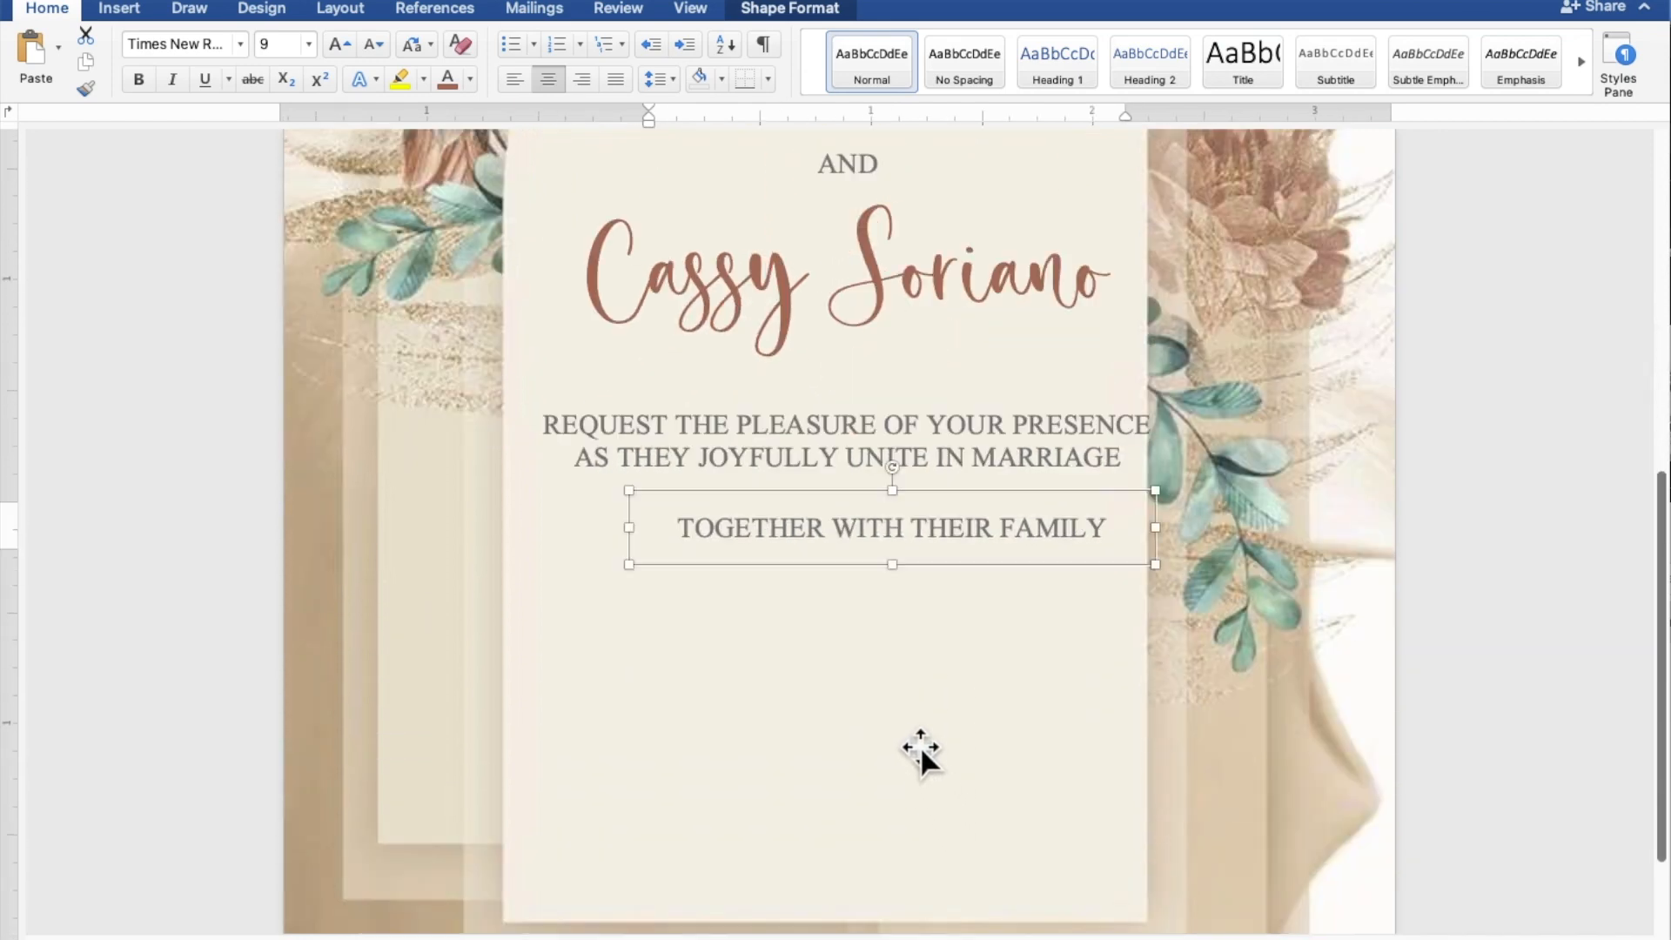
pyautogui.moveTo(858, 533); pyautogui.dragTo(787, 592)
pyautogui.click(791, 599)
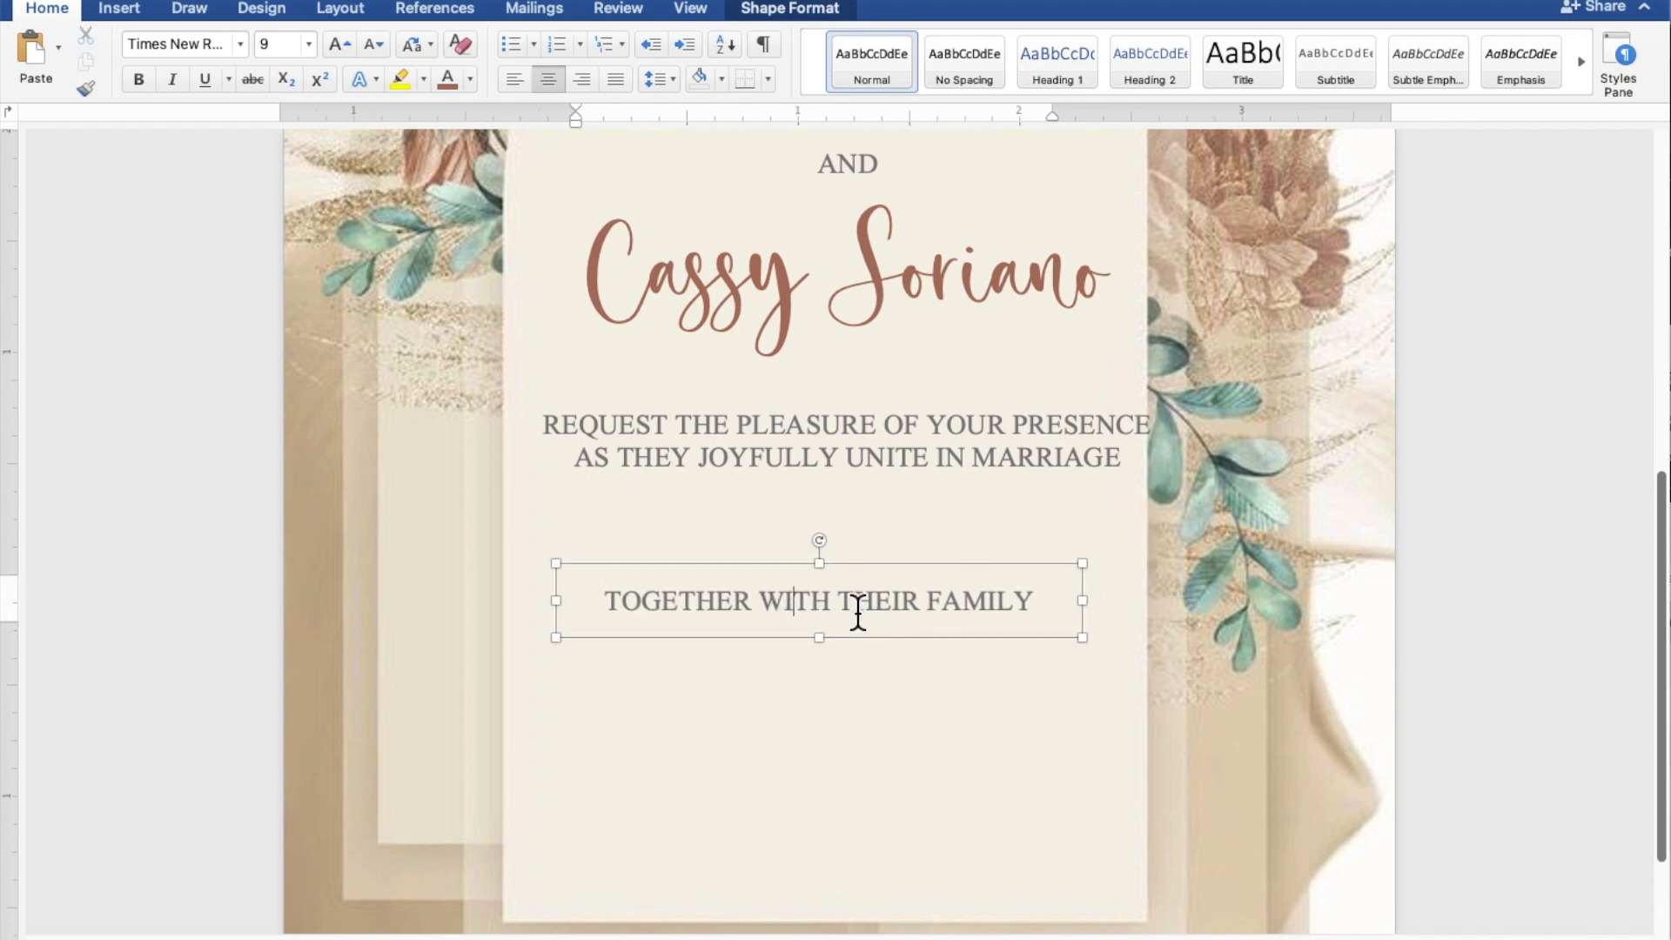
pyautogui.moveTo(819, 644); pyautogui.dragTo(801, 866)
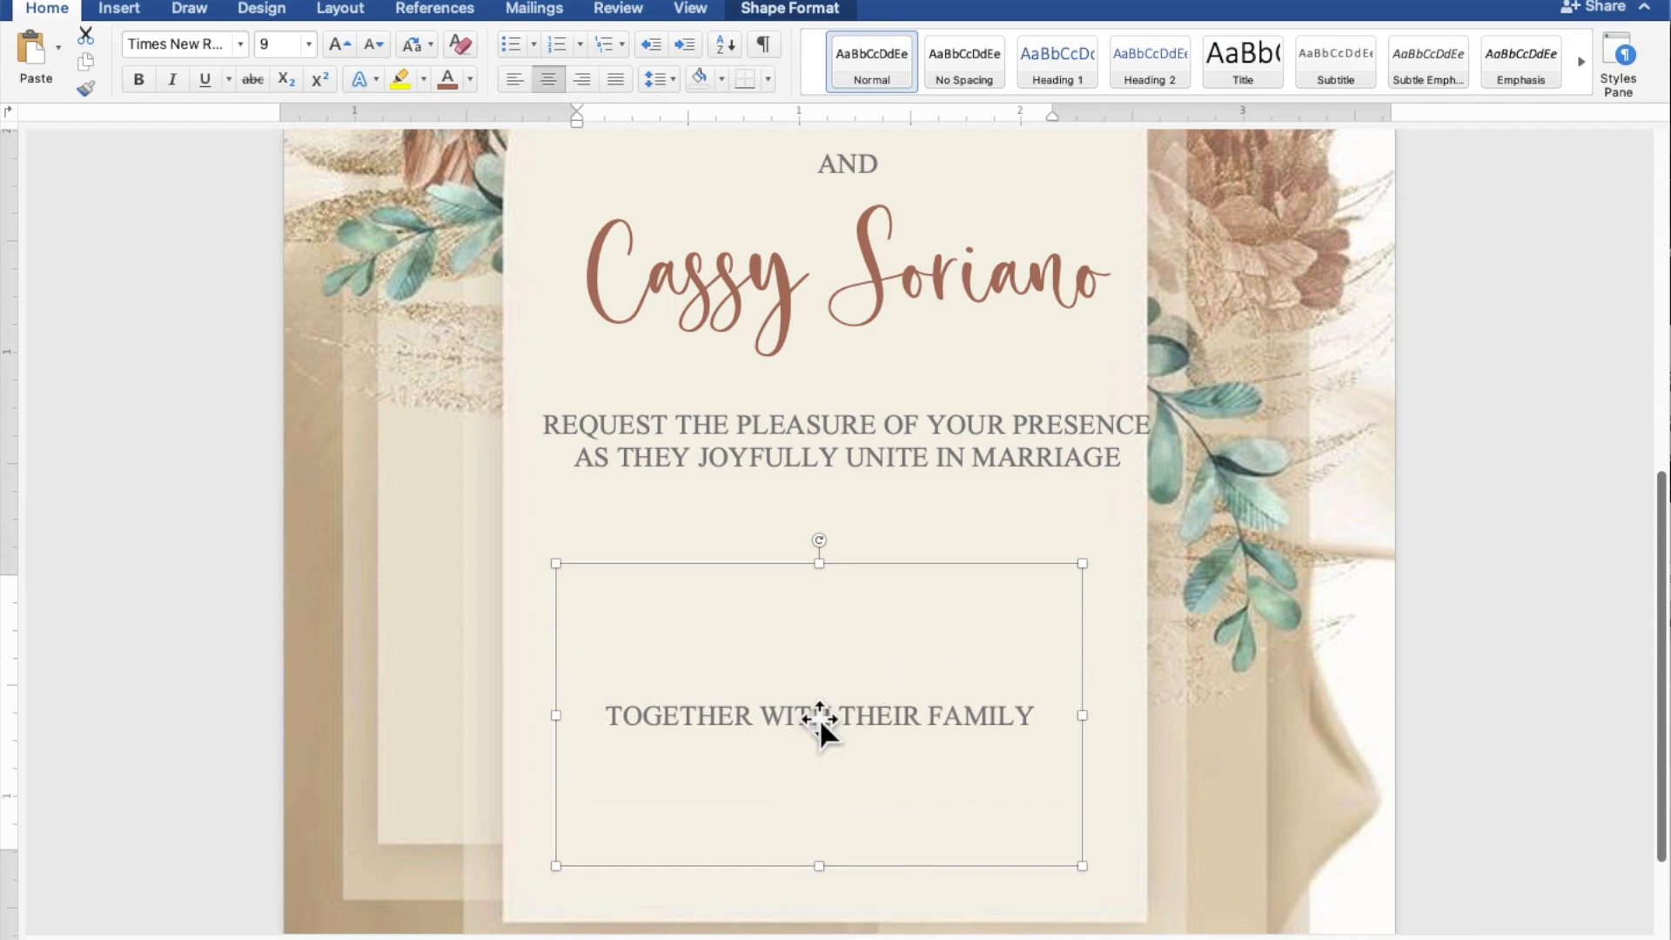
pyautogui.moveTo(1044, 711); pyautogui.dragTo(684, 713)
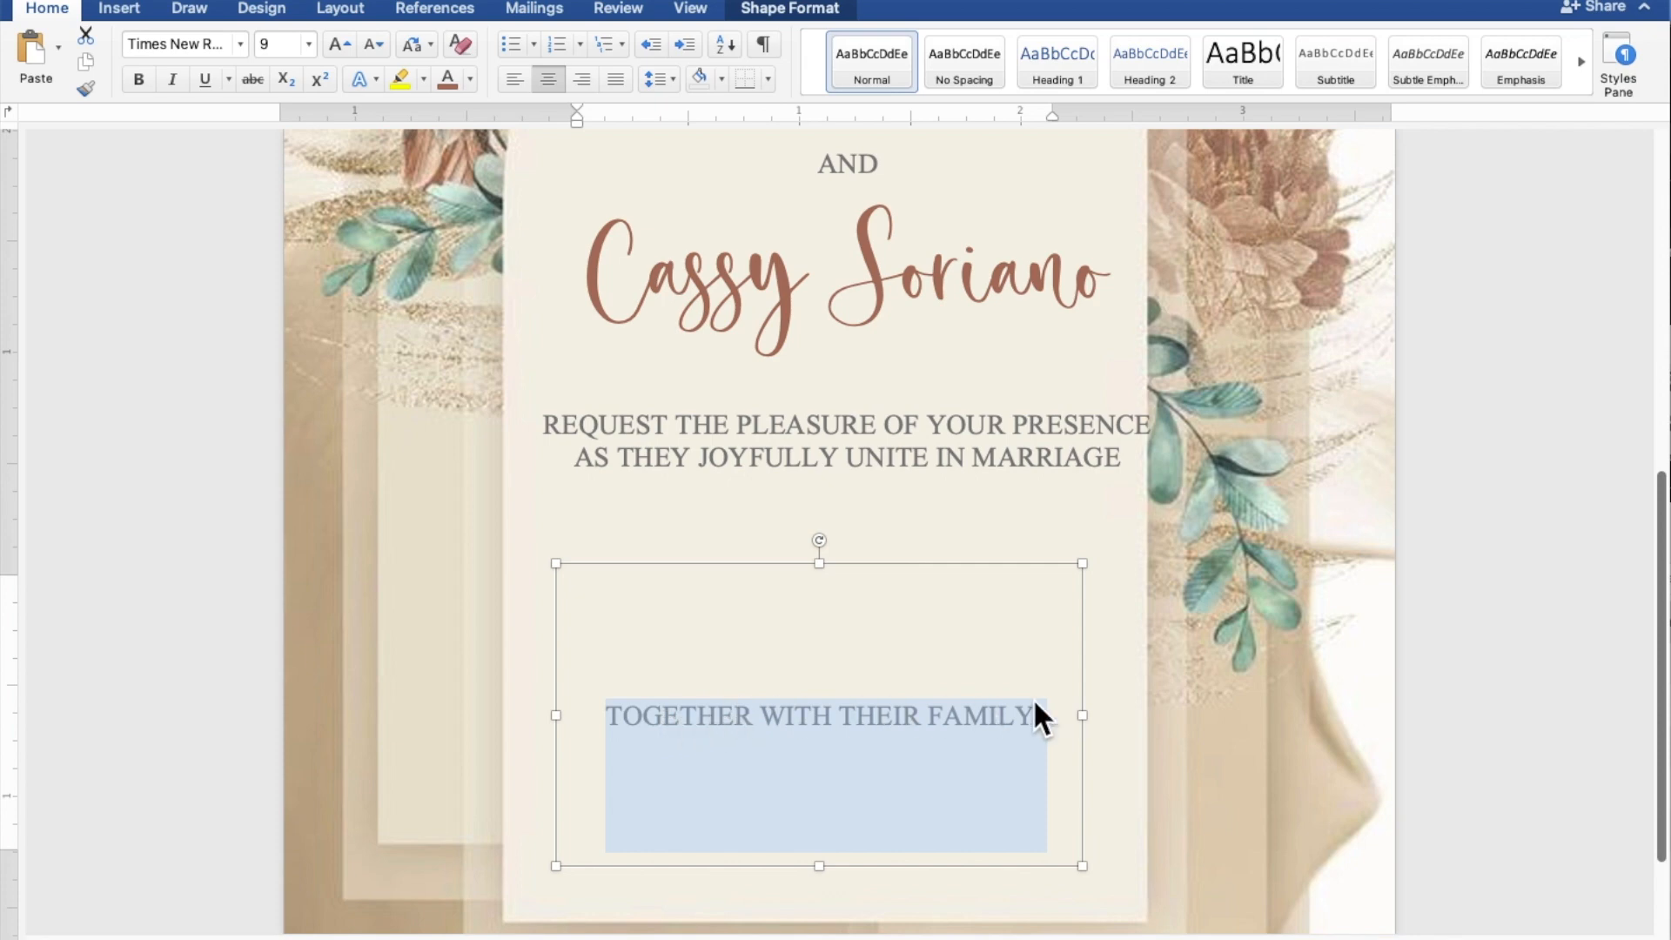
# Type 'SUNDAY', 'FEBRUARY 26, 2023', '10:00 IN THE MORNING' and 'ST. THOMAS AQUINAS PARISH CHURCH' on separate lines.
pyautogui.write('S')
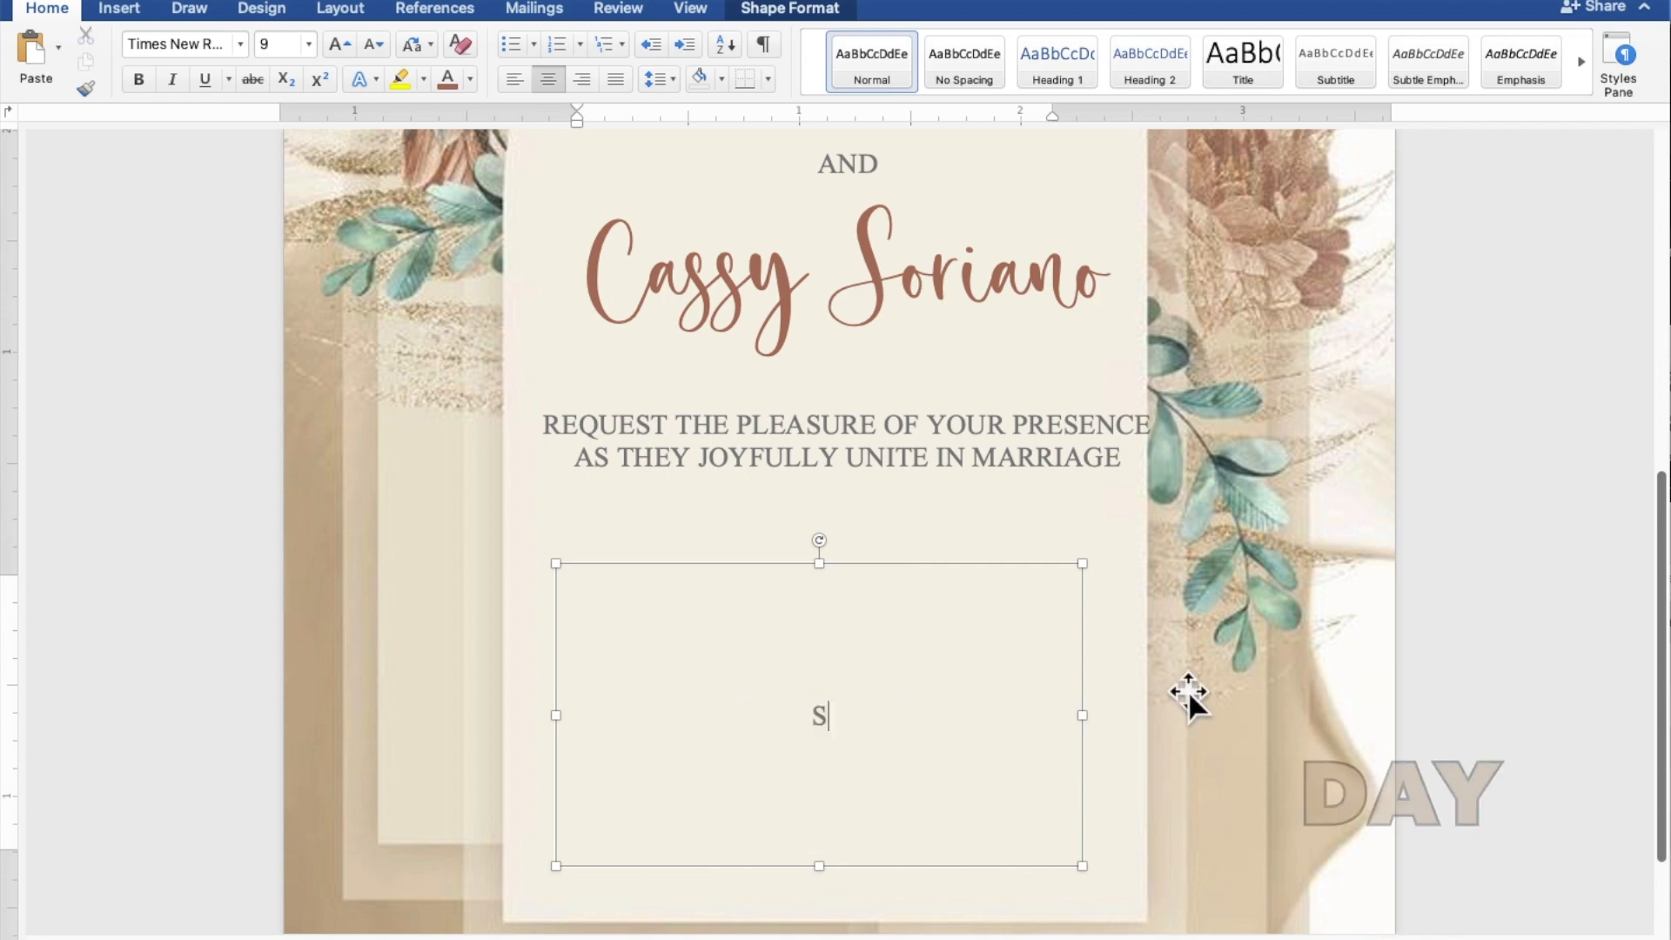
pyautogui.write('UNDAY')
pyautogui.press('Return')
pyautogui.write('FE')
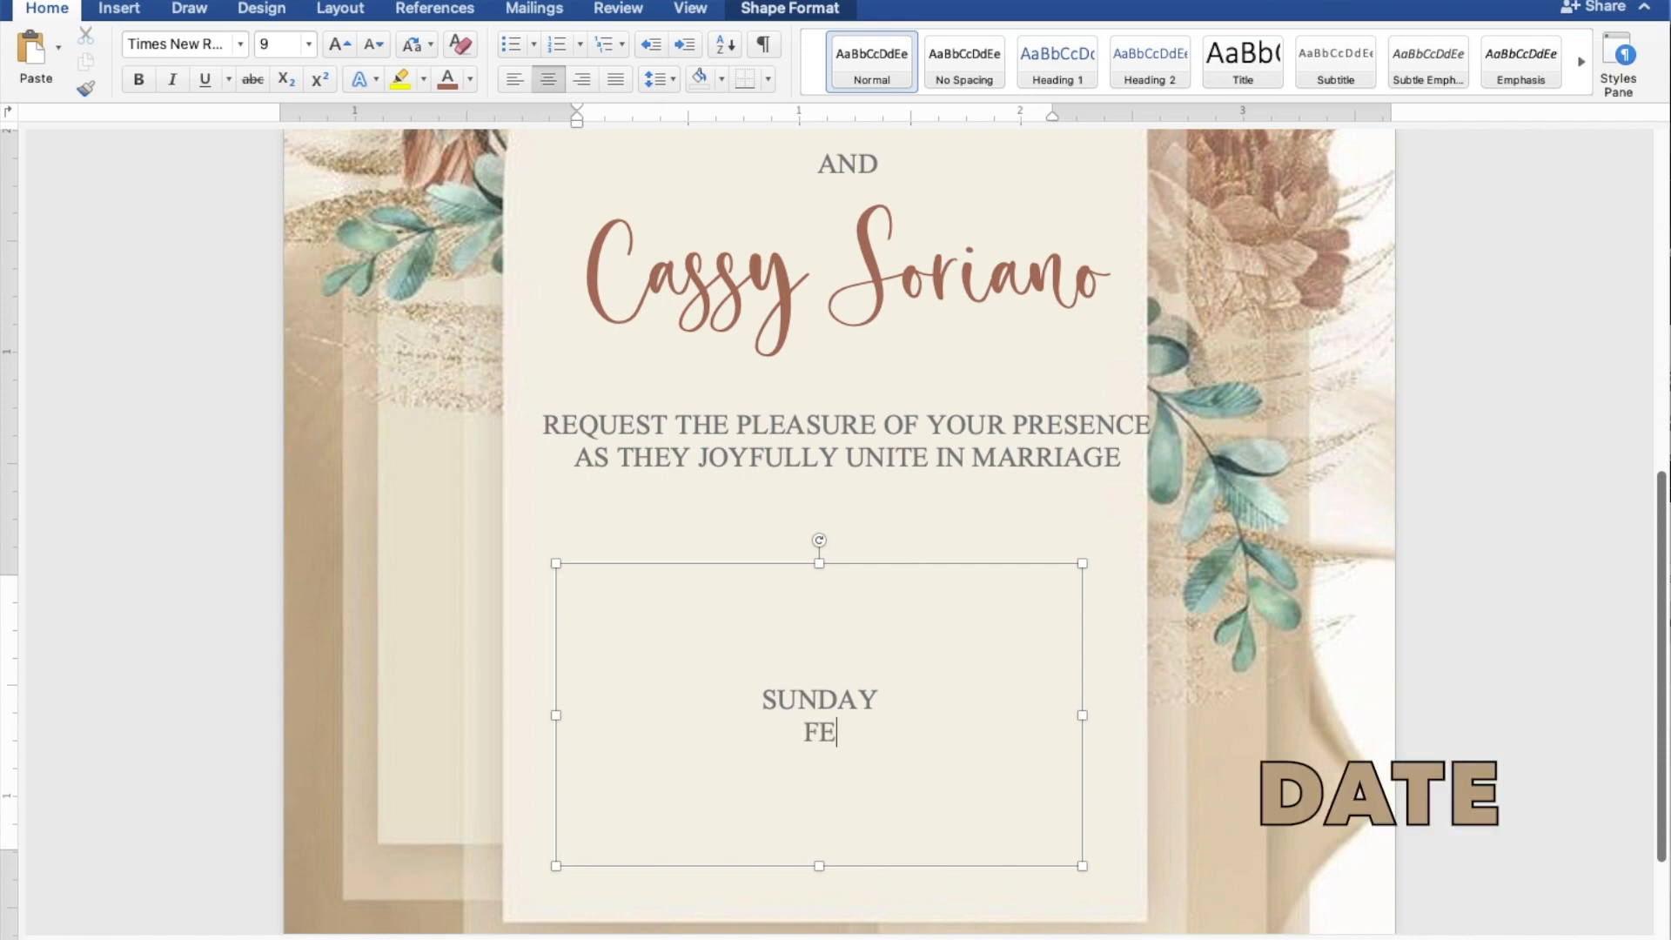
pyautogui.write('BRUARY')
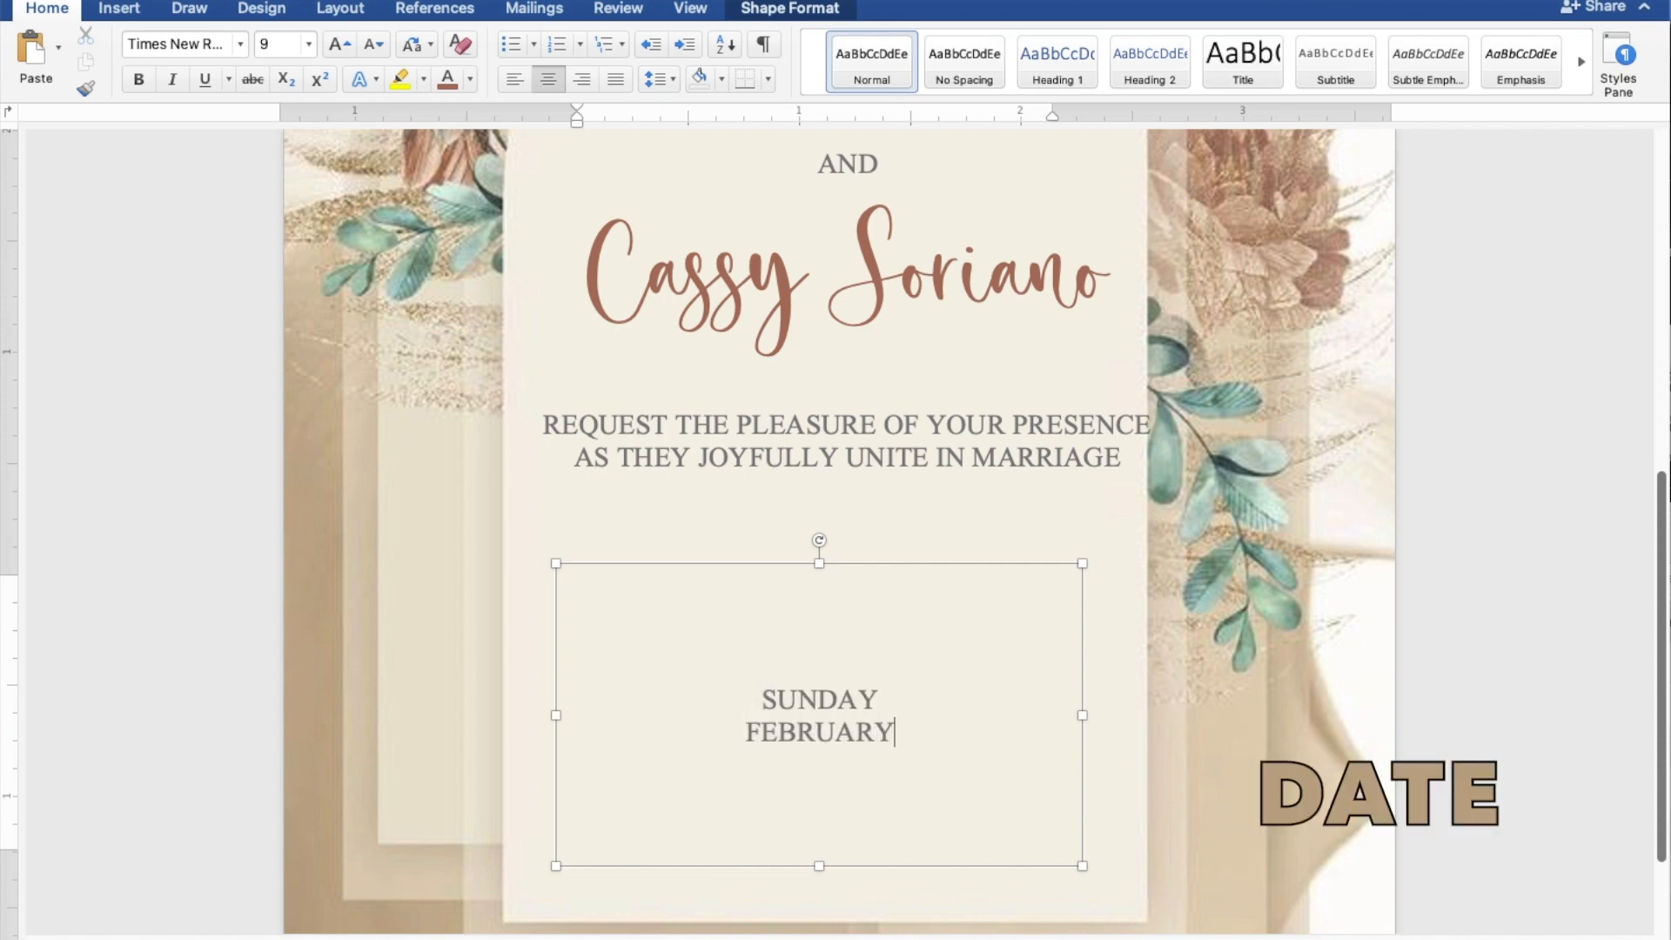
pyautogui.write(' 26,')
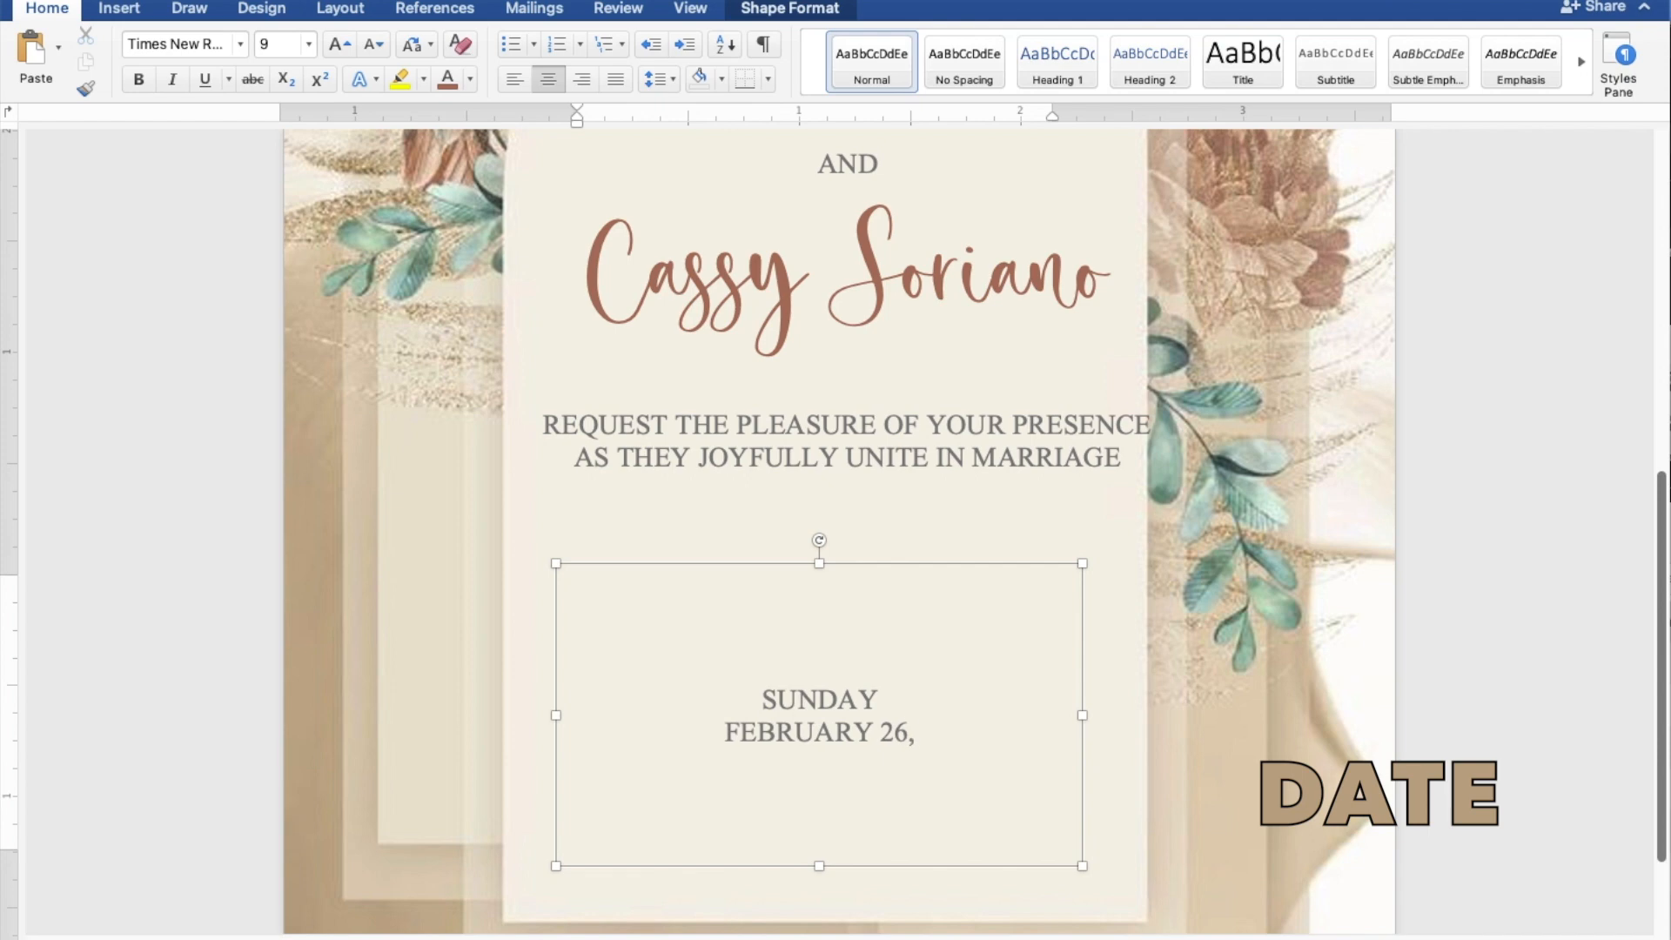
pyautogui.write(' 2023')
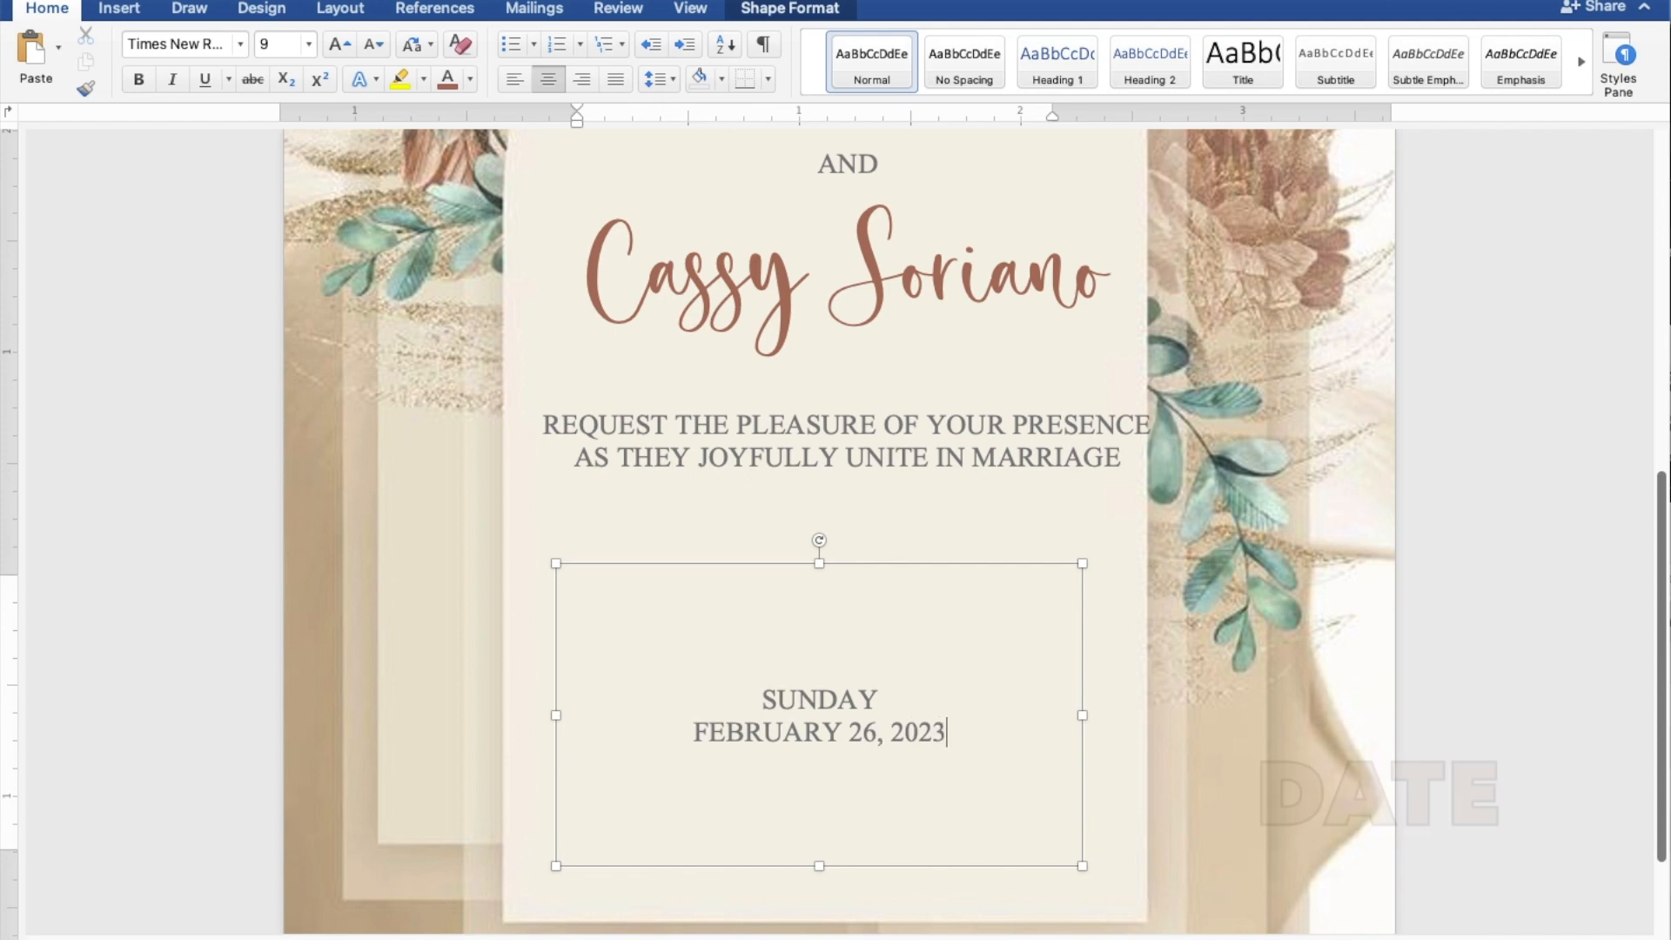
pyautogui.press('Return')
pyautogui.write('10')
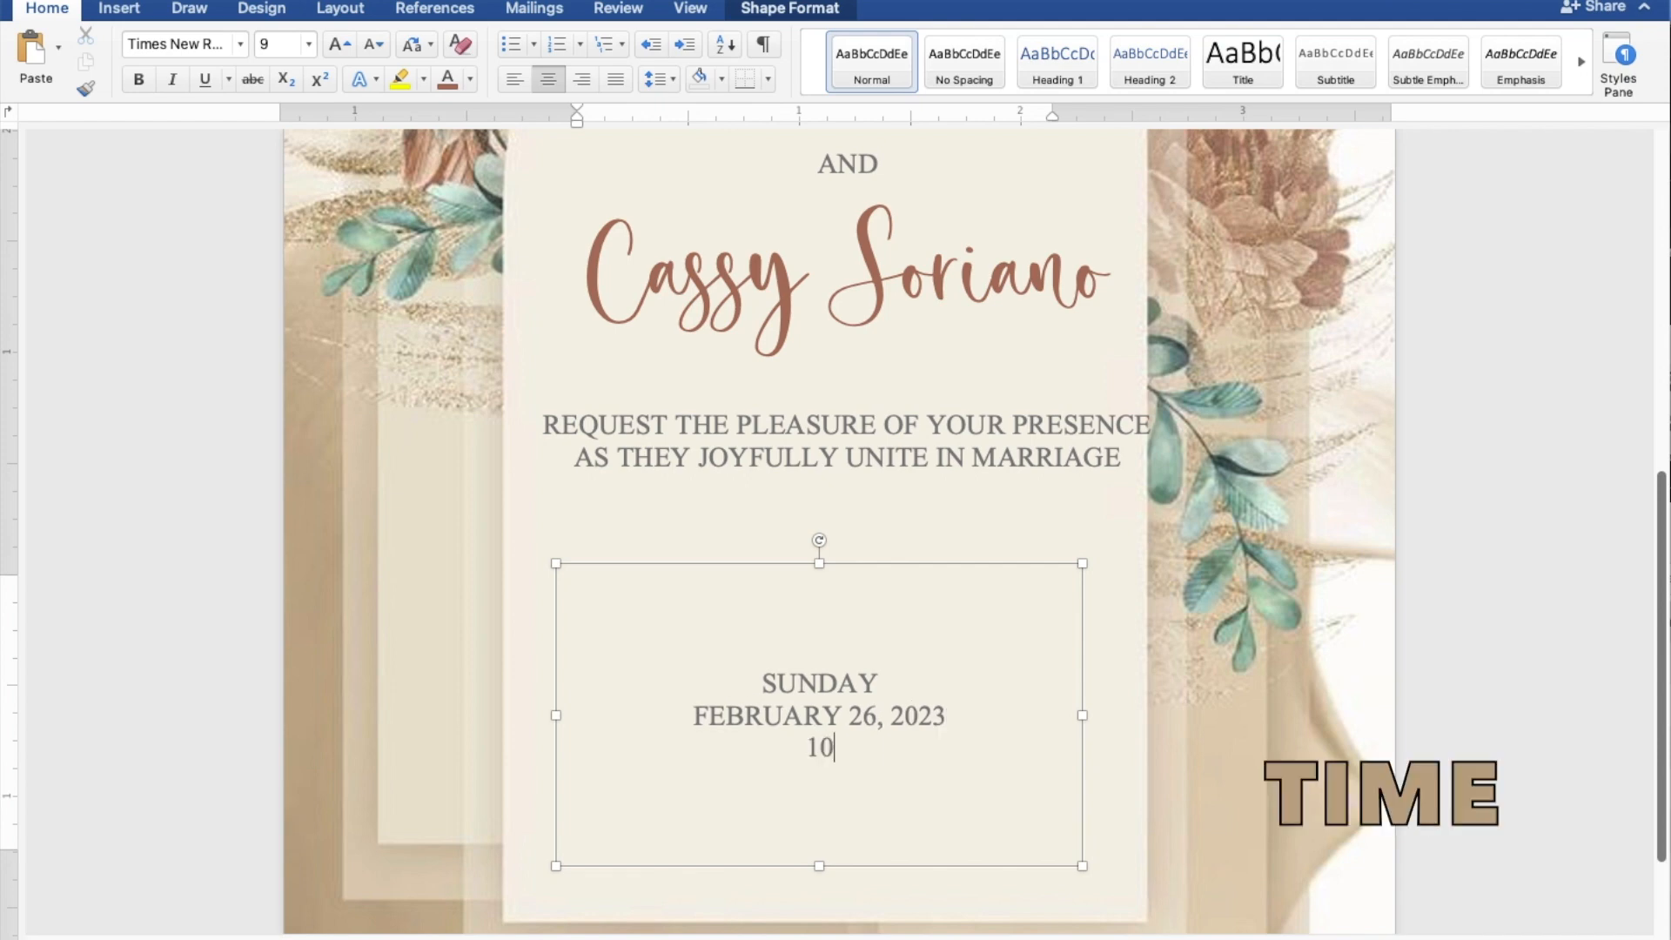
pyautogui.write(':00 IN TH')
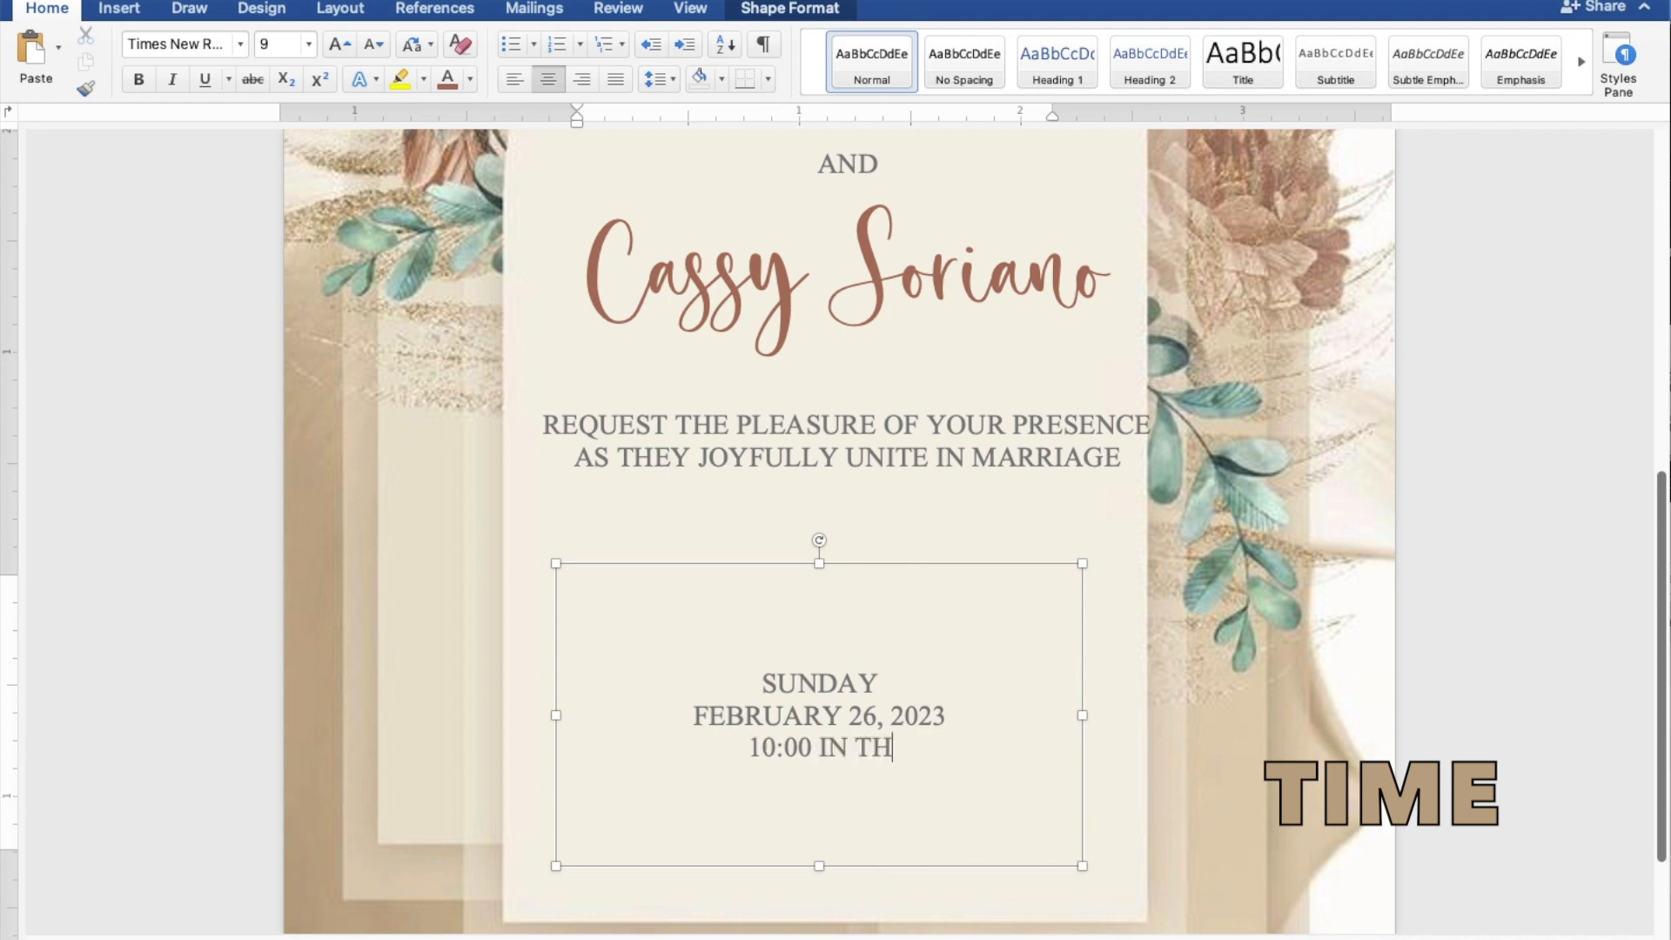
pyautogui.write('E MORN')
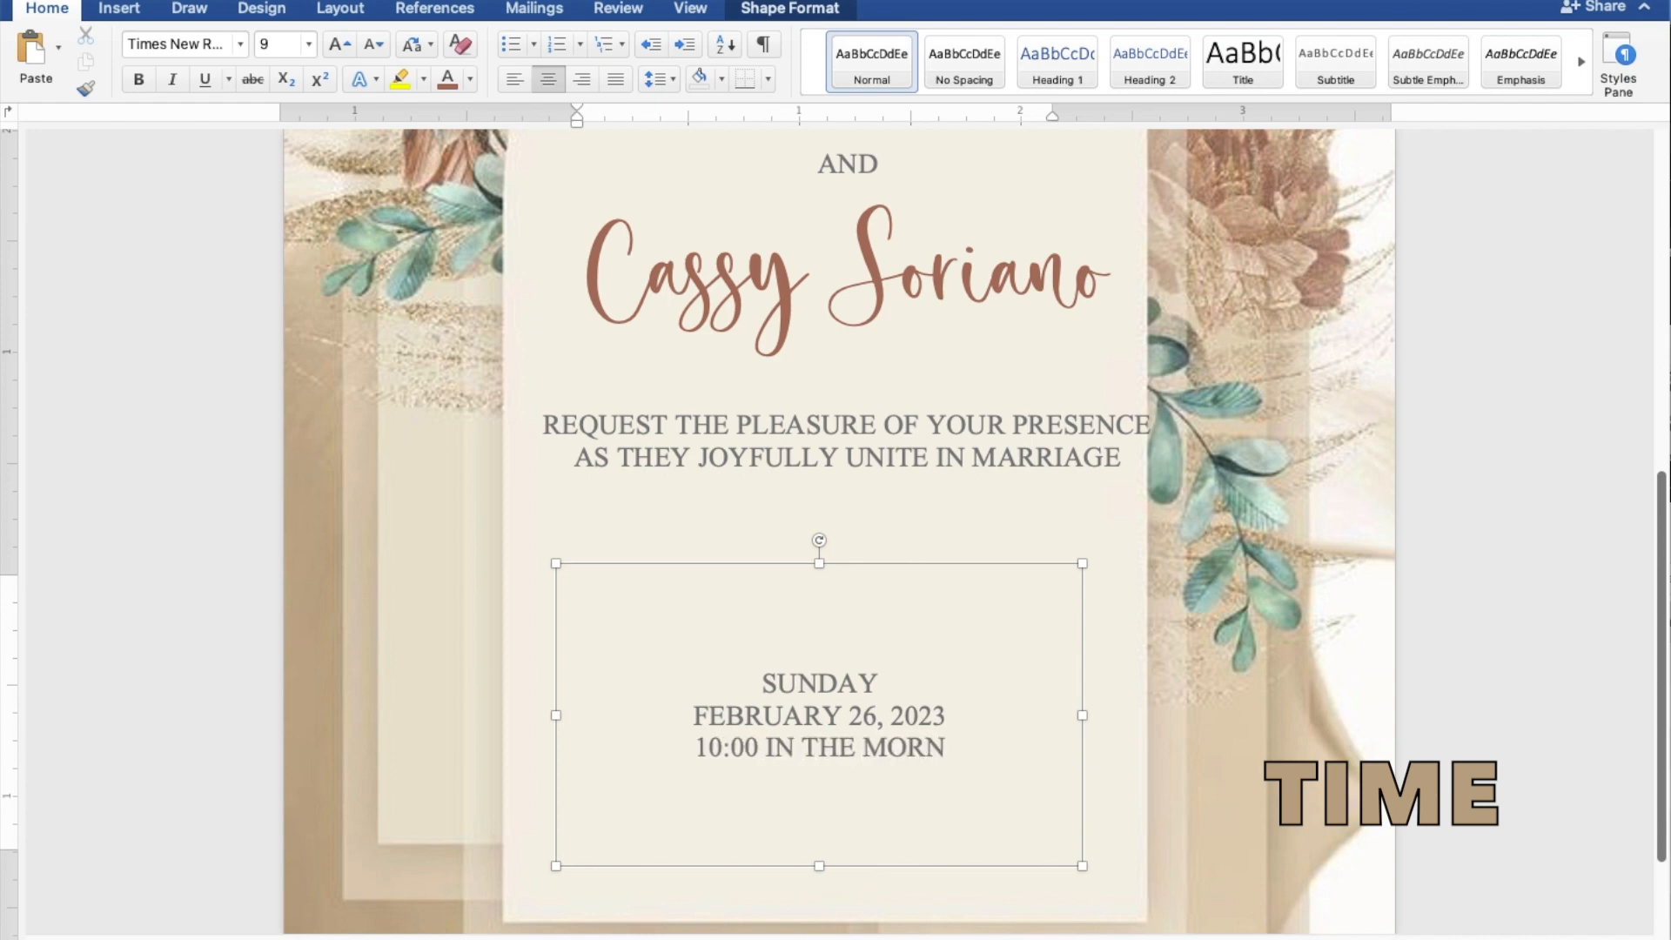
pyautogui.write('ING')
pyautogui.press('Return')
pyautogui.write('ST. THOMAS AQUI')
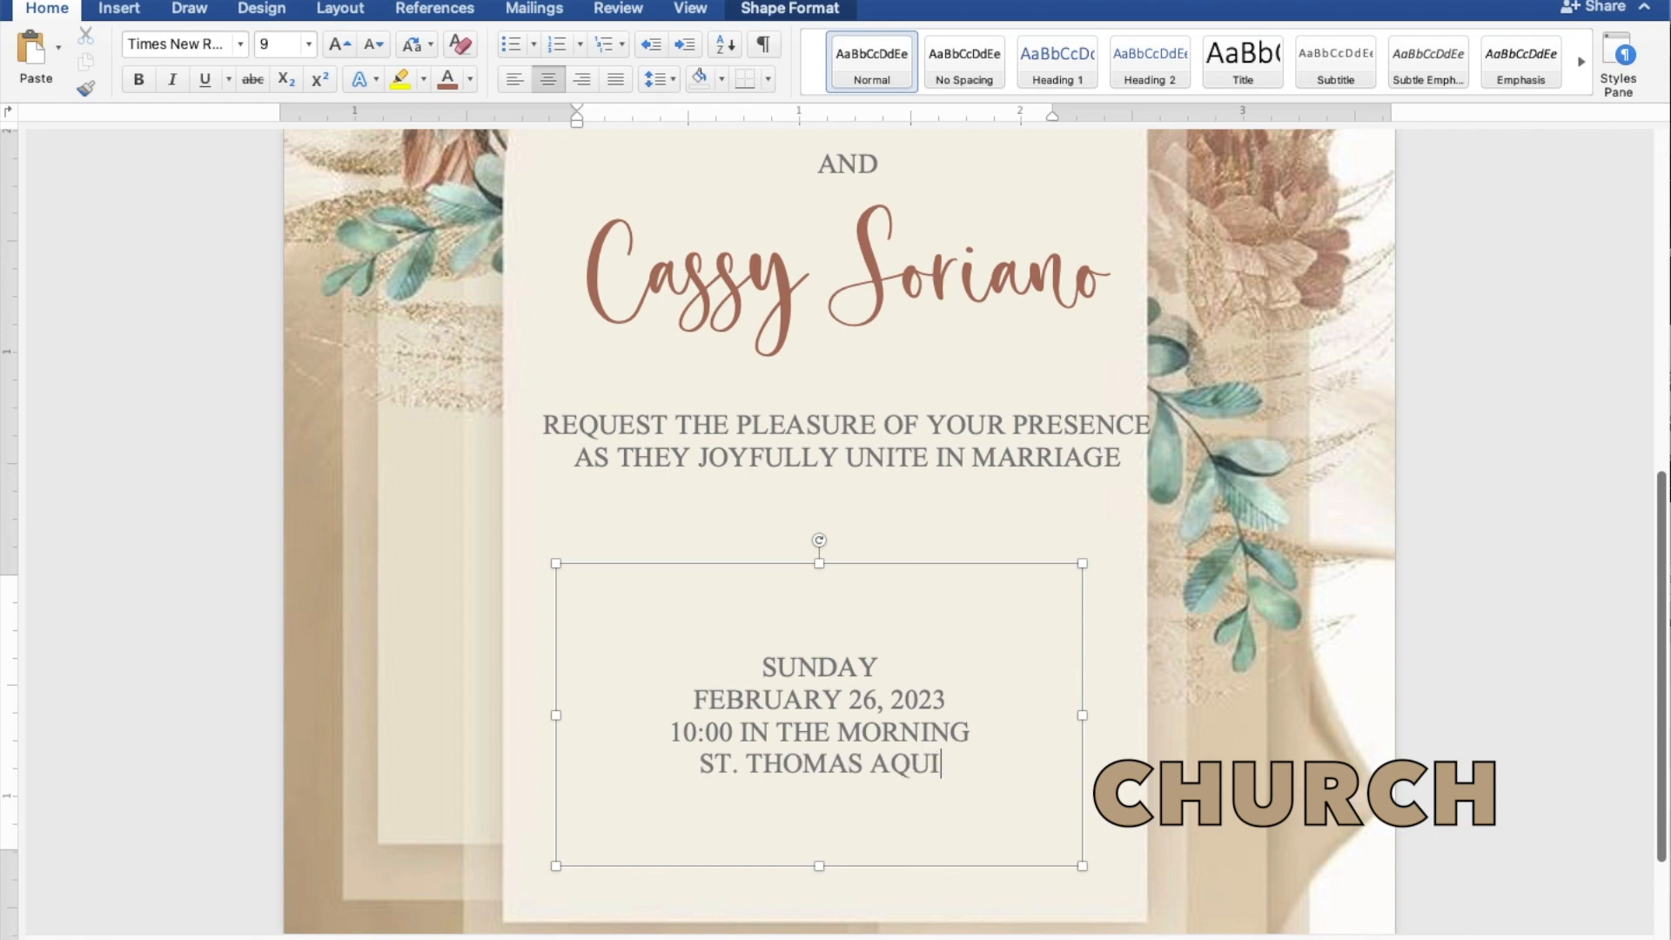
pyautogui.write('NAS P')
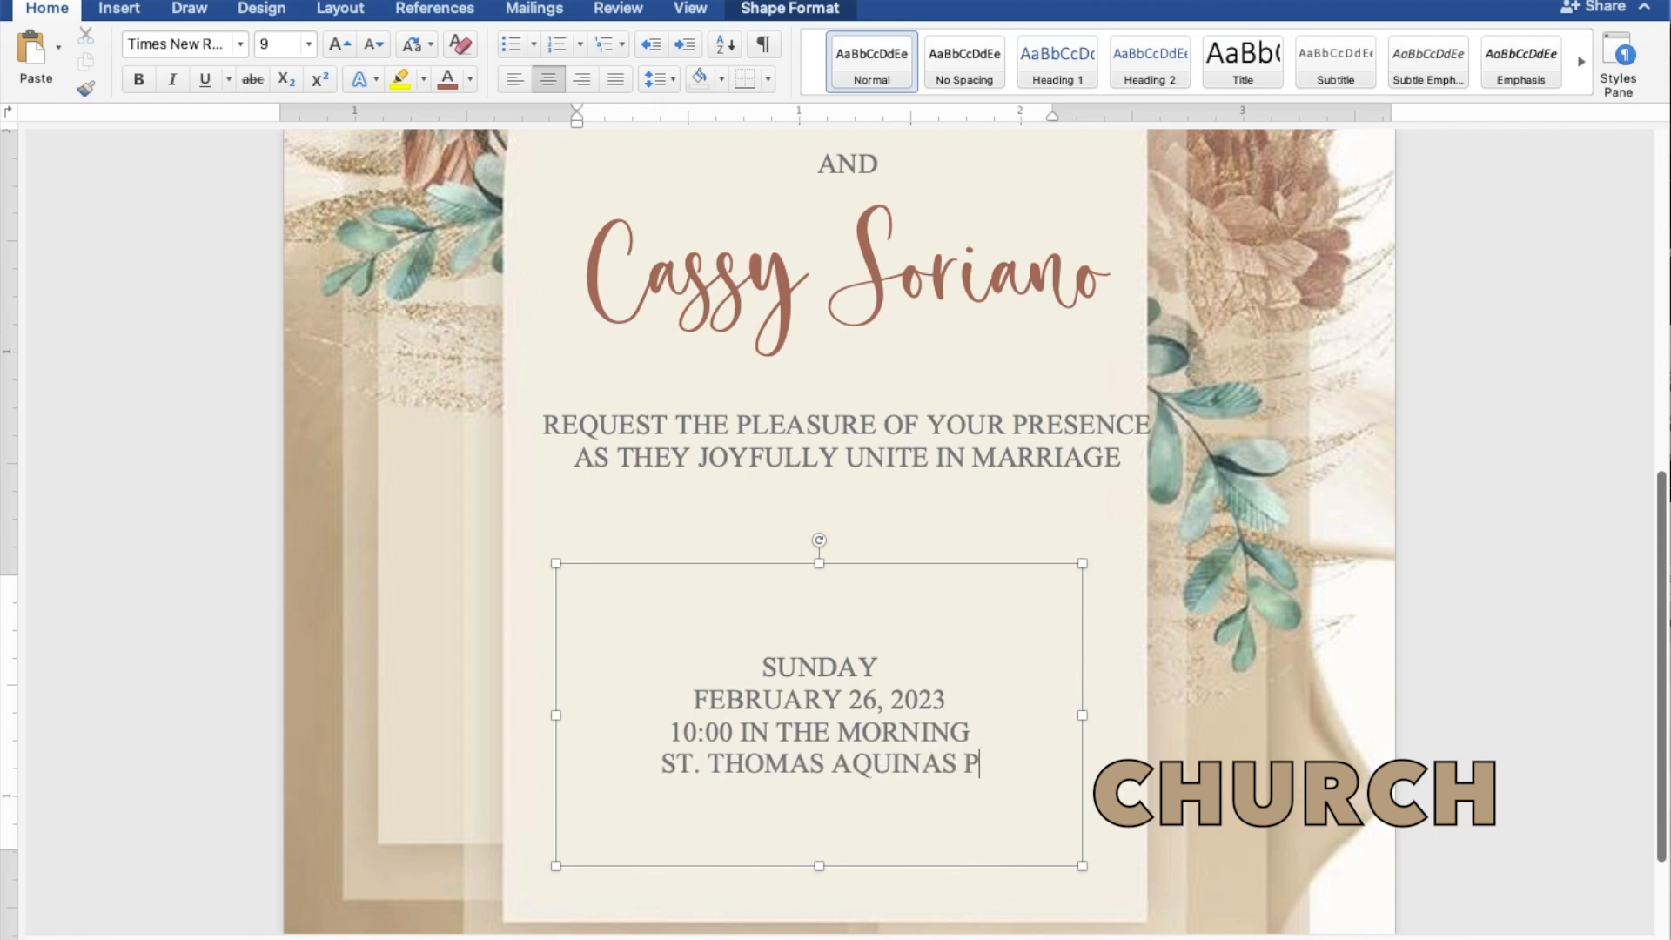
pyautogui.write('ARISH CHURCH')
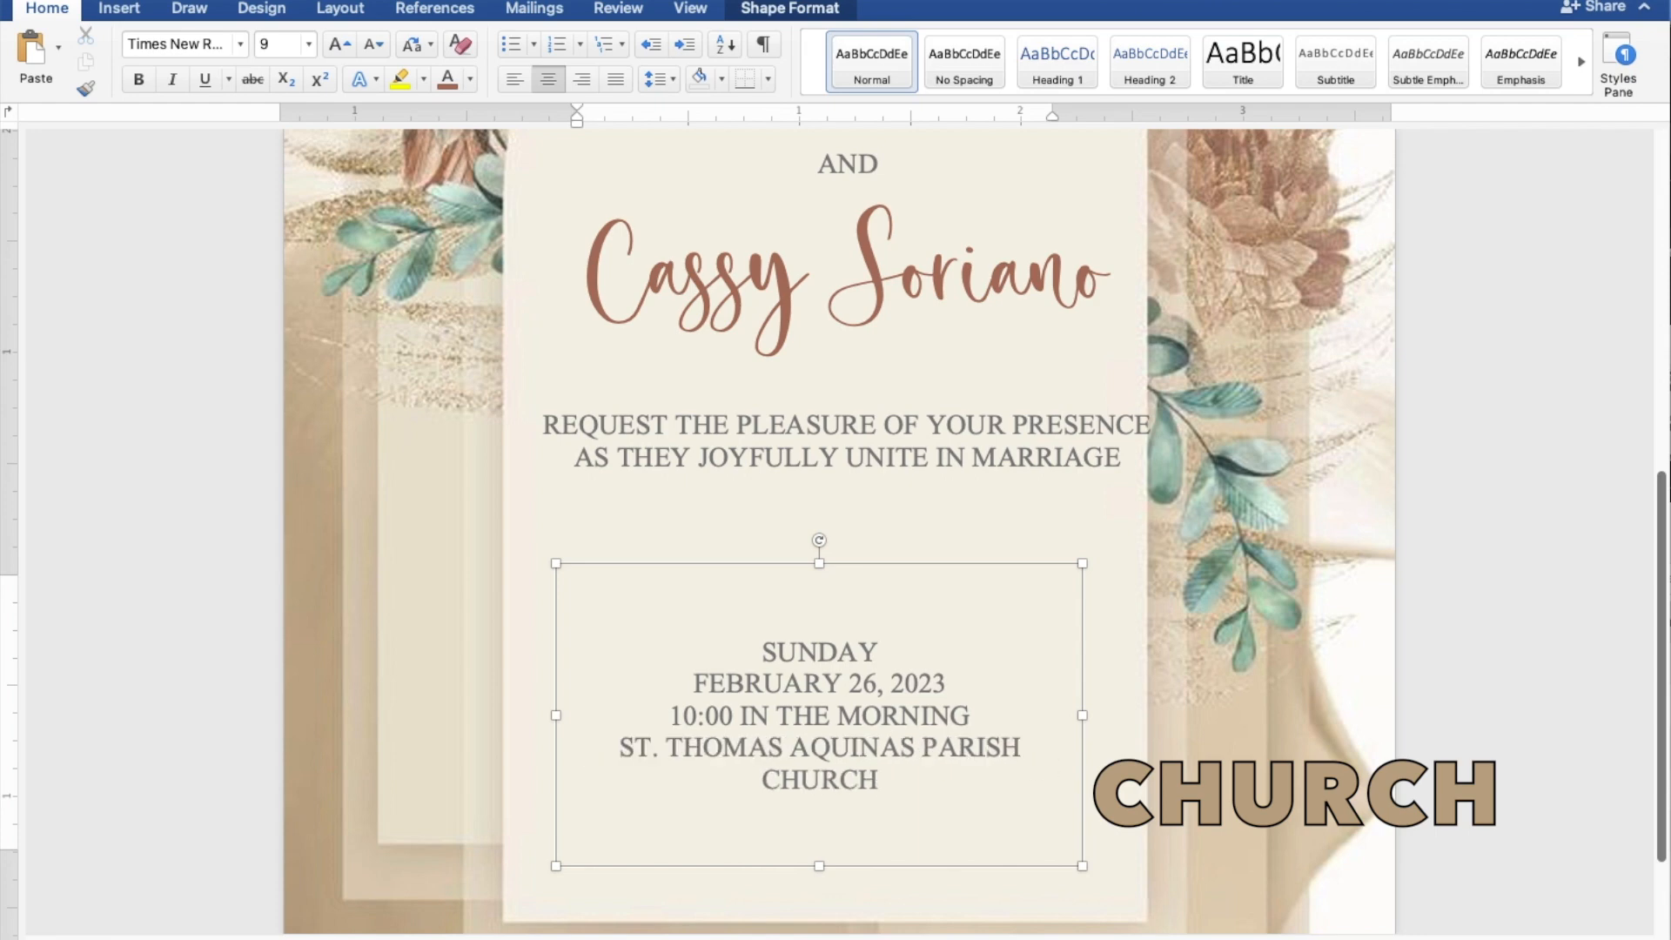
# Add 'MANGALDAN, PANGASINAN' and, after a blank gap, 'Reception to follow'.
pyautogui.press('Return')
pyautogui.write('MANGALDA')
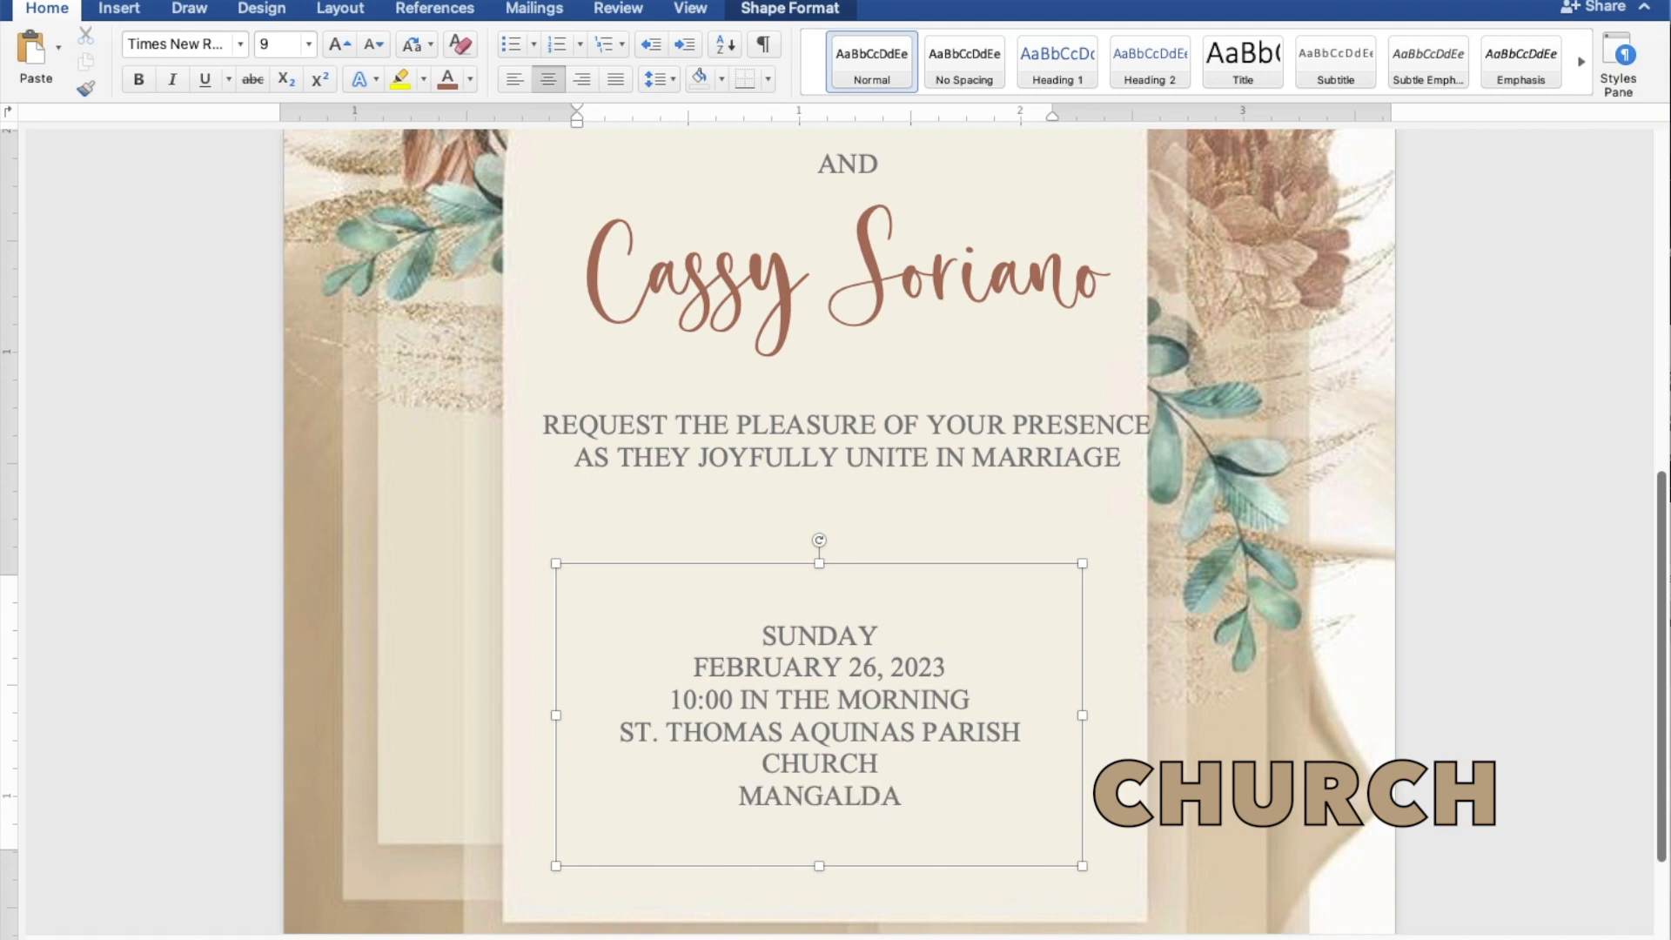
pyautogui.write('N, PANGASINAN')
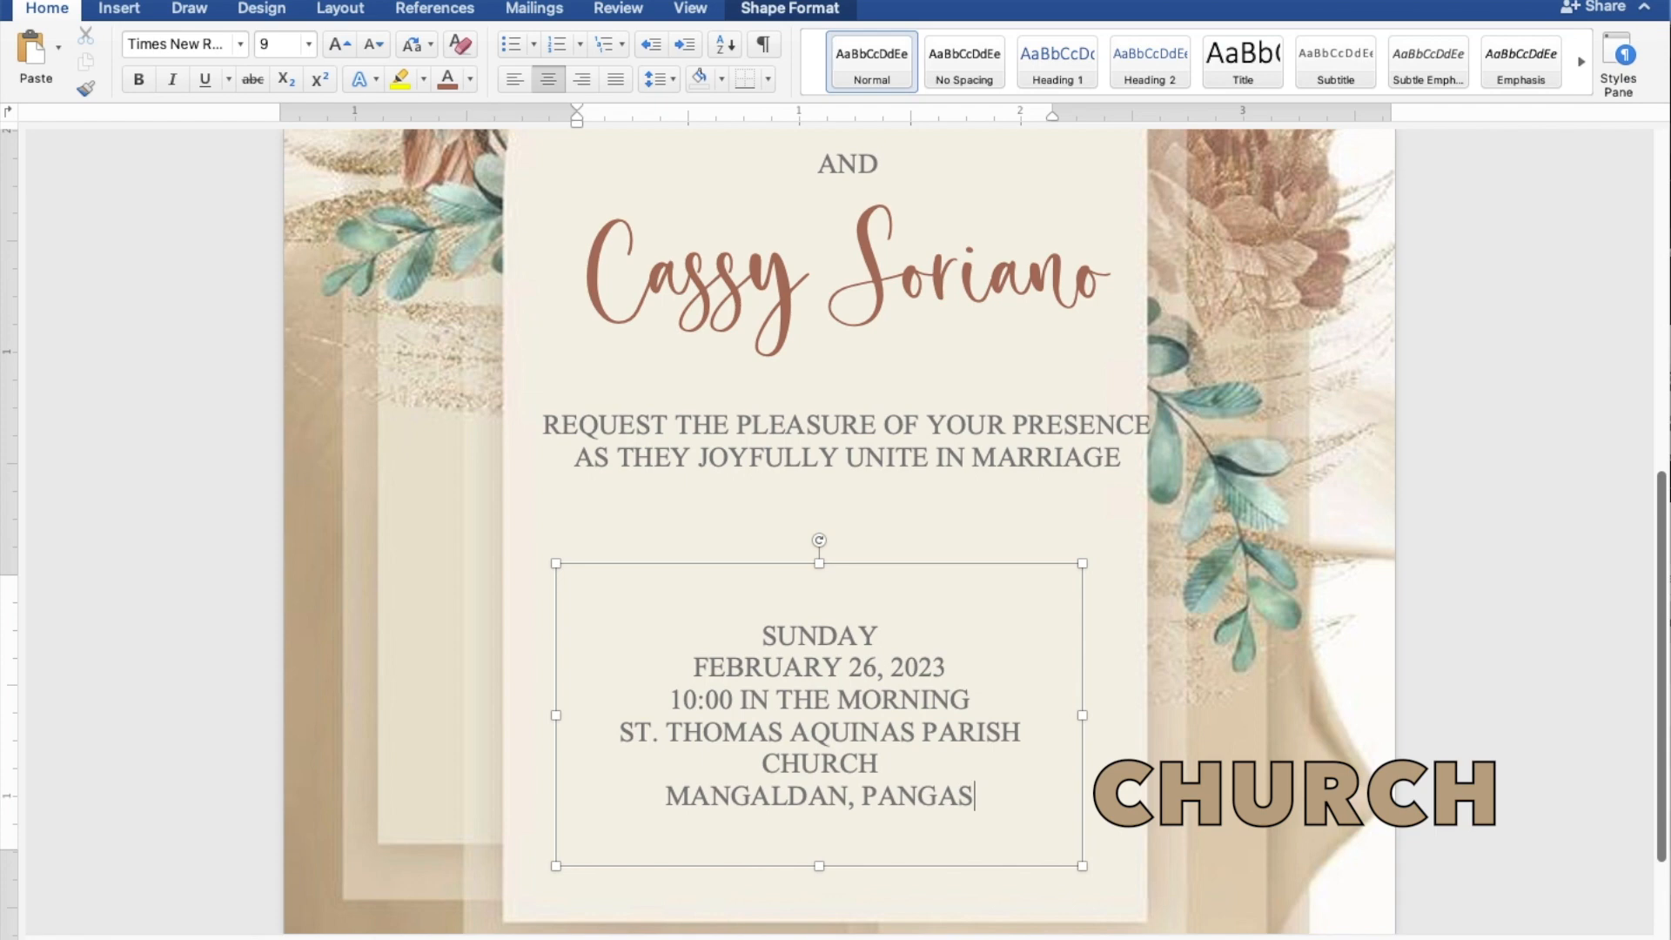
pyautogui.press('Return')
pyautogui.press('Return')
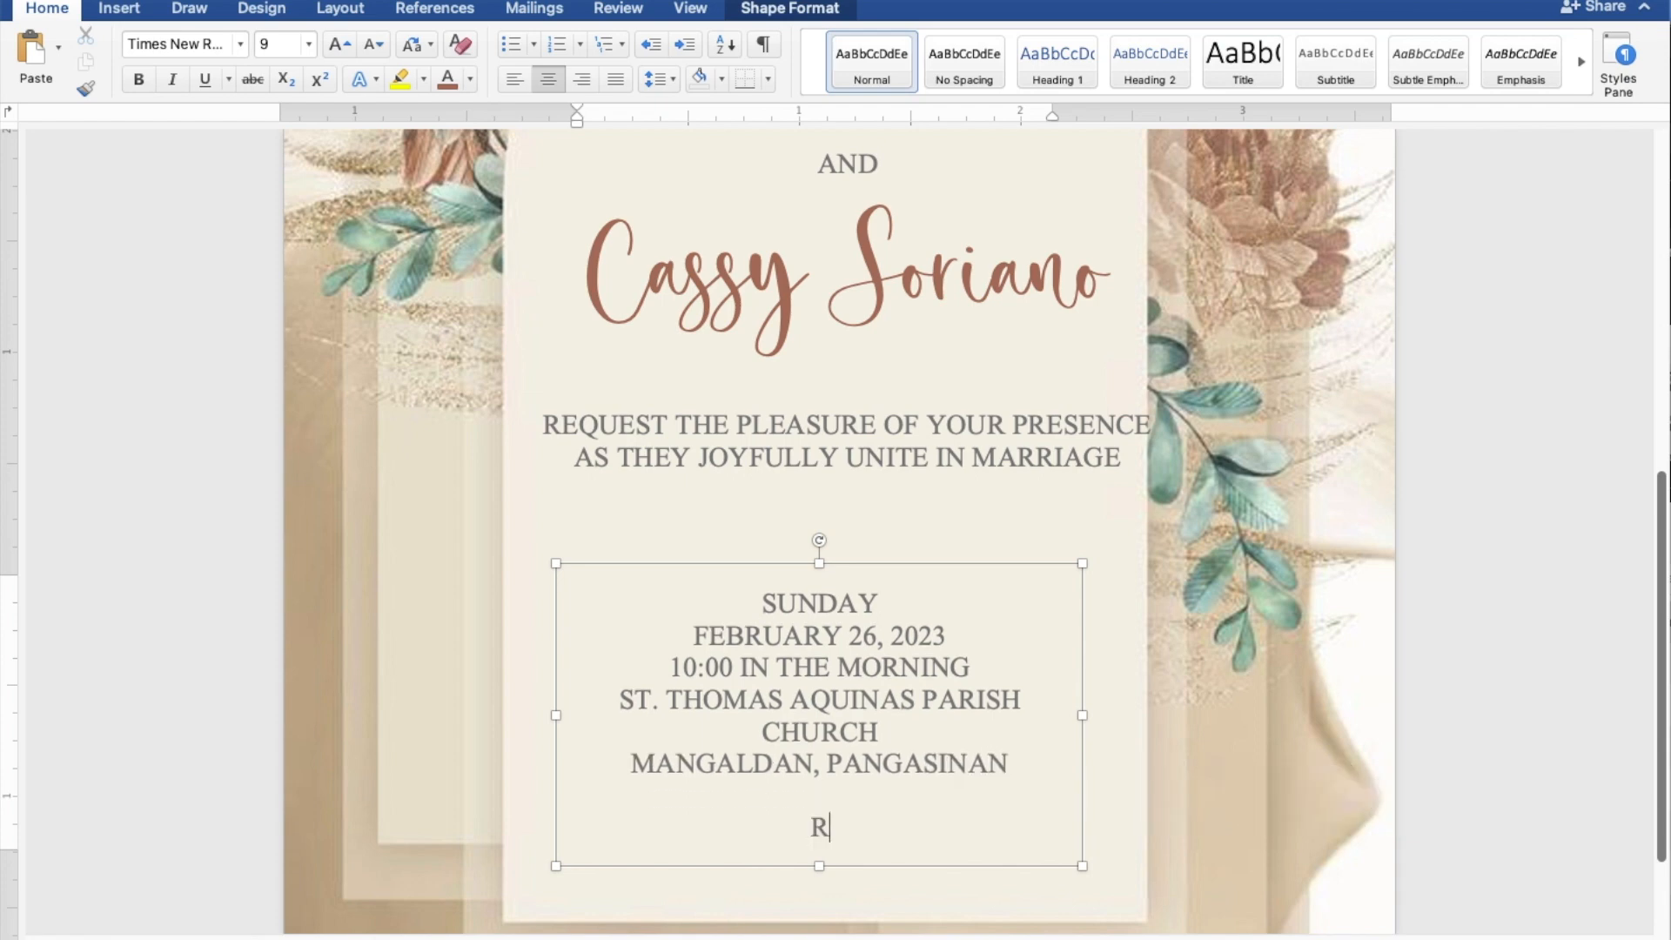
pyautogui.write('Reception to follow')
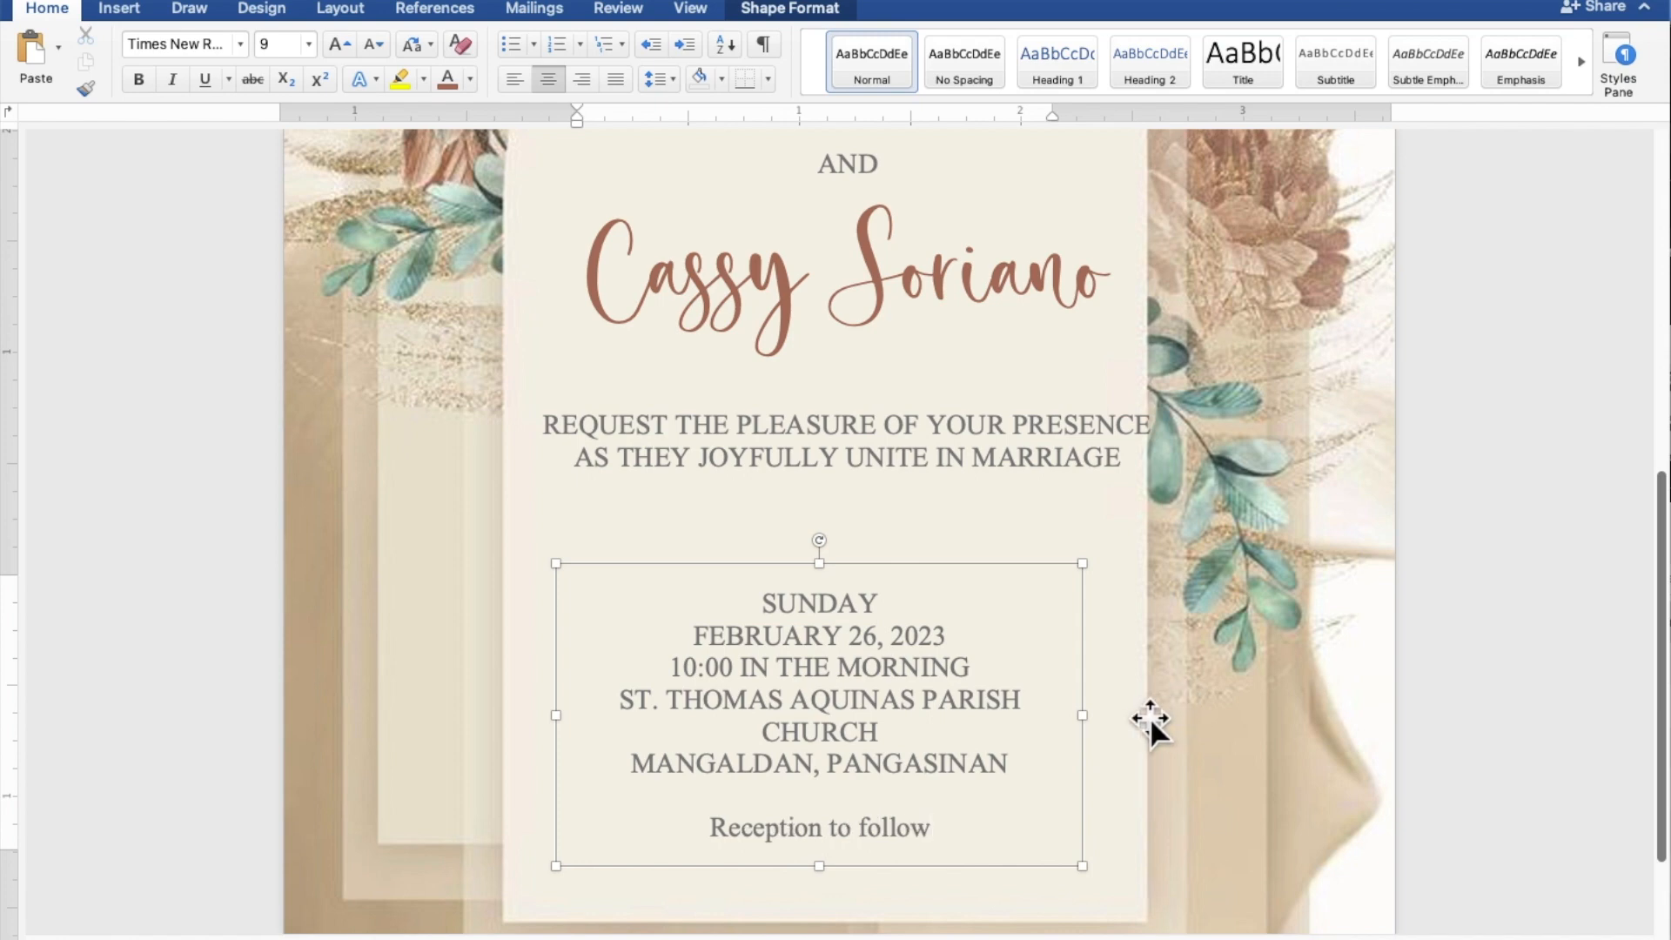
# Widen the date box so ST. THOMAS AQUINAS PARISH CHURCH fits on one line, then select 'Reception to follow'.
pyautogui.moveTo(1083, 716); pyautogui.dragTo(1149, 715)
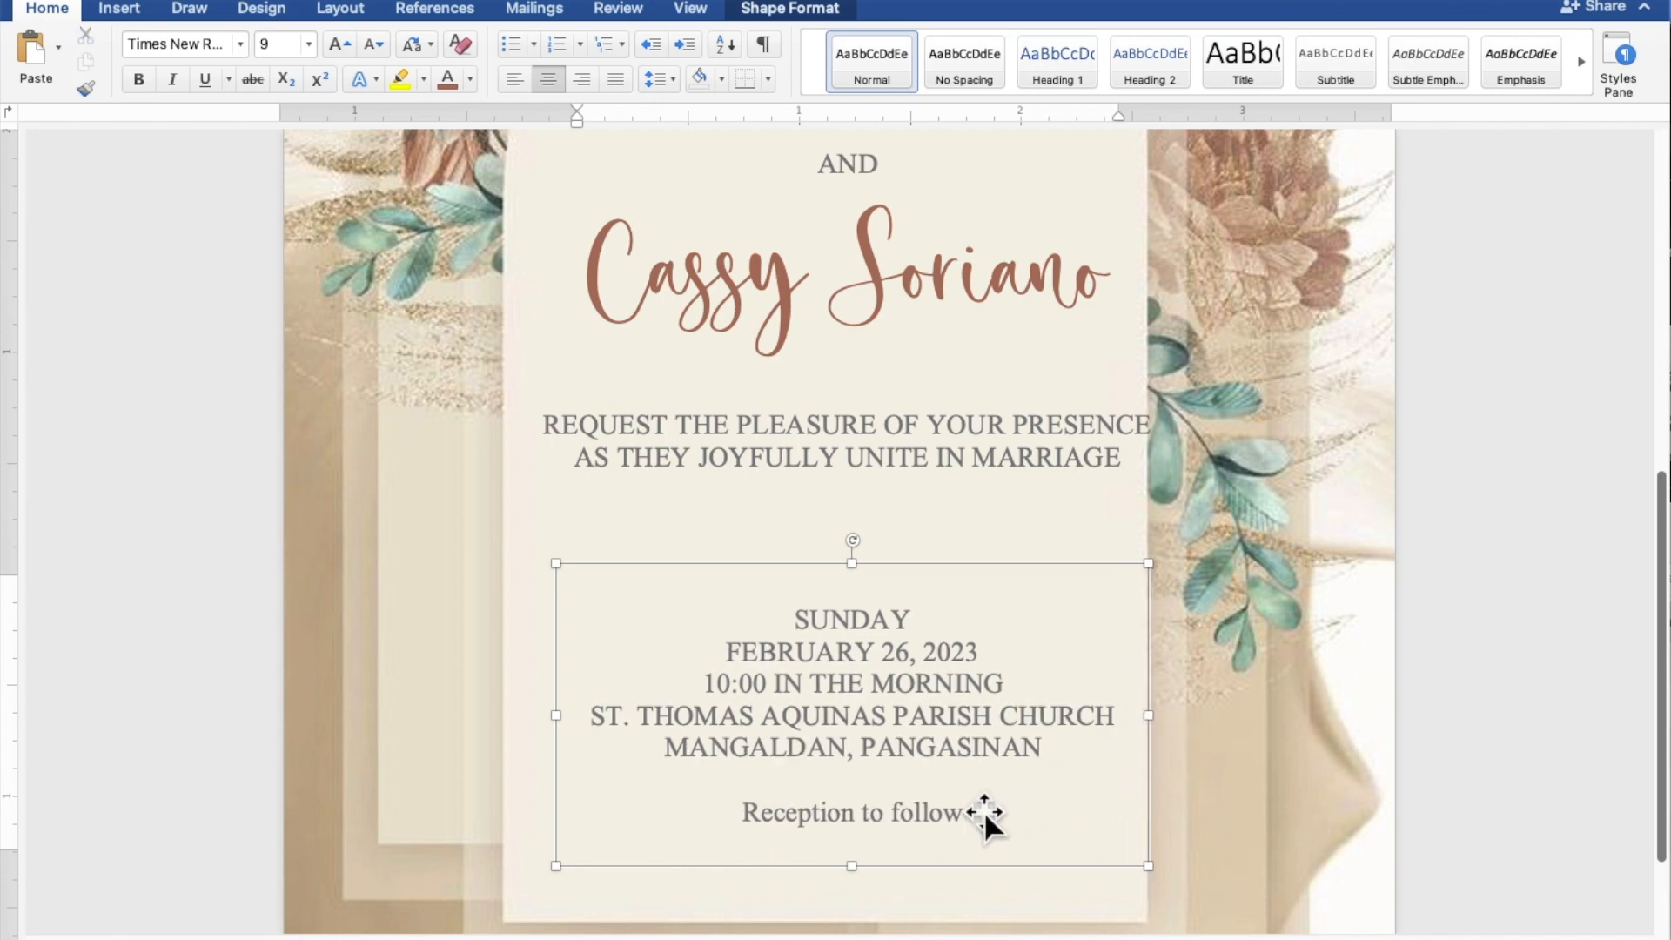
pyautogui.moveTo(970, 809); pyautogui.dragTo(848, 814)
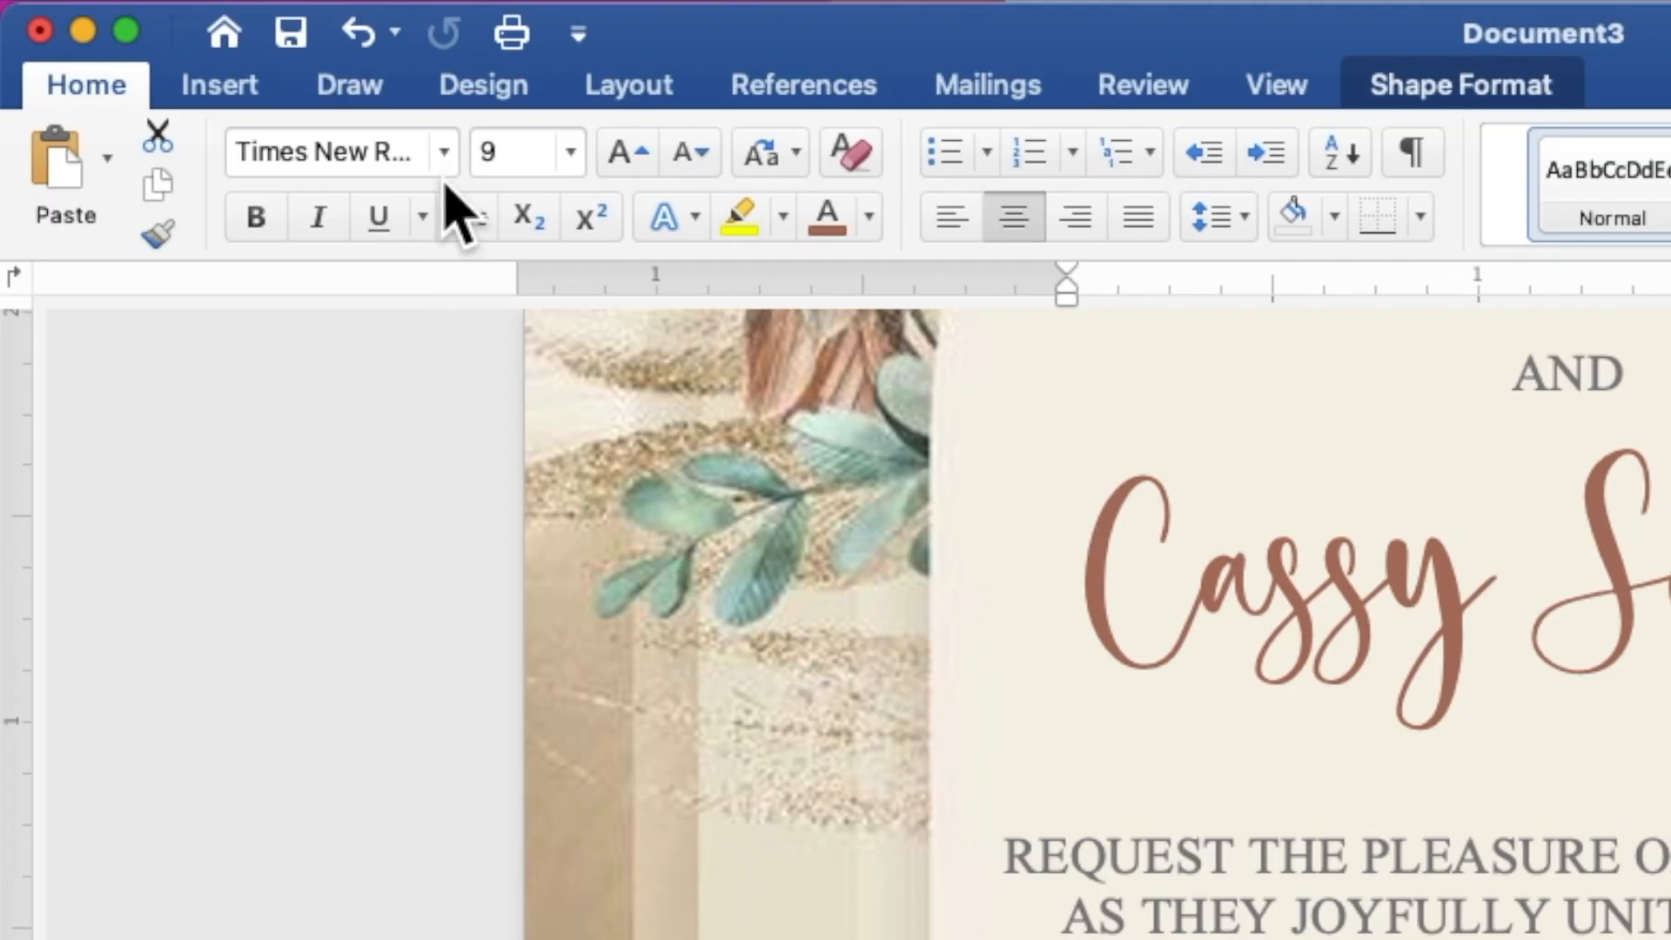
# Format 'Reception to follow' in Secret Winter, 12 pt, in the same brown as the names.
pyautogui.click(240, 44)
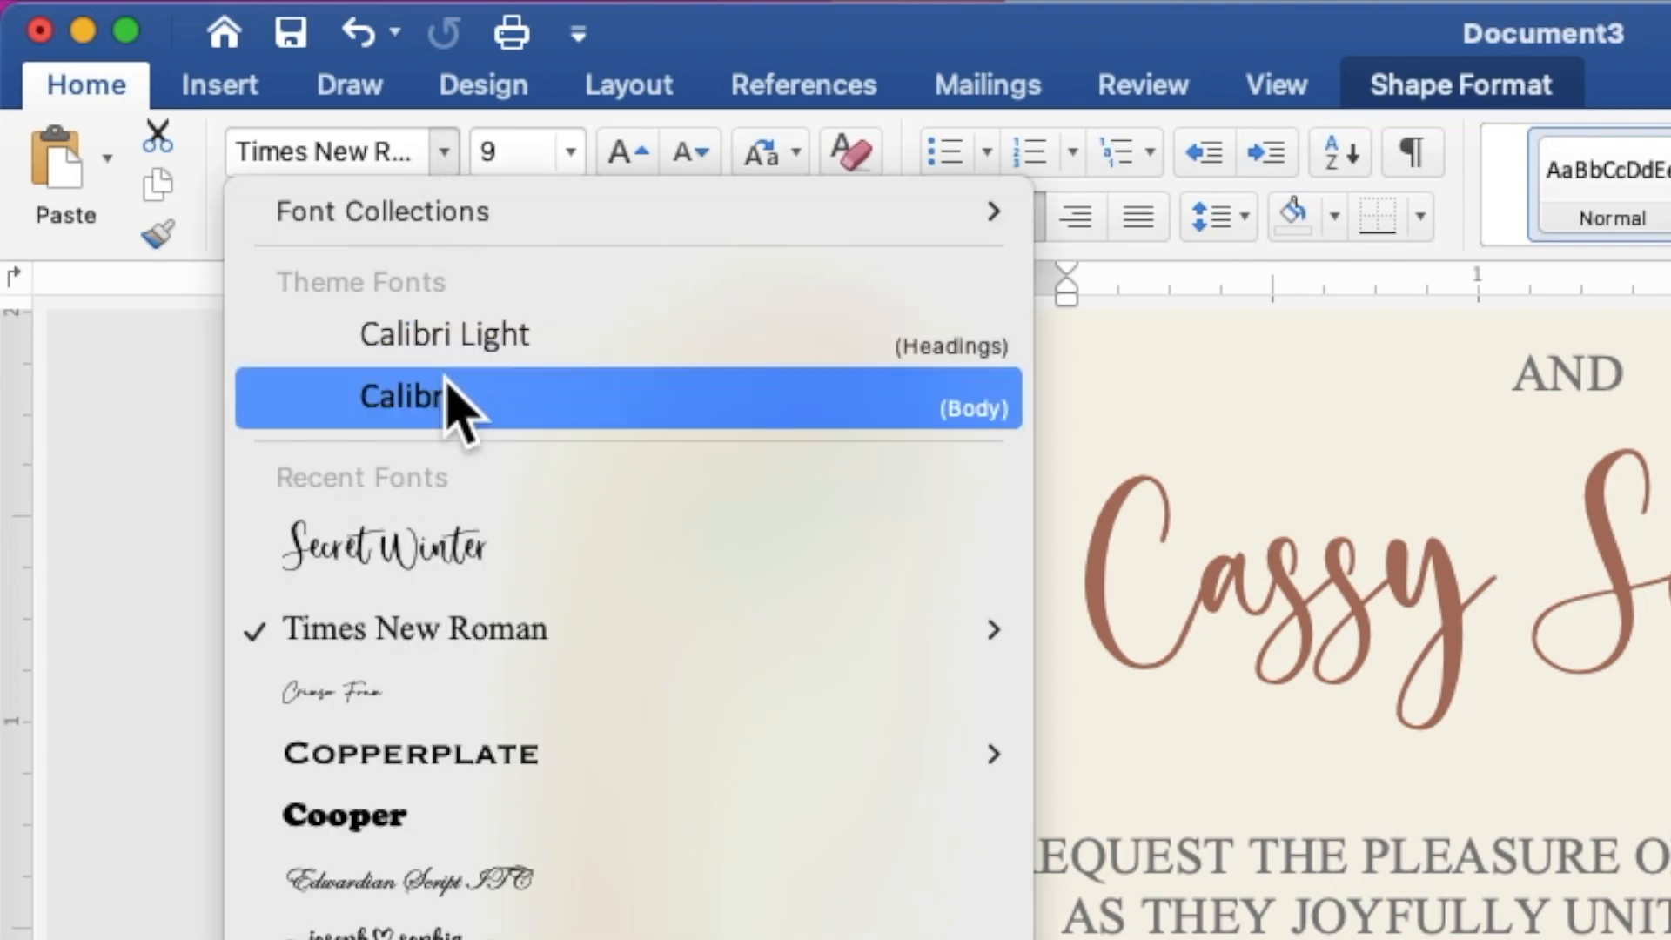
pyautogui.click(457, 570)
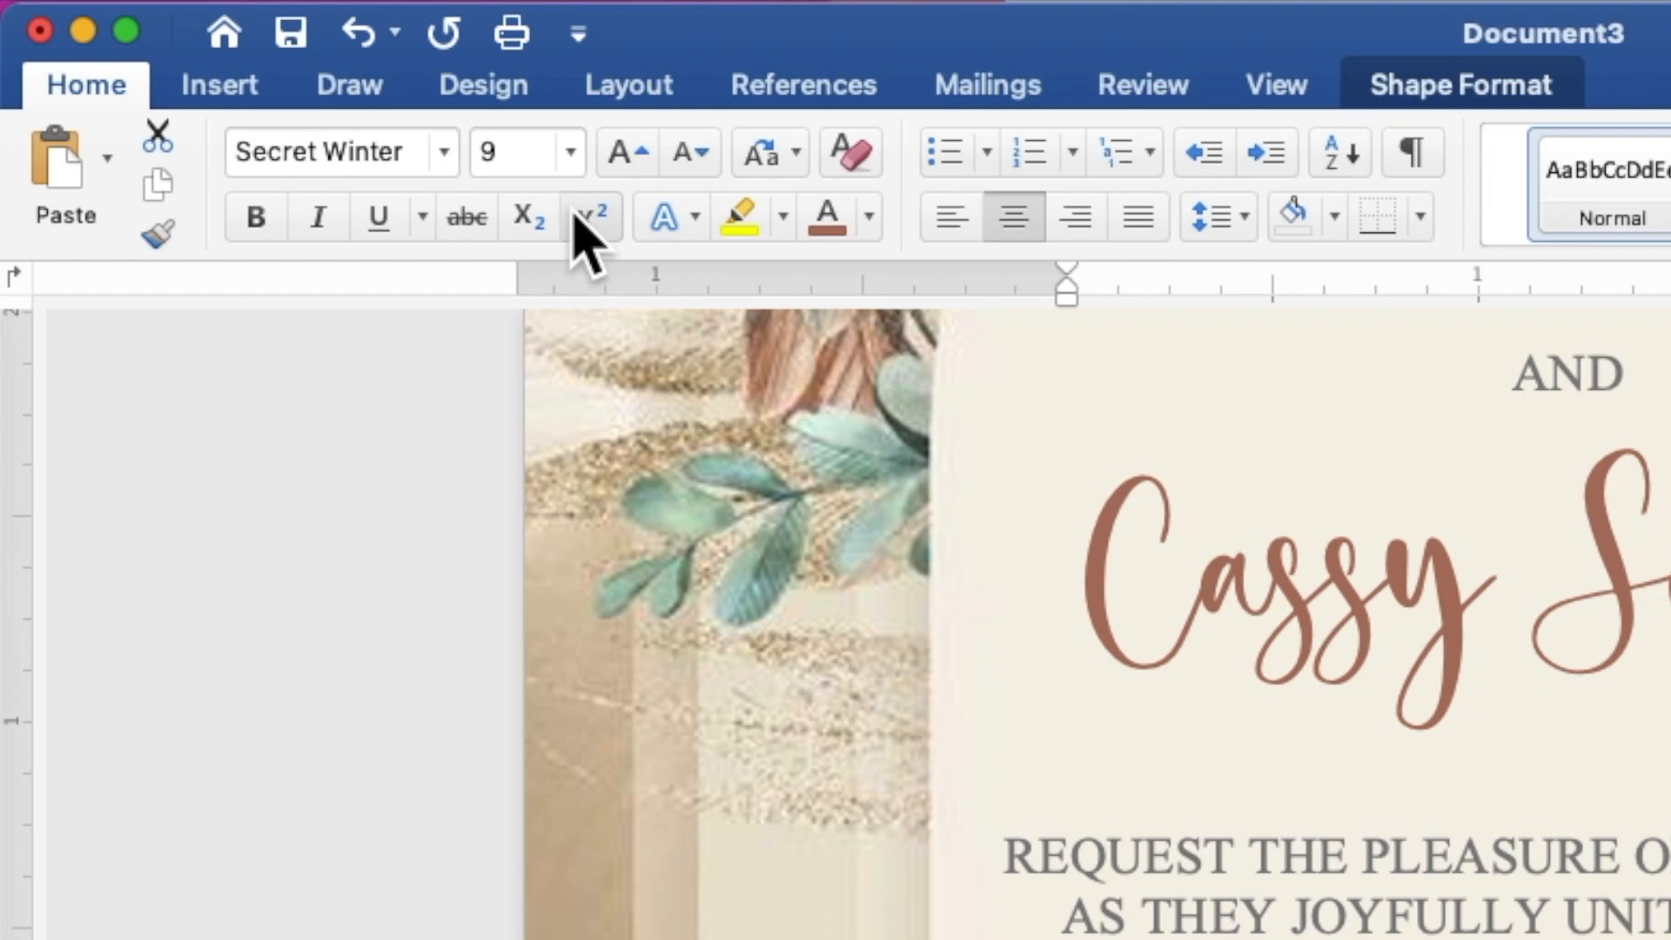
pyautogui.click(507, 150)
pyautogui.press('Return')
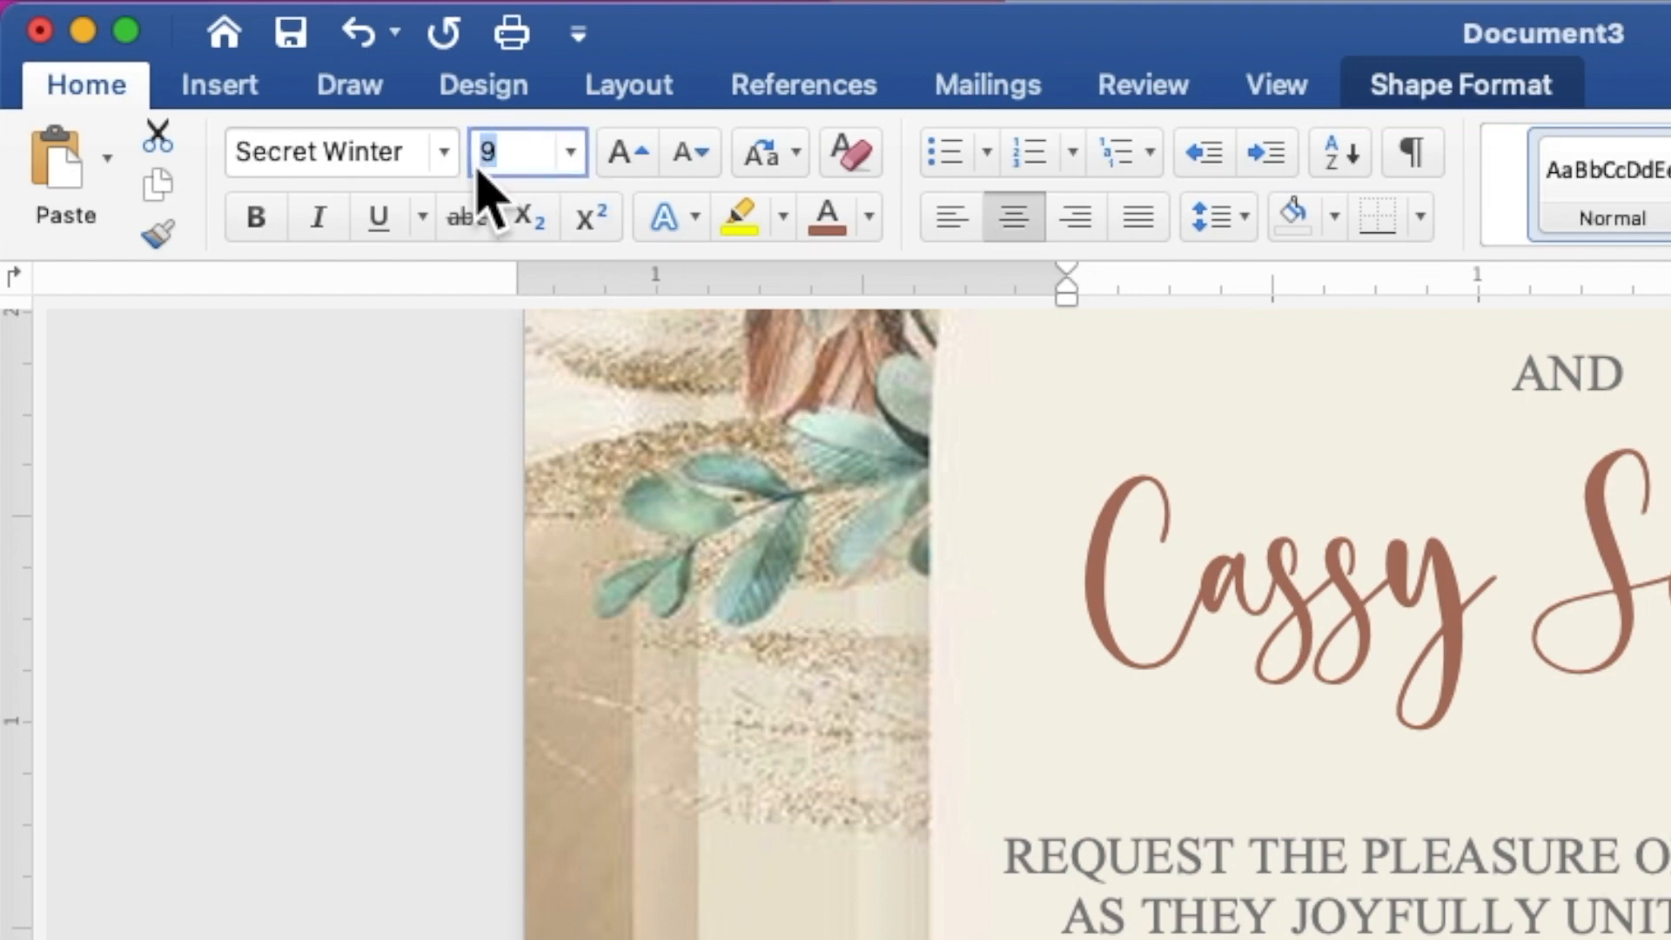
pyautogui.write('12')
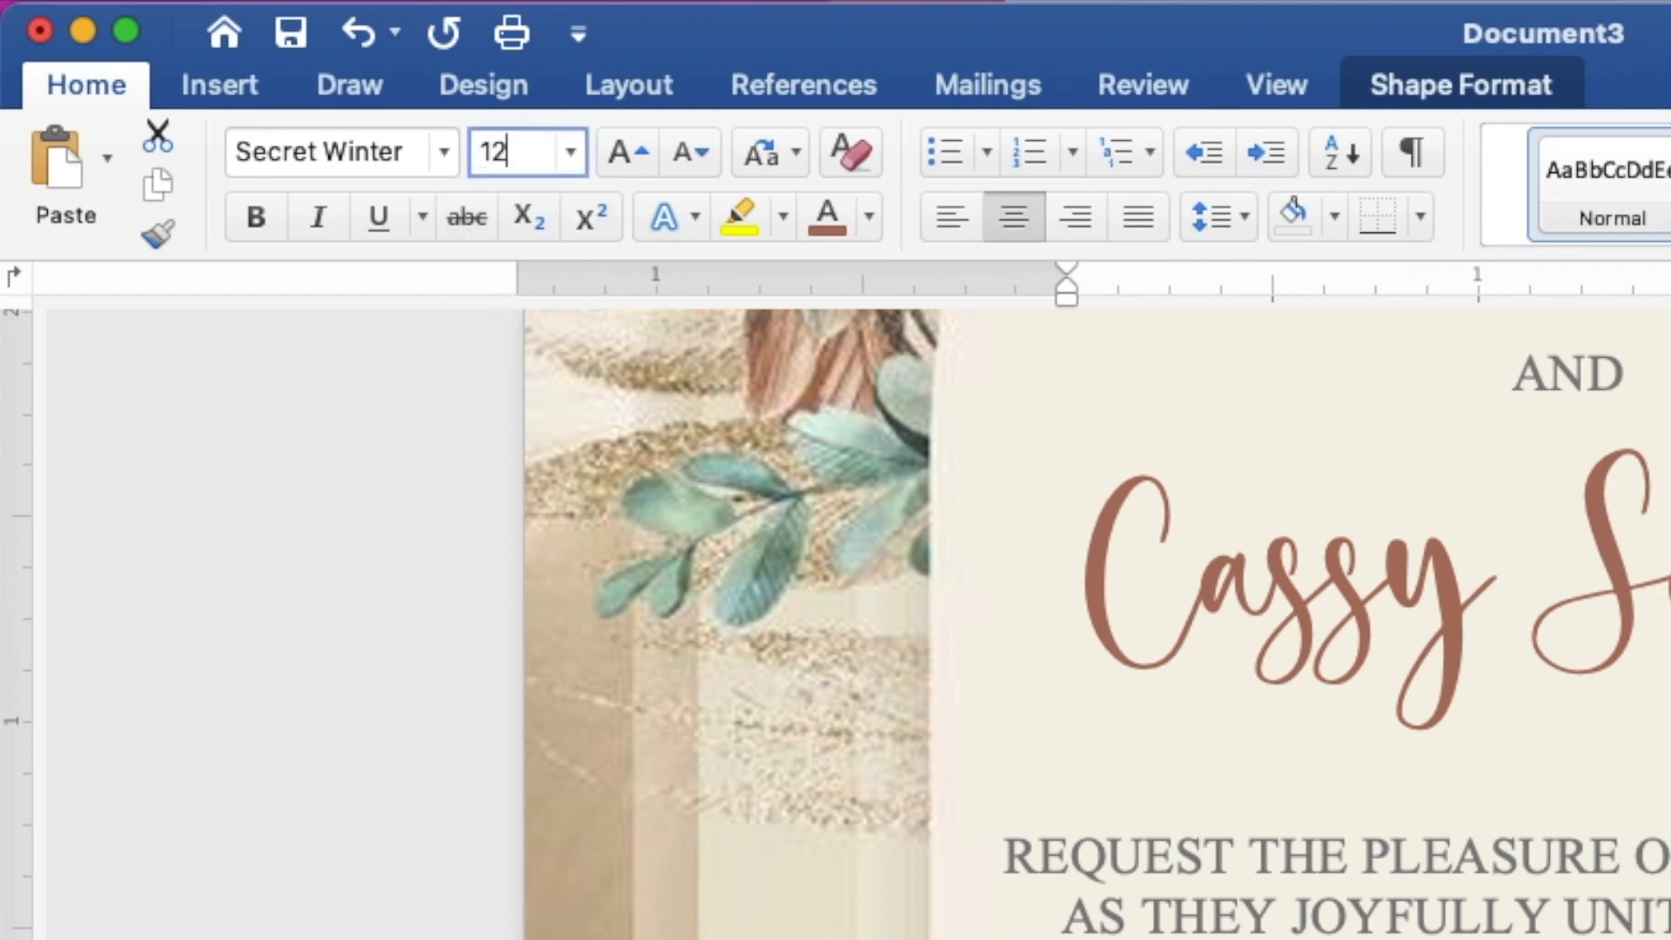
pyautogui.press('Return')
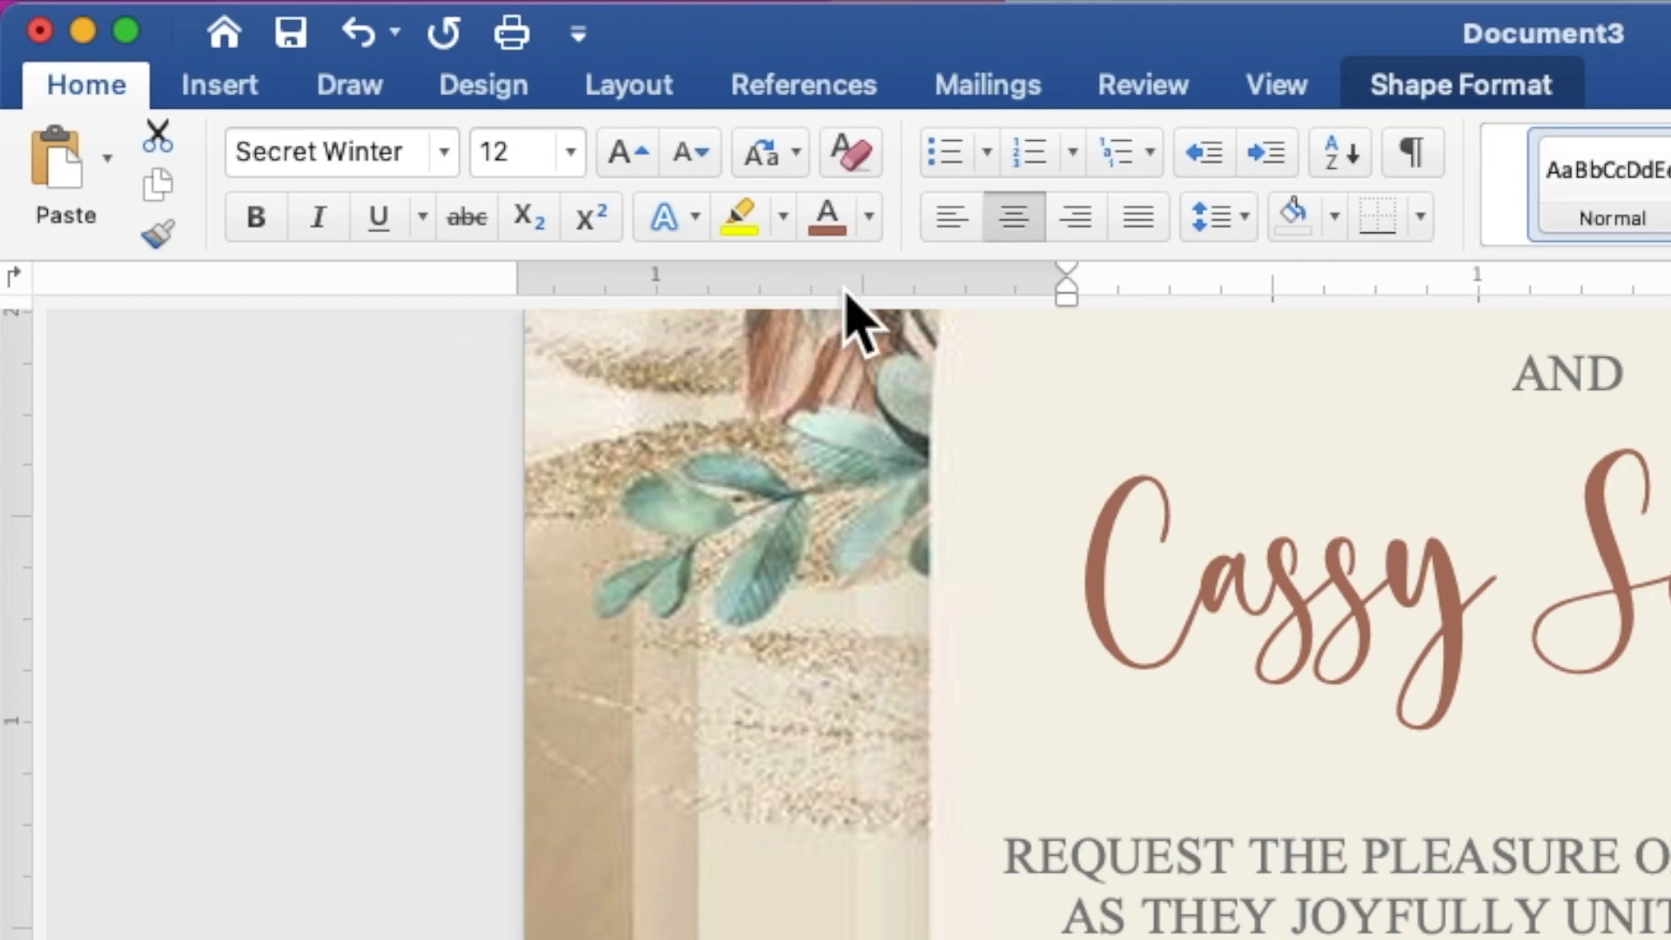
pyautogui.click(868, 218)
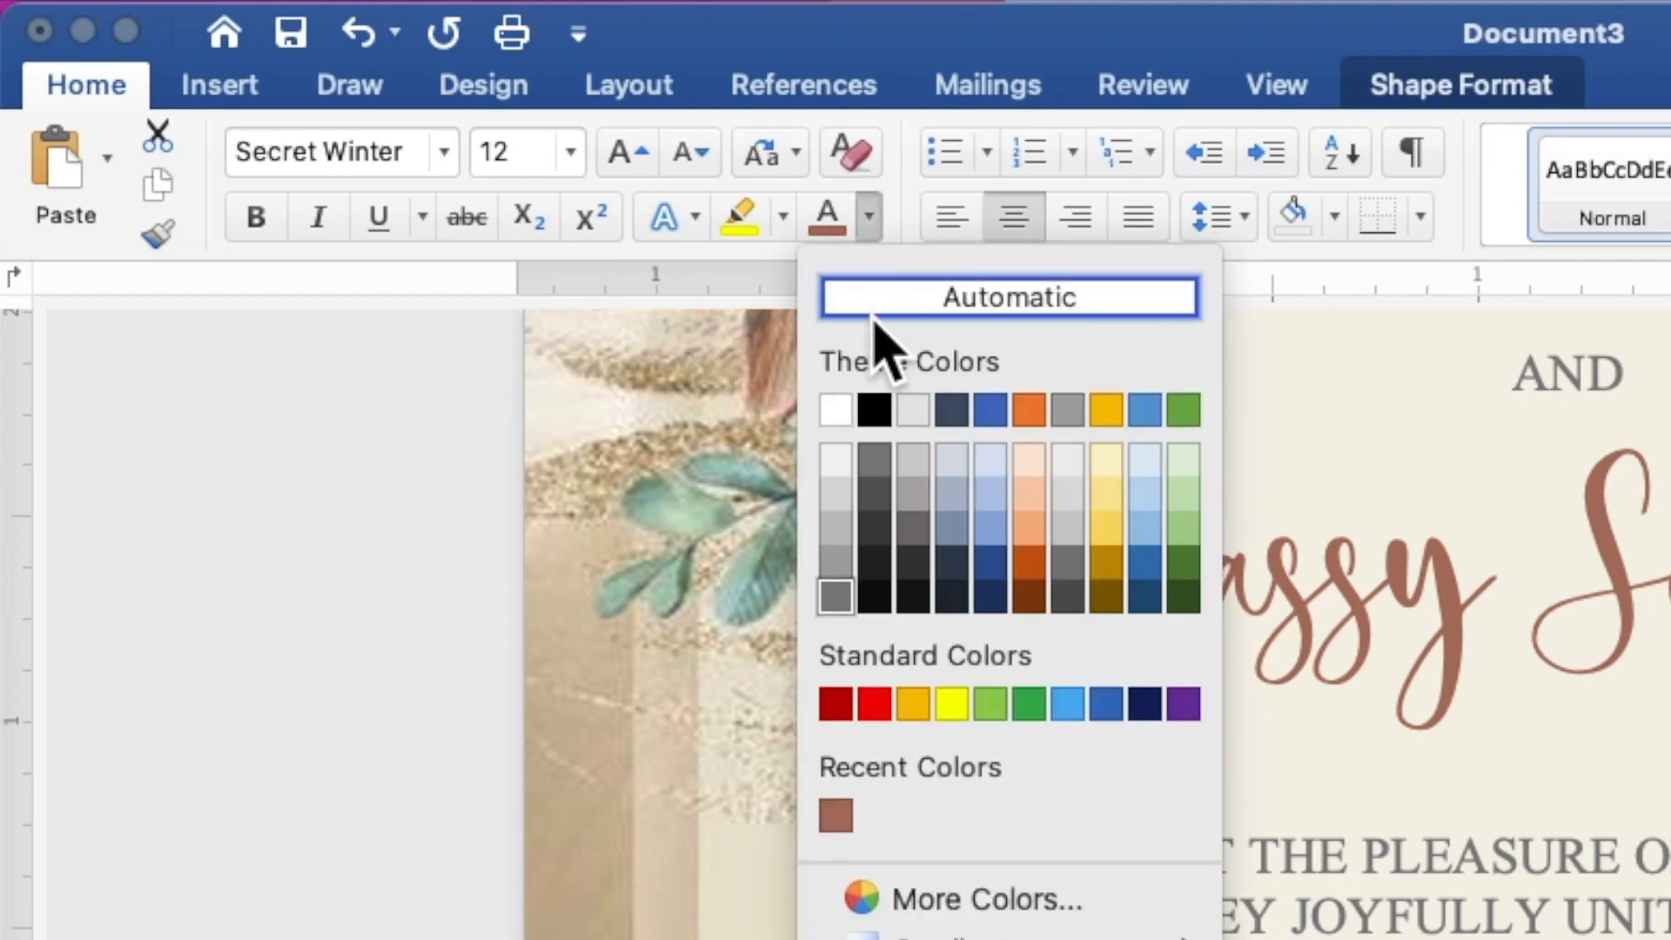
pyautogui.click(836, 815)
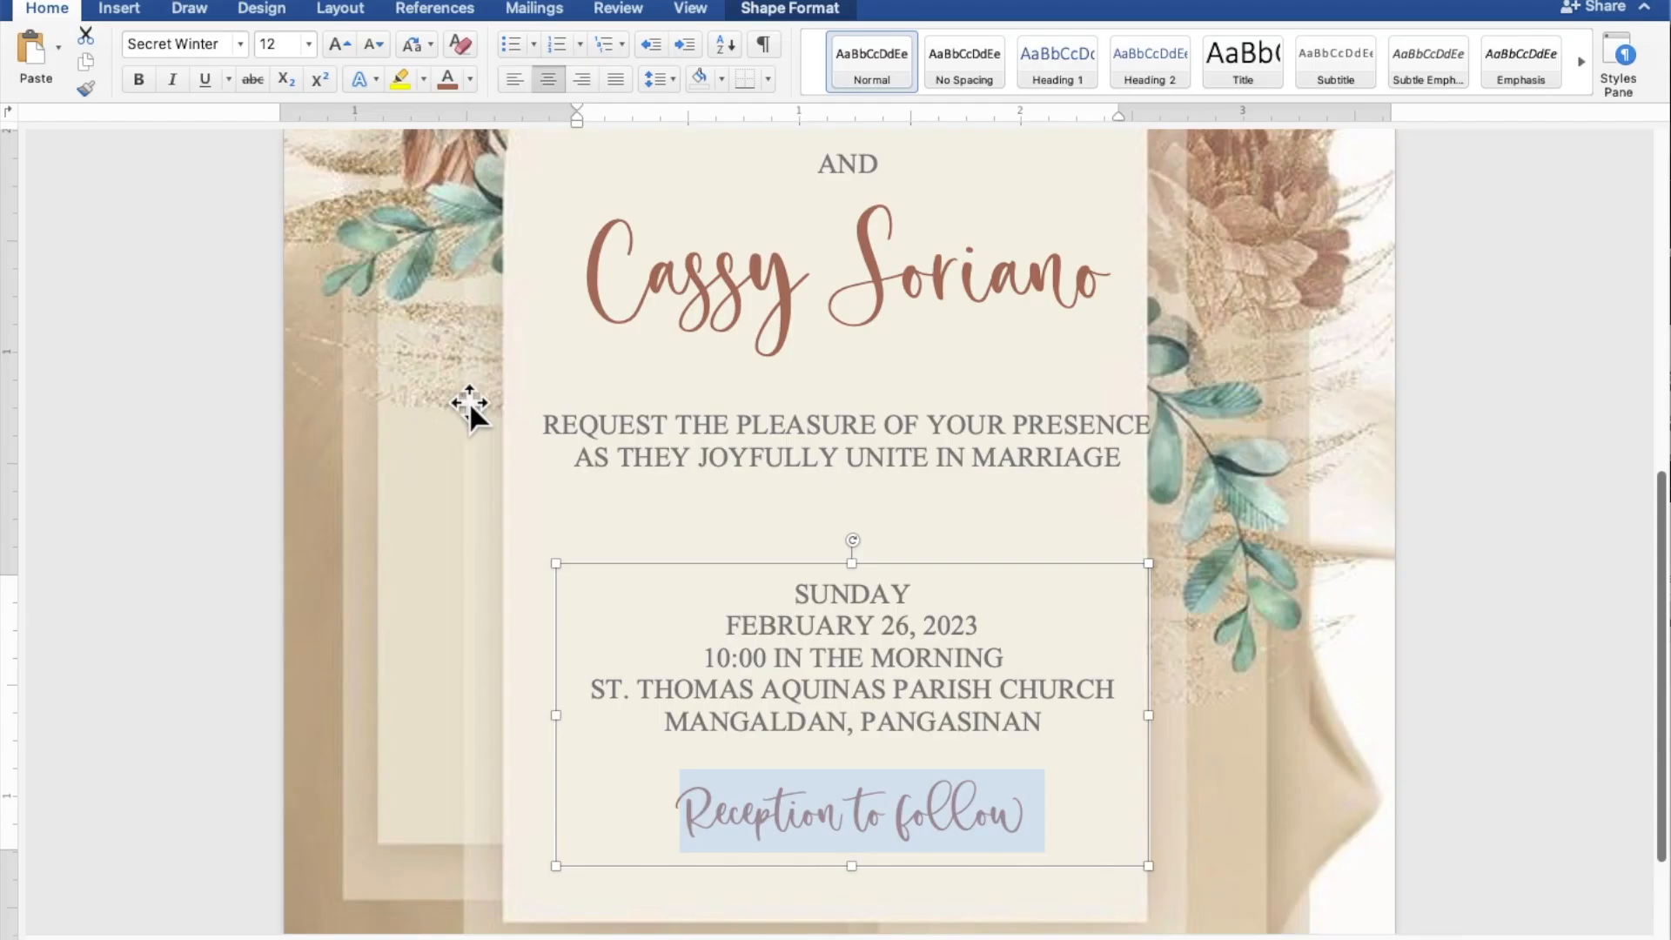
pyautogui.click(1516, 505)
# Zoom out to see the whole invitation page and select the date and venue box.
pyautogui.scroll(5, 1524, 504)
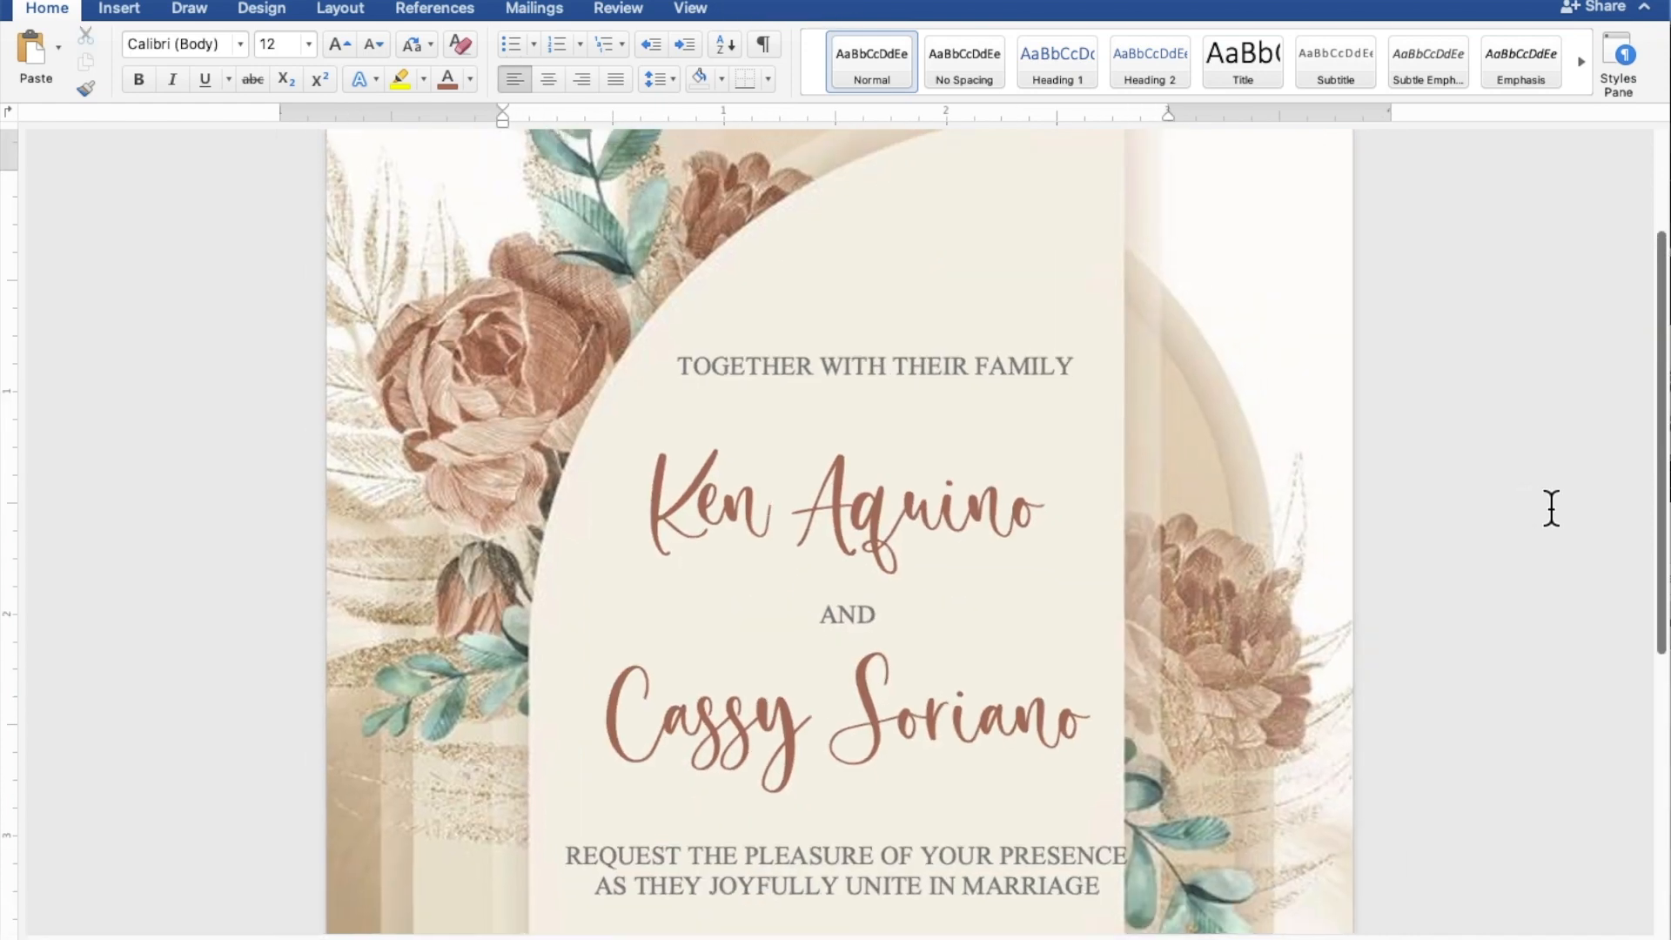
pyautogui.scroll(-5, 1551, 508)
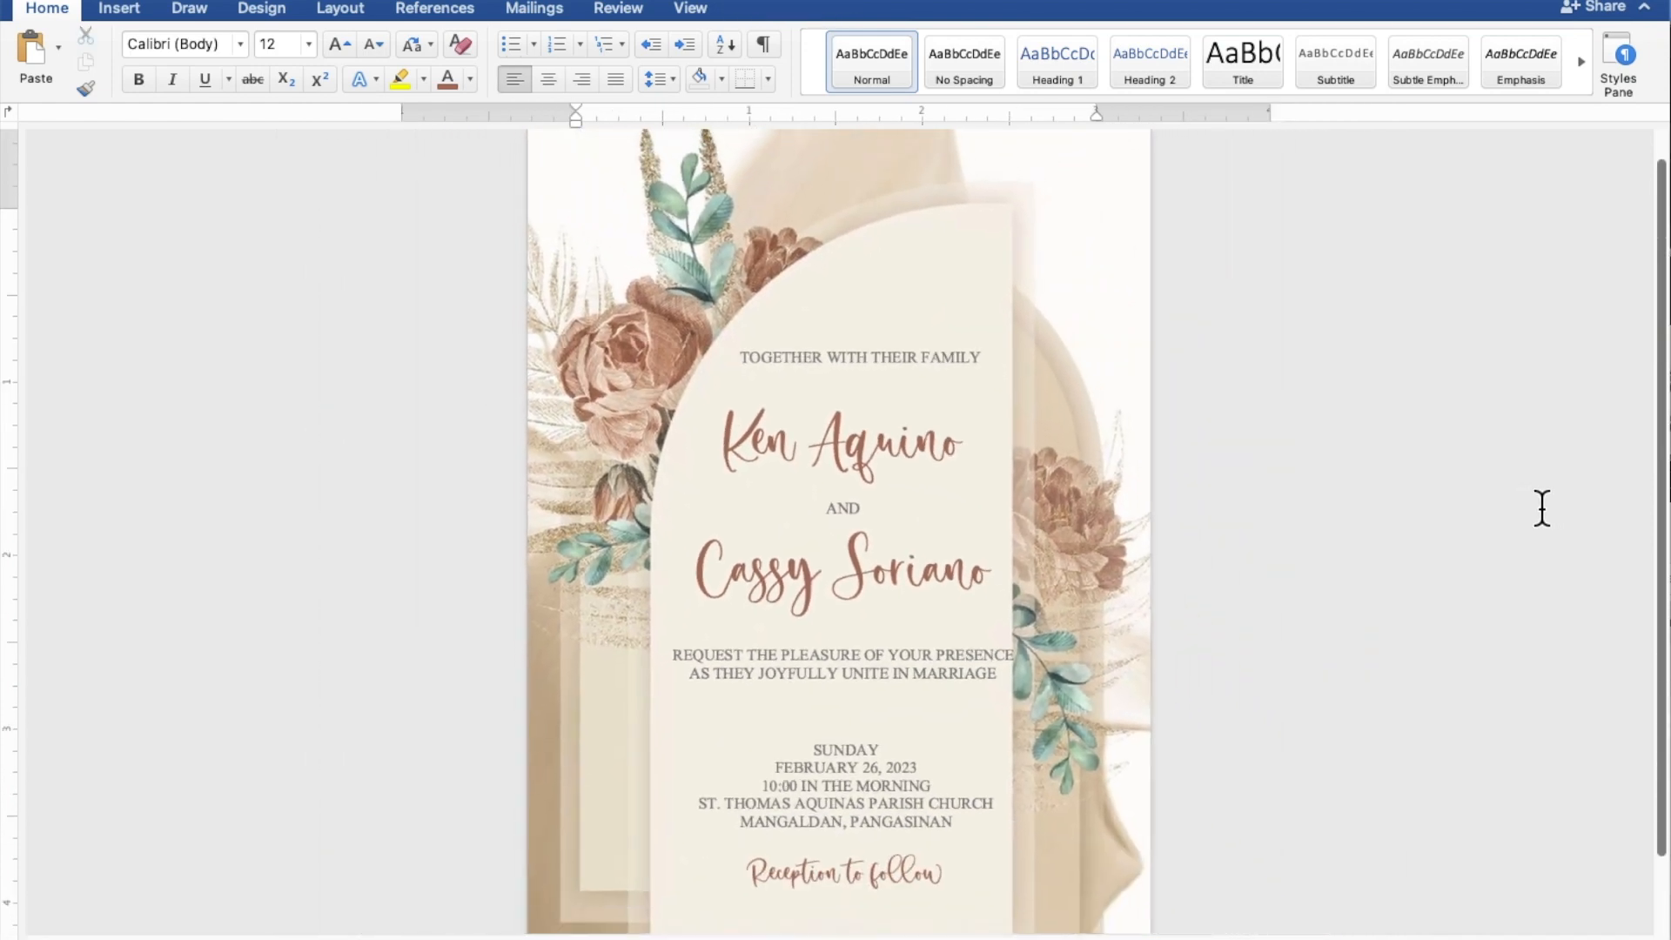
pyautogui.scroll(-3, 1542, 508)
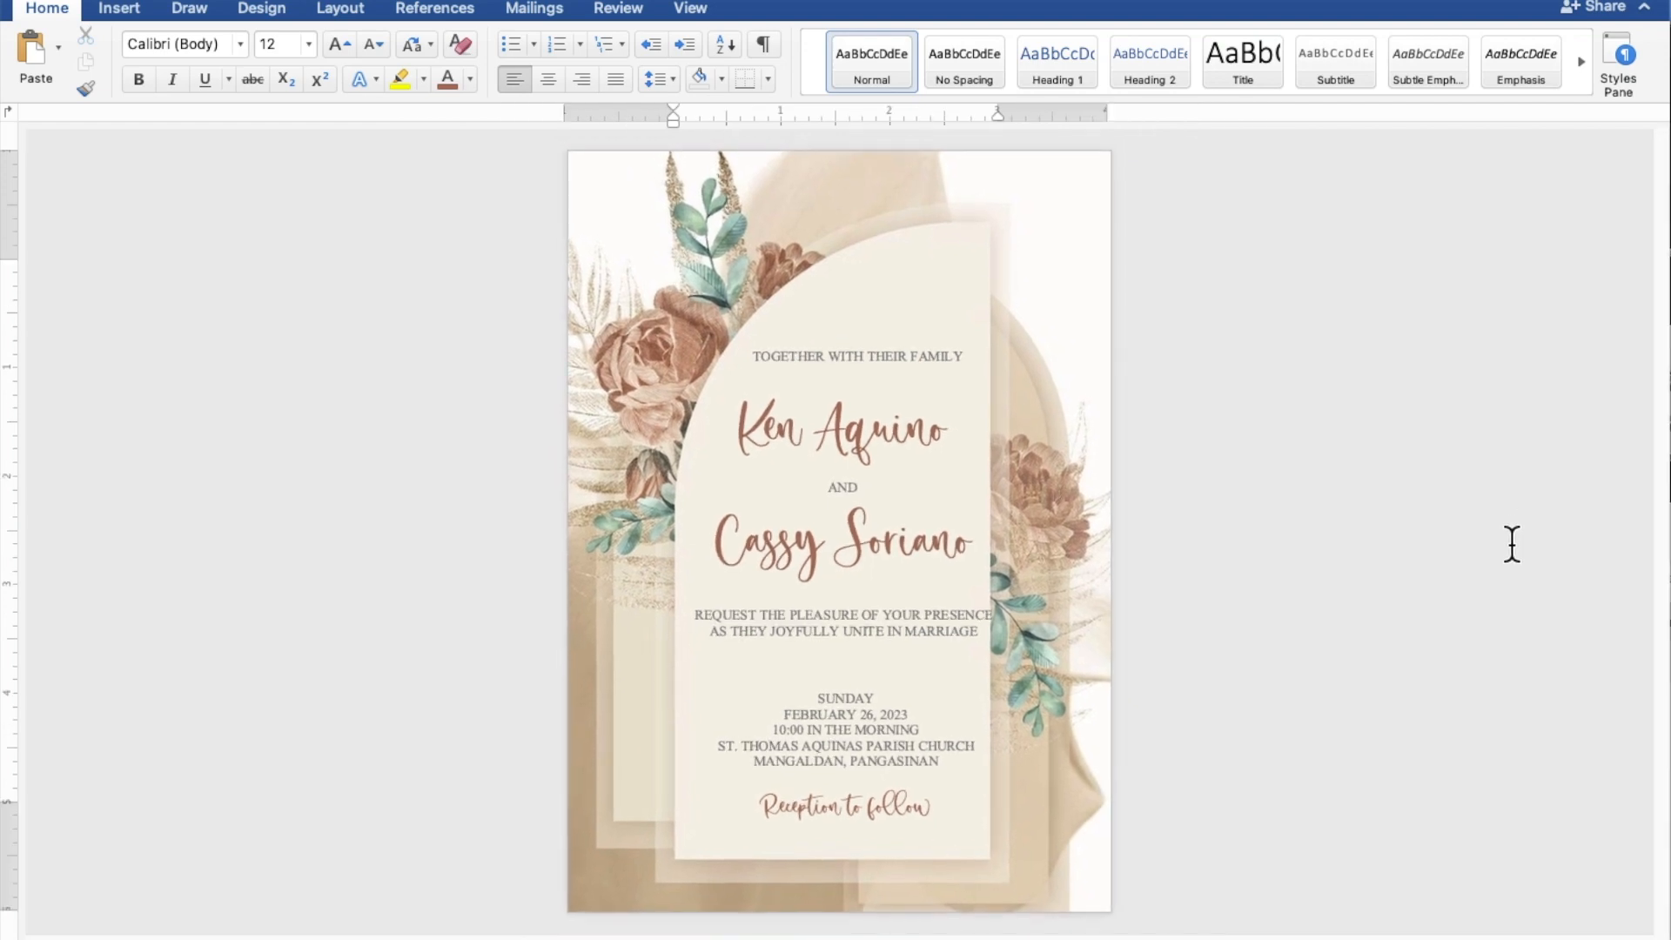
pyautogui.click(901, 738)
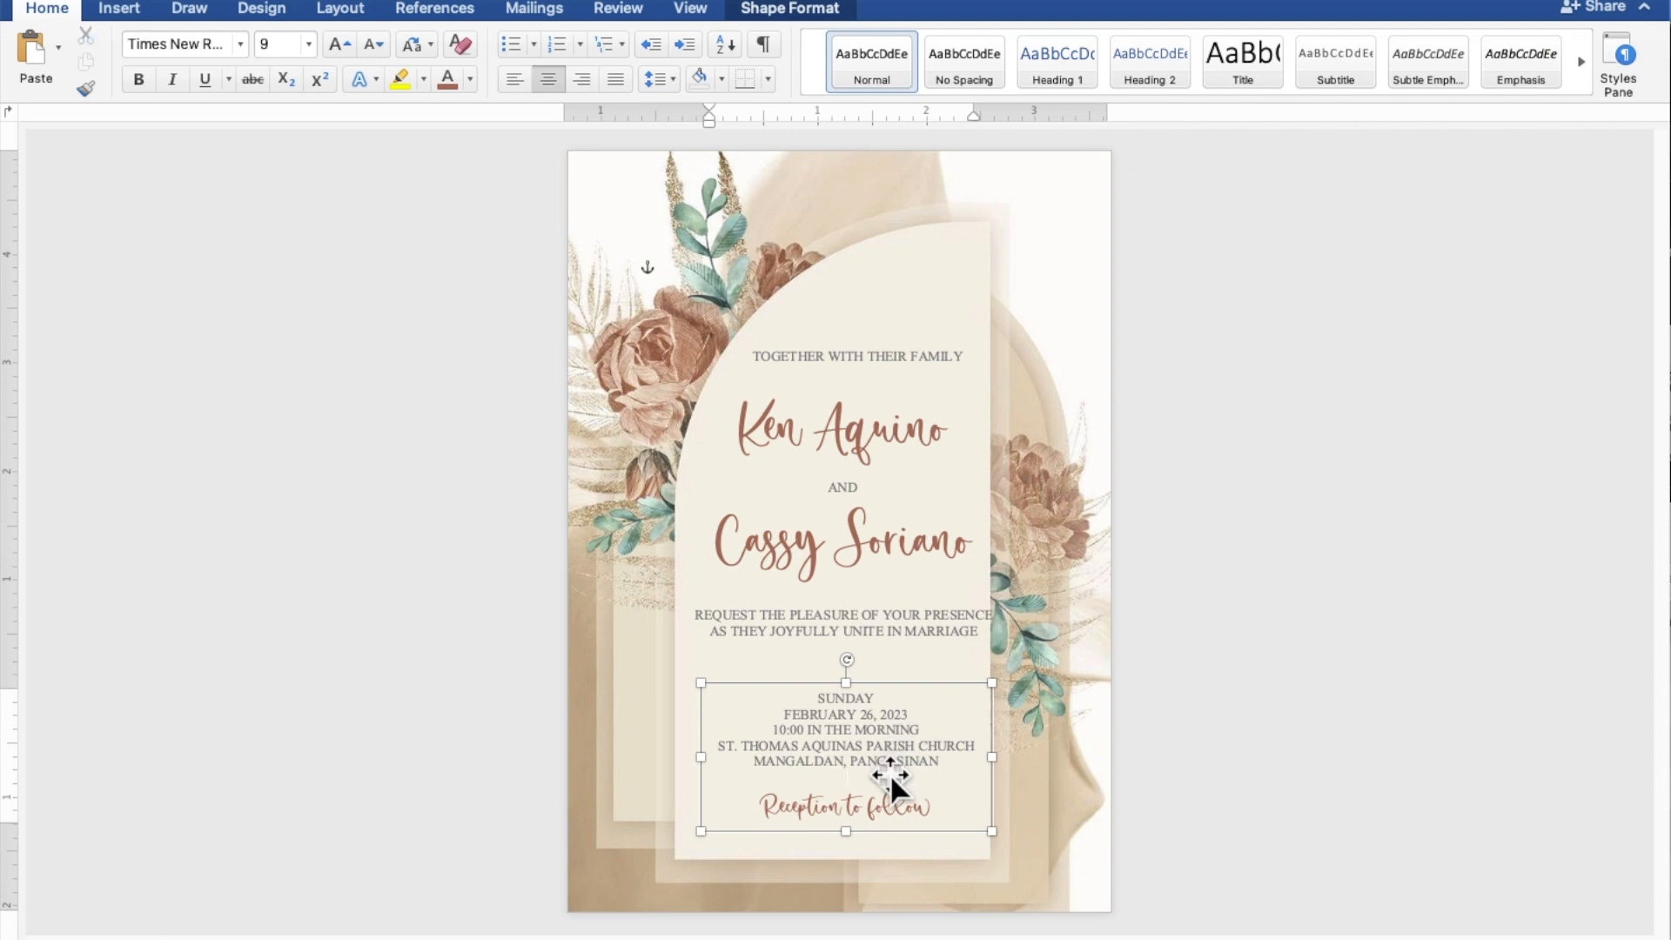
# Insert blank lines above 'Reception to follow' and above the request lines.
pyautogui.click(889, 772)
pyautogui.press('Return')
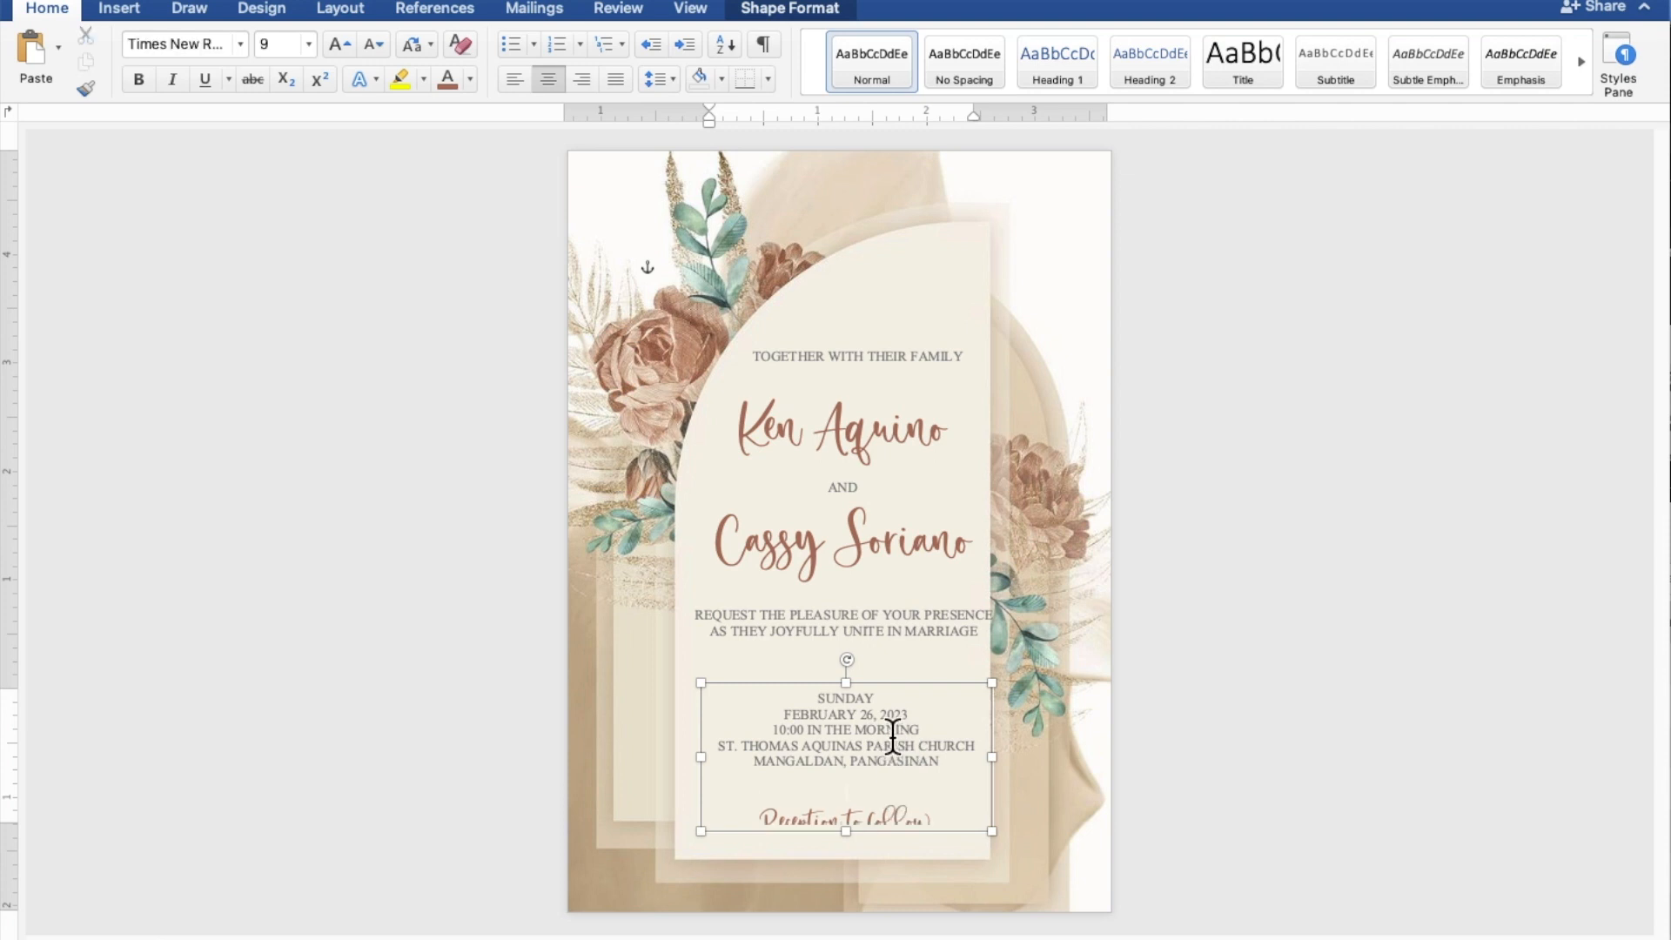
pyautogui.click(865, 585)
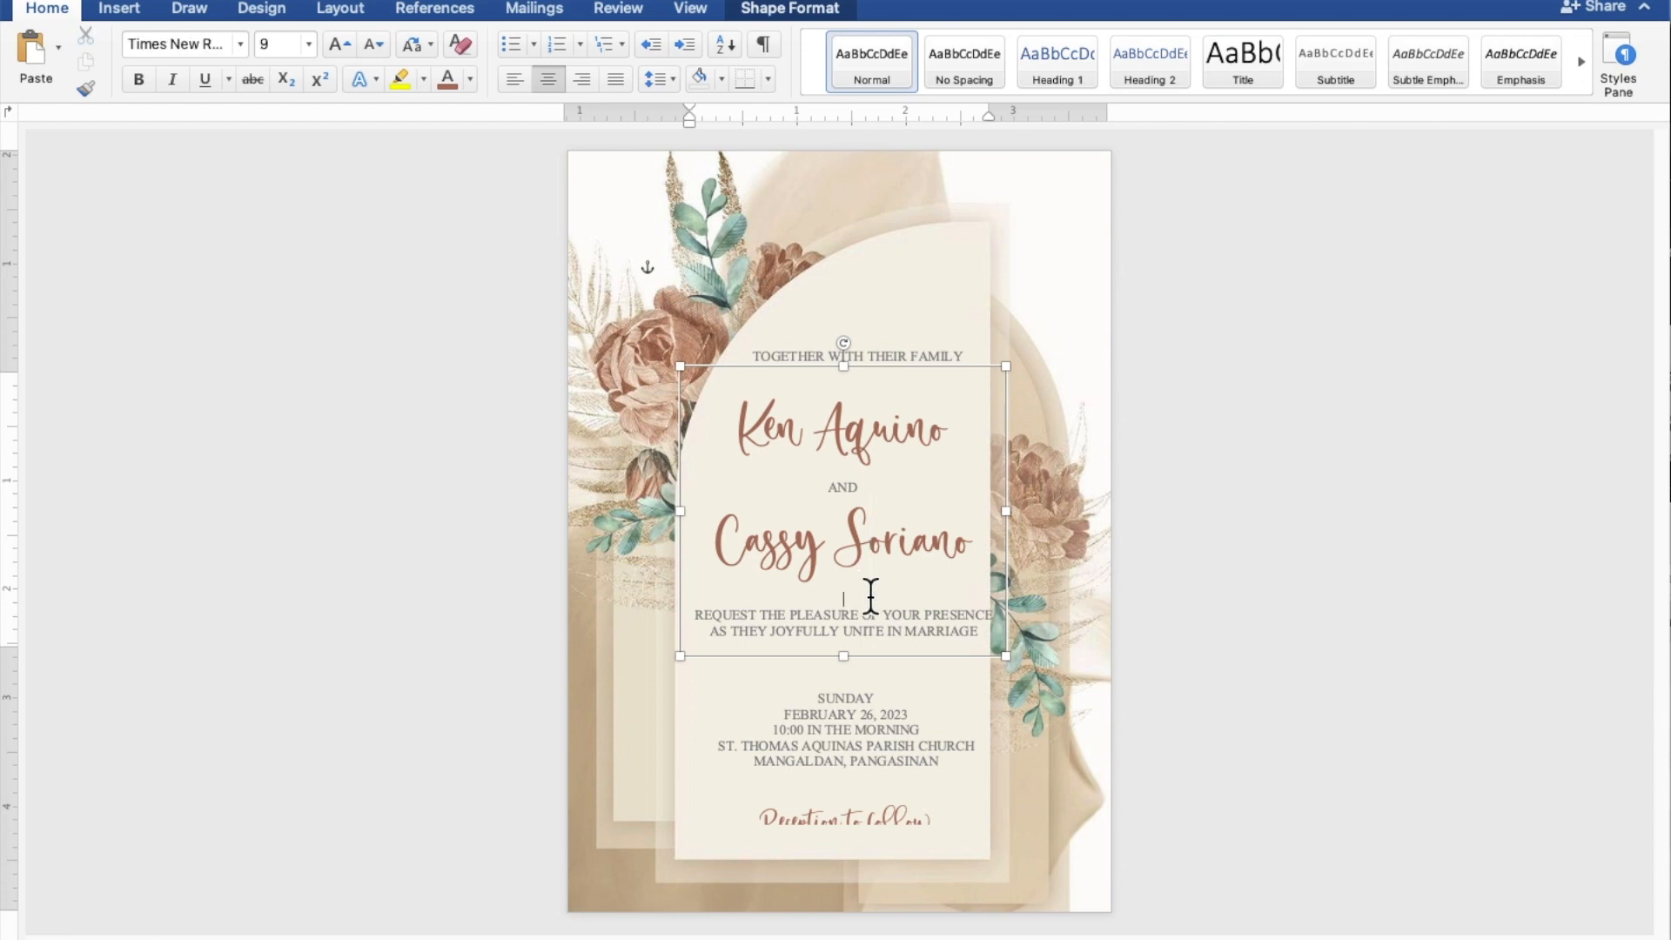
pyautogui.press('Return')
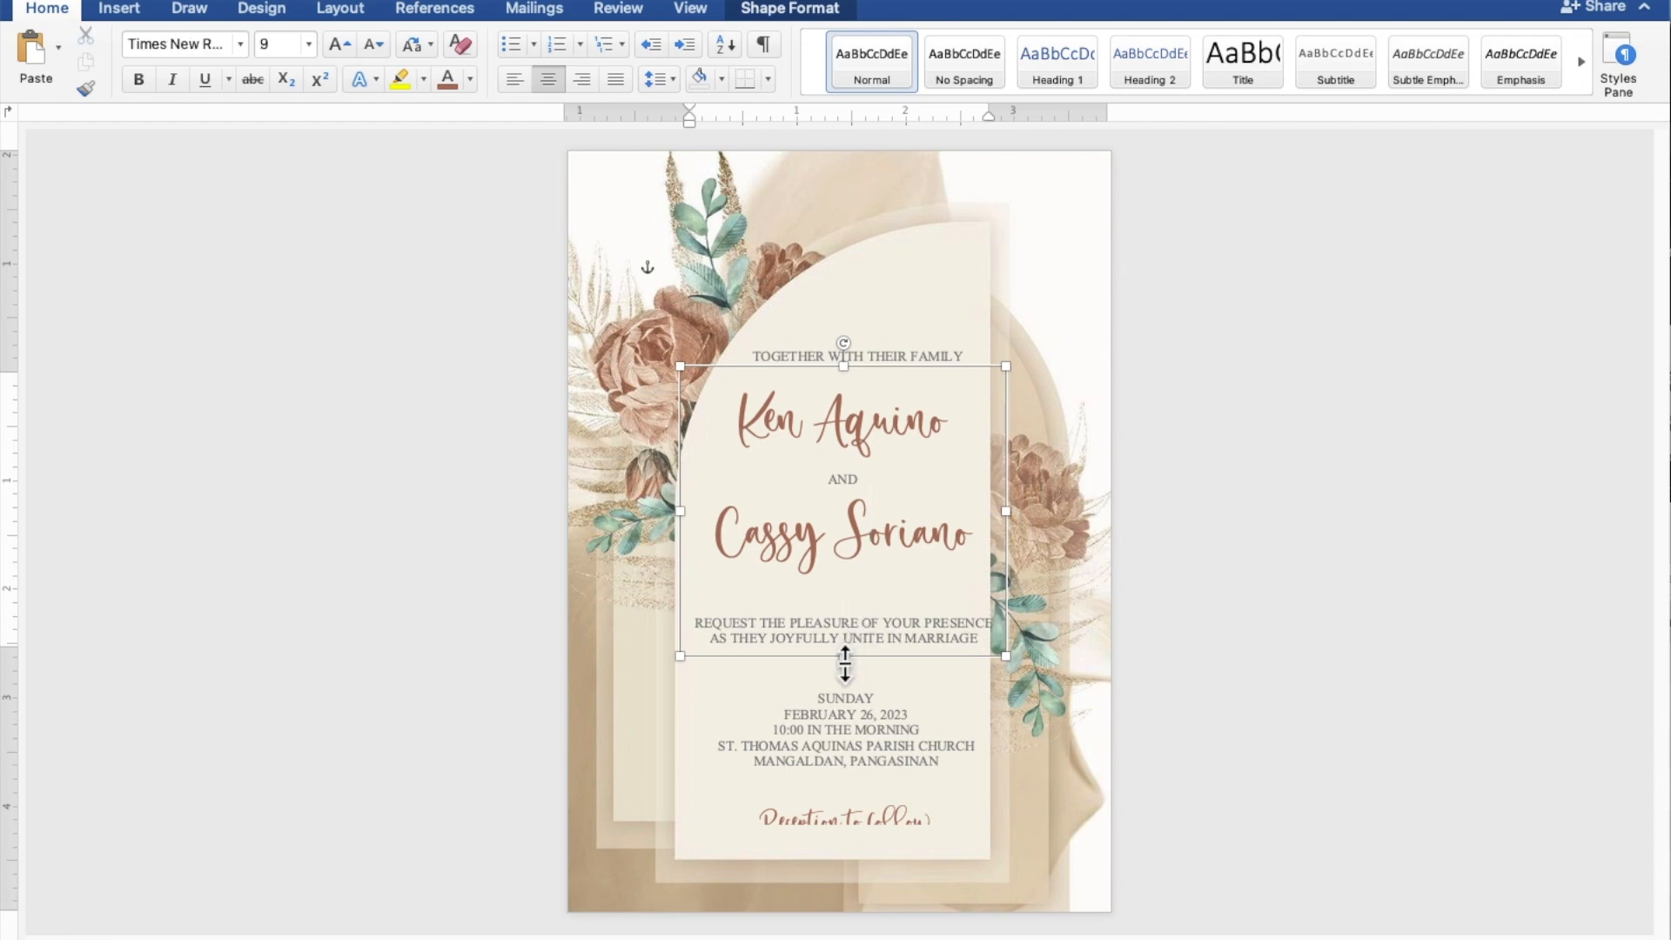
# Resize the names box and the date box so all their text shows fully.
pyautogui.moveTo(843, 658); pyautogui.dragTo(845, 675)
pyautogui.click(844, 757)
pyautogui.moveTo(846, 832)
pyautogui.mouseDown()
pyautogui.moveTo(849, 854)
pyautogui.moveTo(835, 807)
pyautogui.mouseUp()
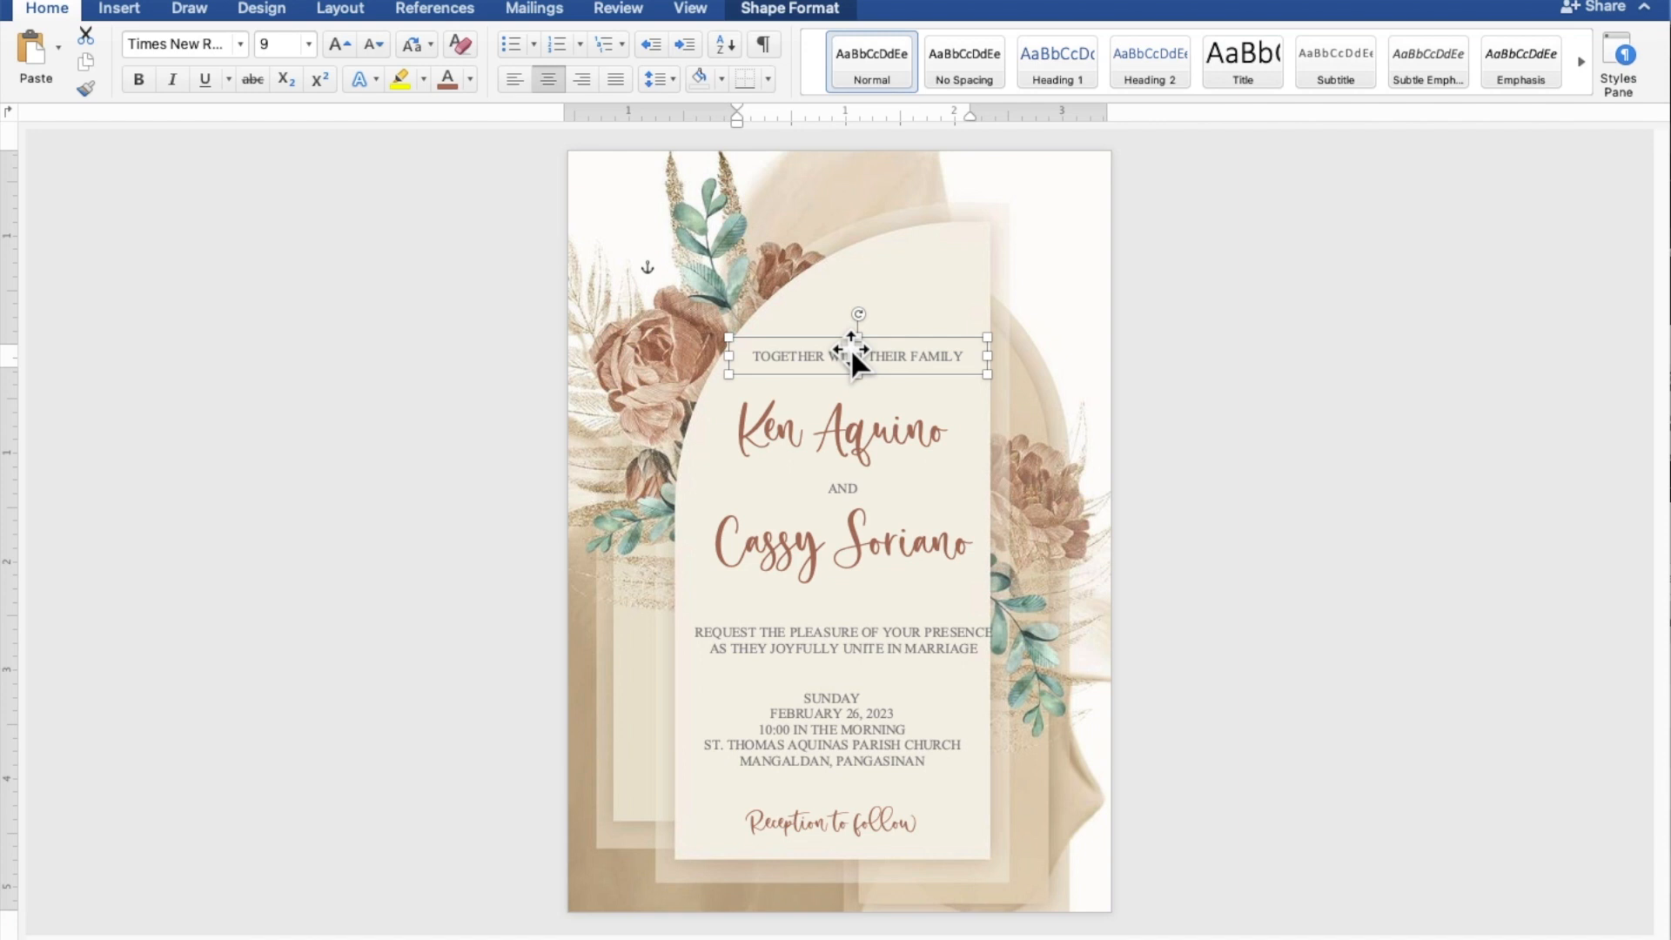
# Trim the family line box and nudge it and the names box slightly upward.
pyautogui.moveTo(865, 348); pyautogui.dragTo(868, 336)
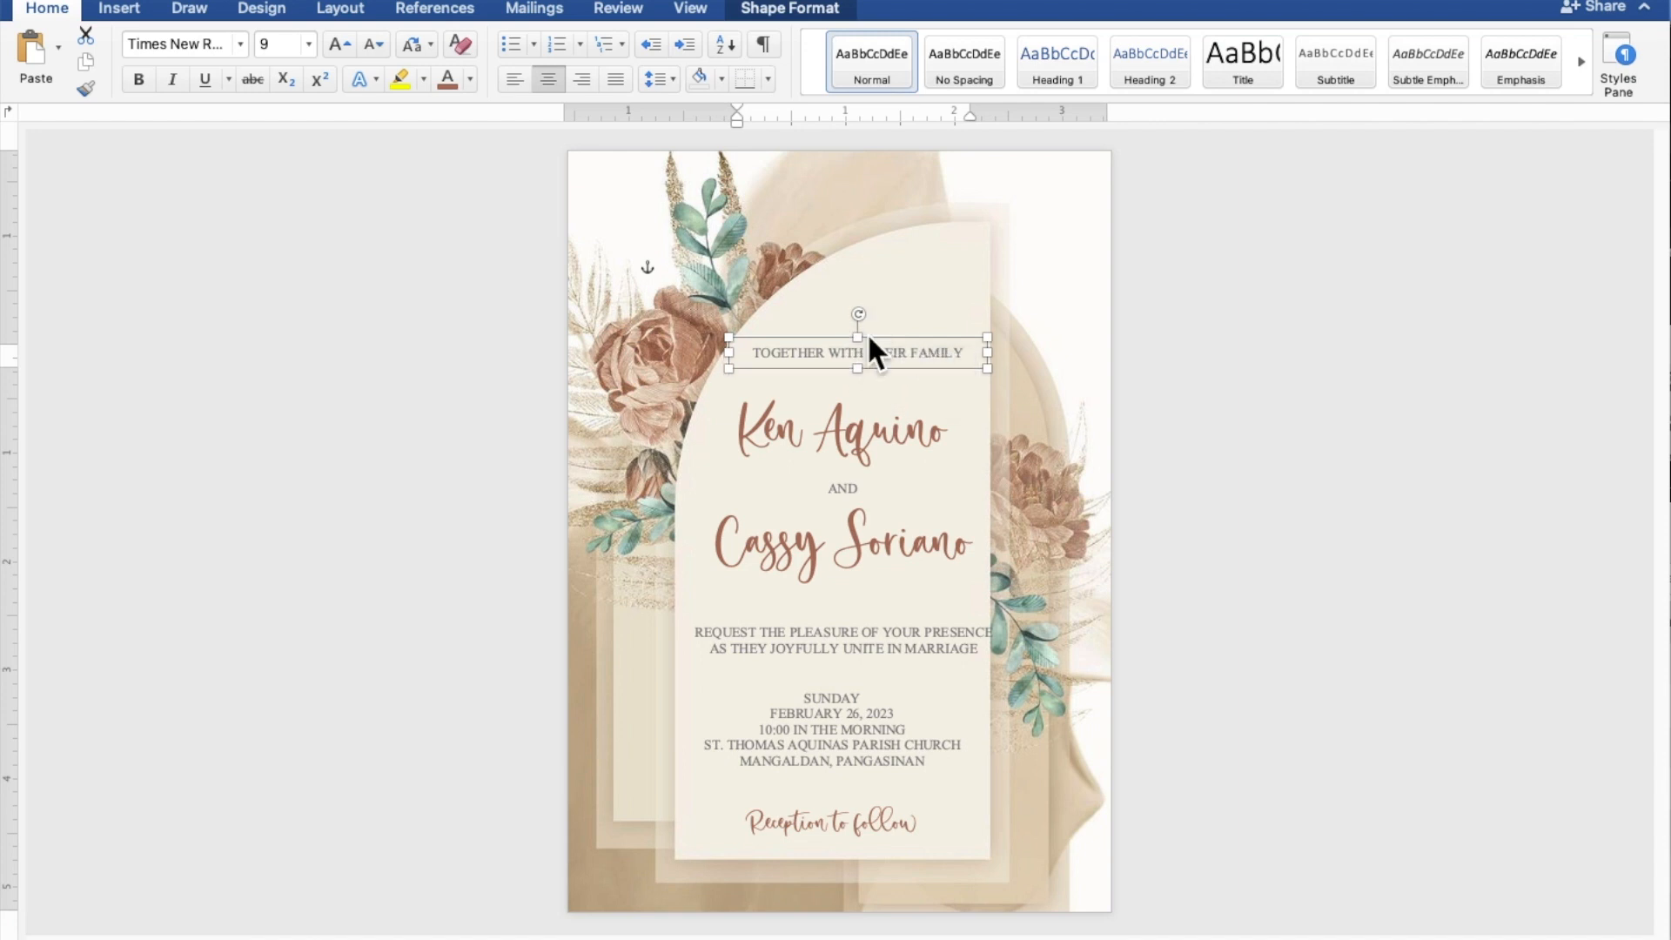
pyautogui.press('Up')
pyautogui.press('Up')
pyautogui.press('Up')
pyautogui.press('Up')
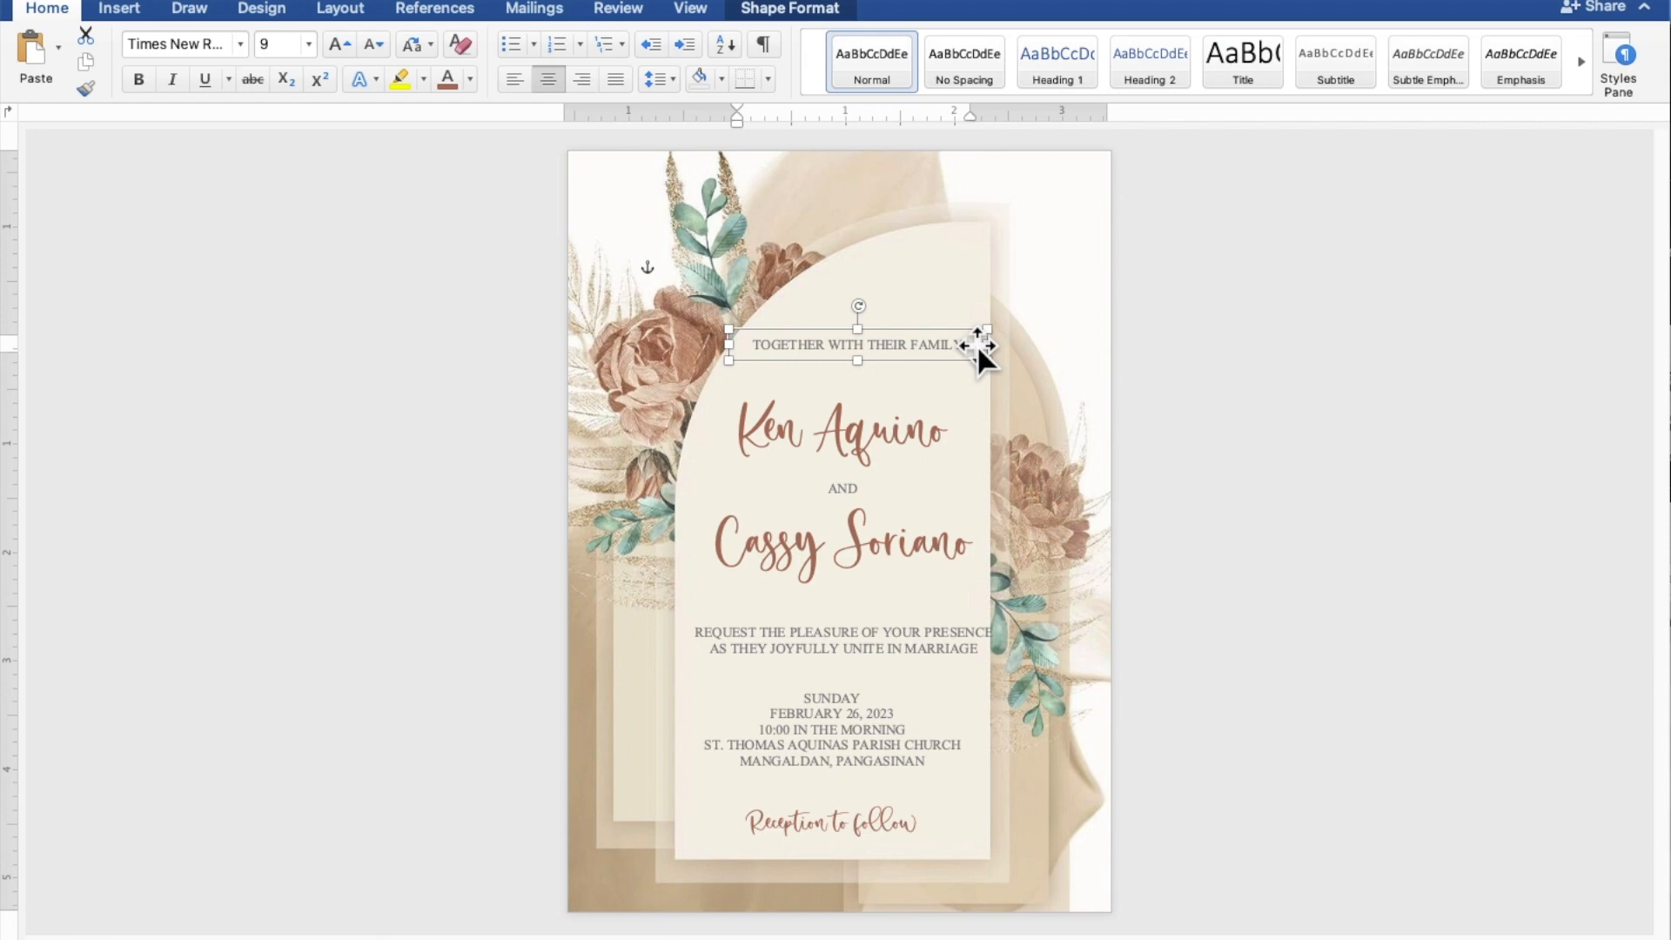
pyautogui.click(858, 498)
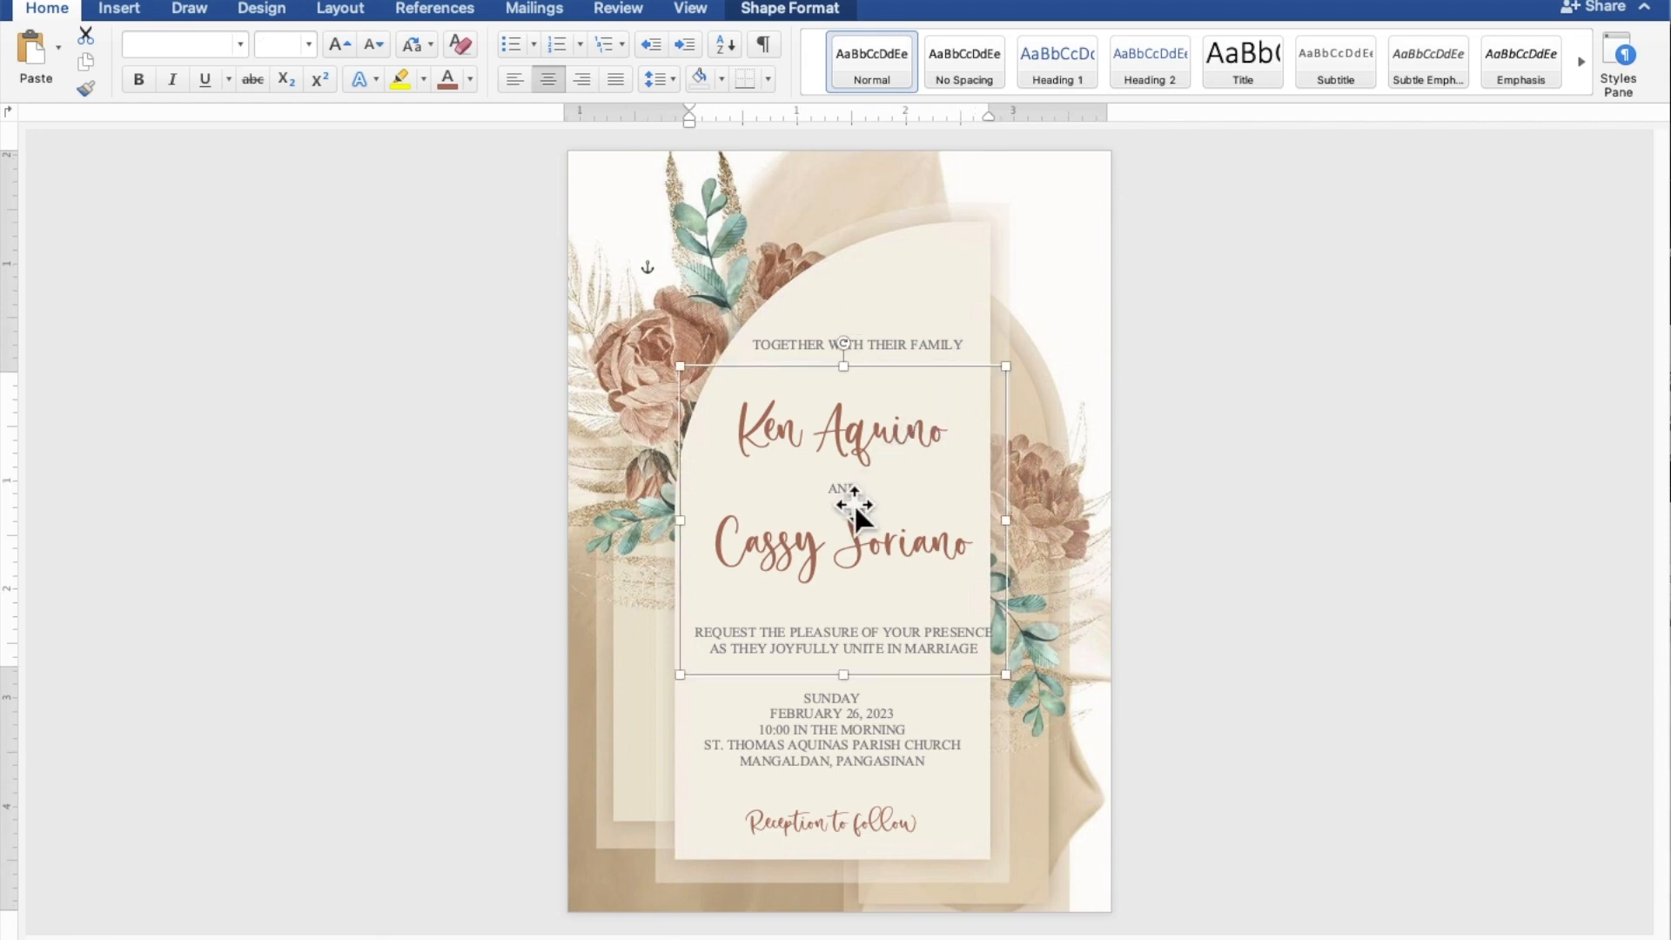
pyautogui.press('Up')
pyautogui.press('Up')
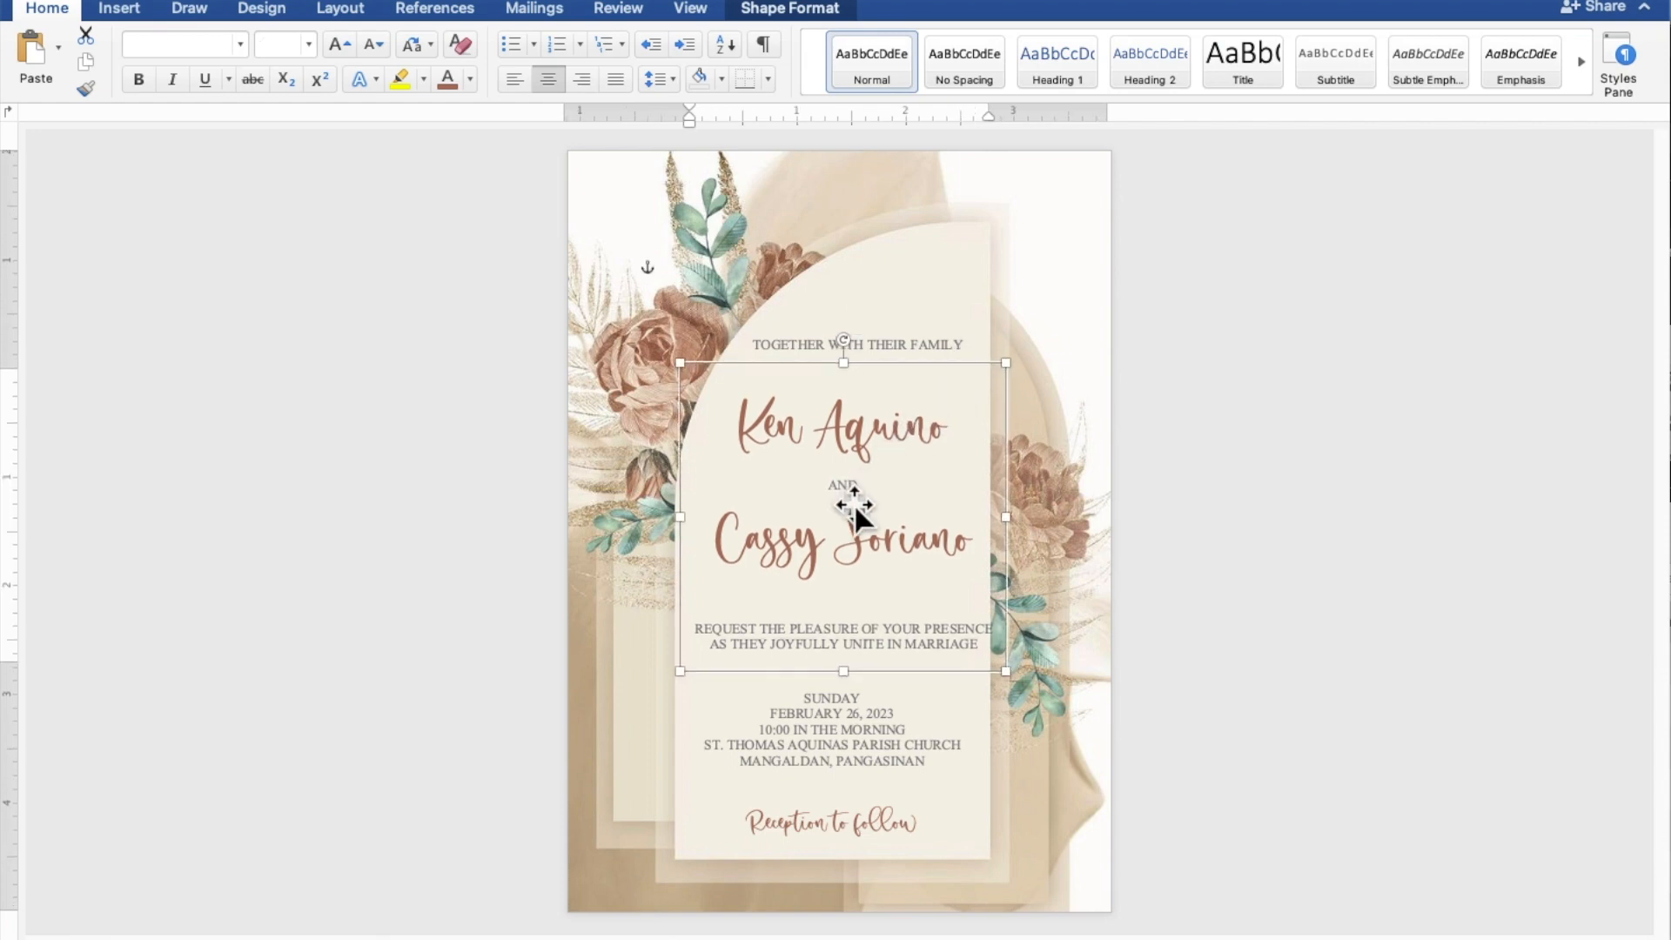
pyautogui.click(1423, 530)
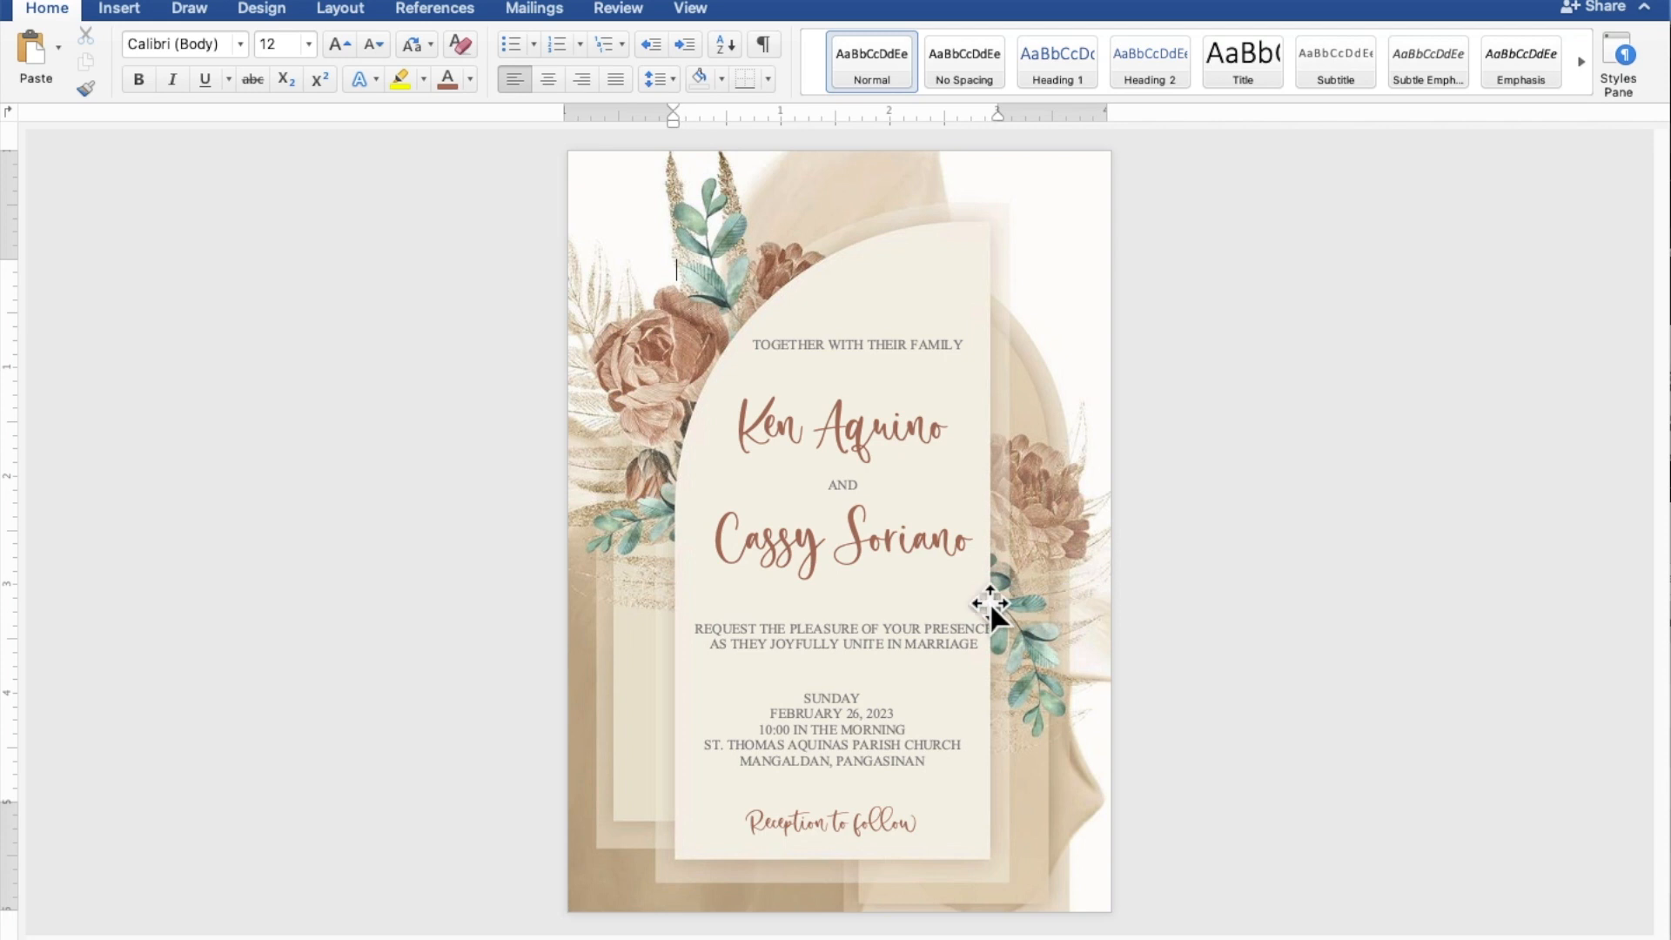
# Nudge the names box two steps left so the request line fits inside the arch.
pyautogui.click(926, 601)
pyautogui.press('Left')
pyautogui.press('Left')
pyautogui.press('Left')
pyautogui.press('Left')
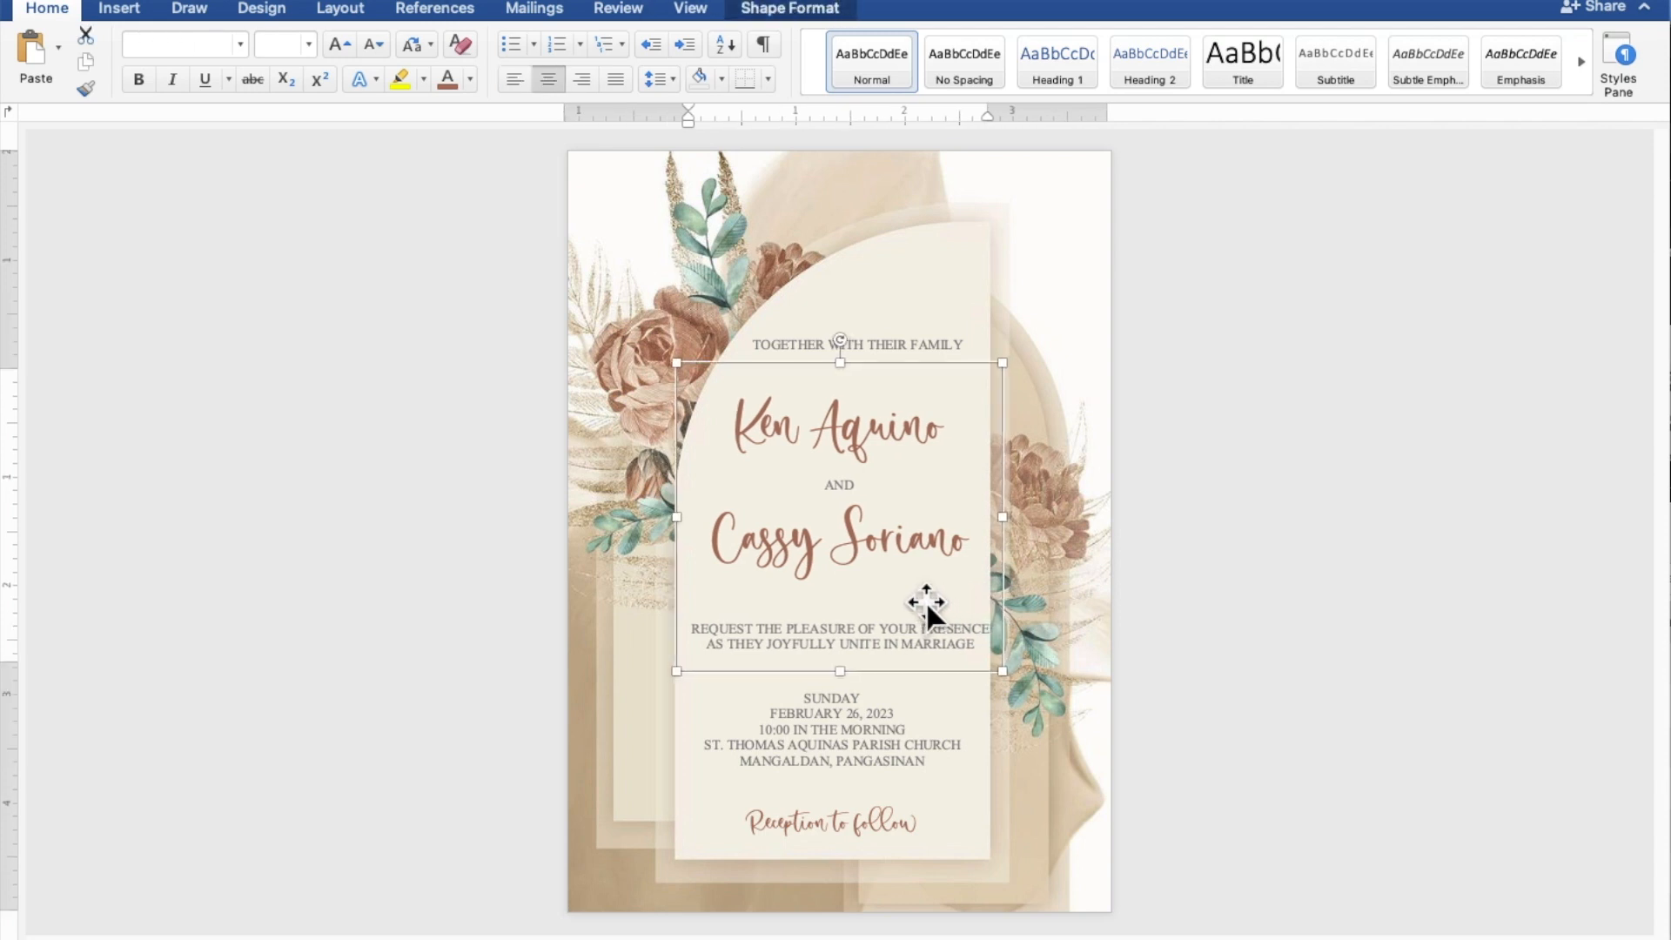
pyautogui.press('Left')
pyautogui.press('Left')
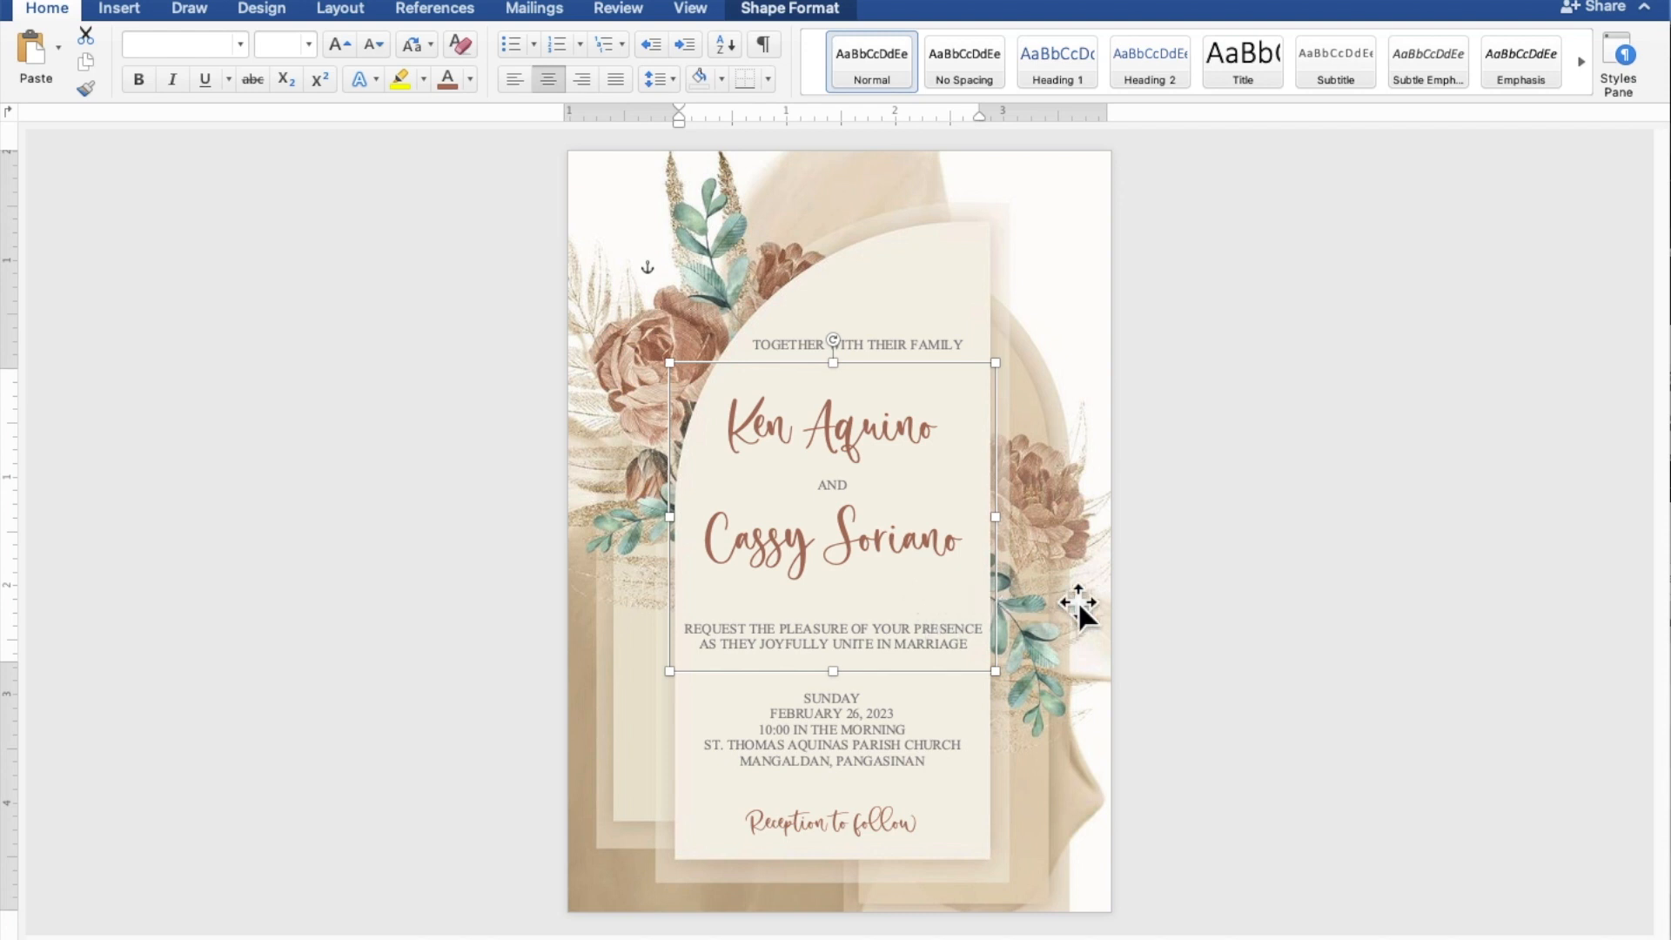
pyautogui.click(1384, 530)
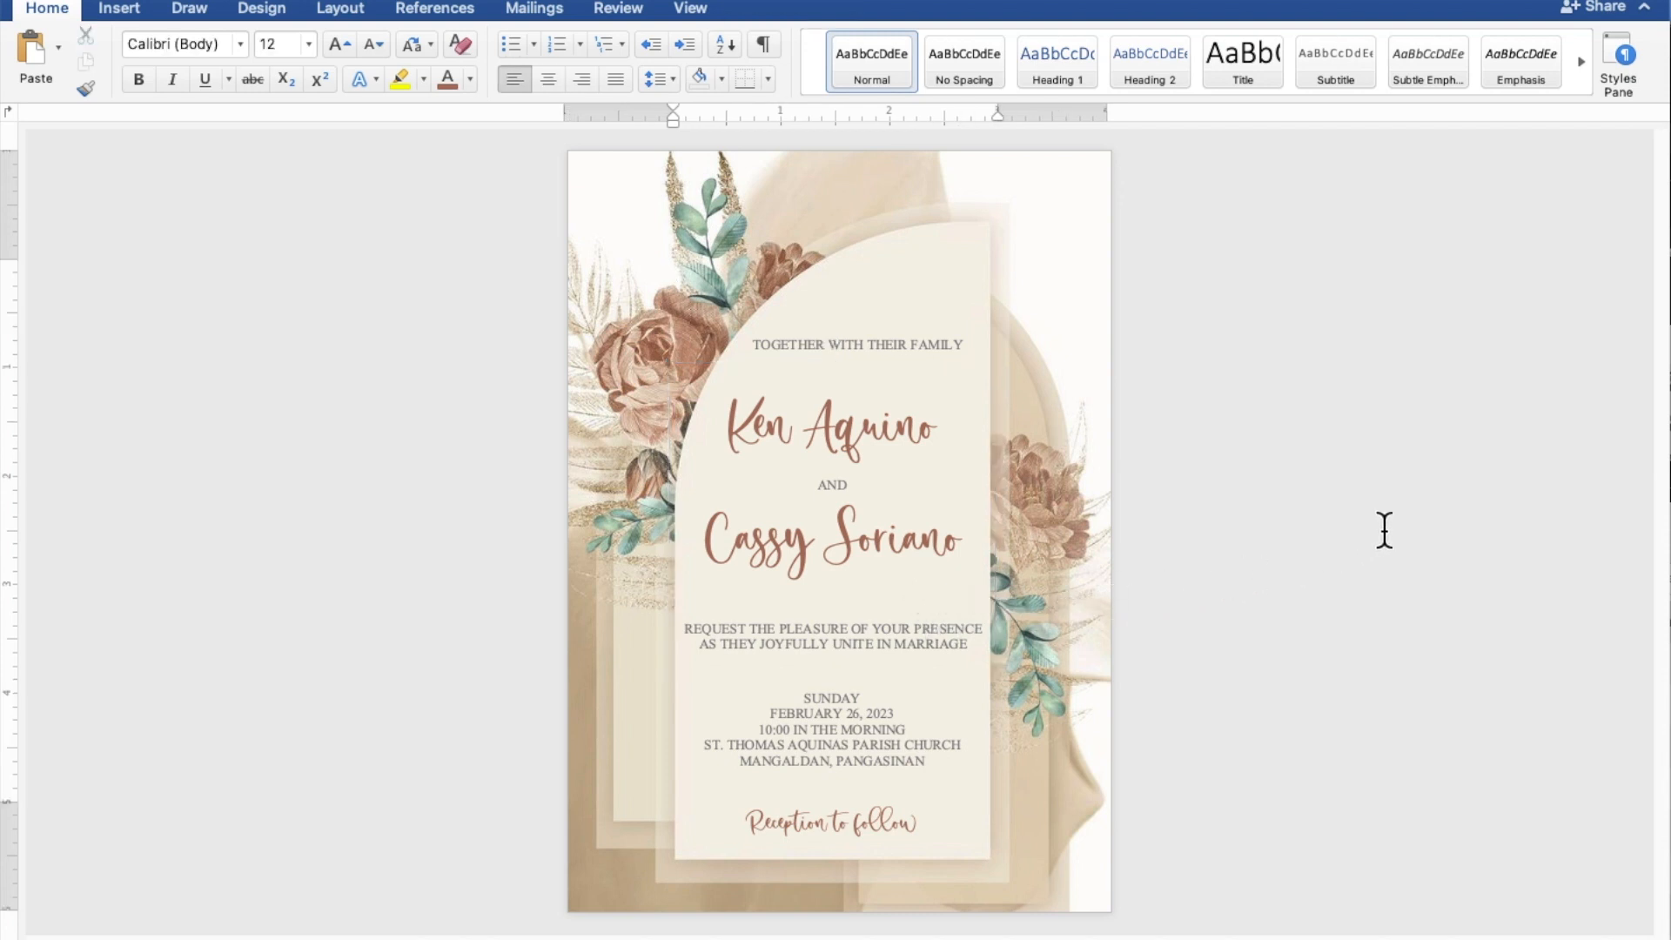